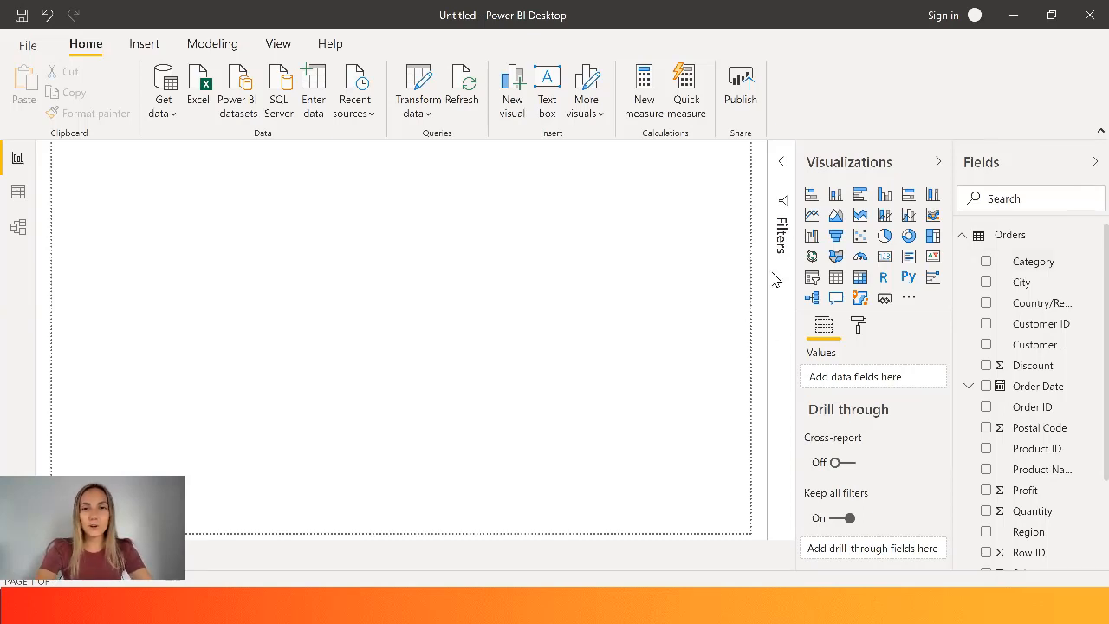
- Insert a donut chart and enlarge it in the upper-left area of the report page
click(909, 236)
drag(208, 292, 253, 307)
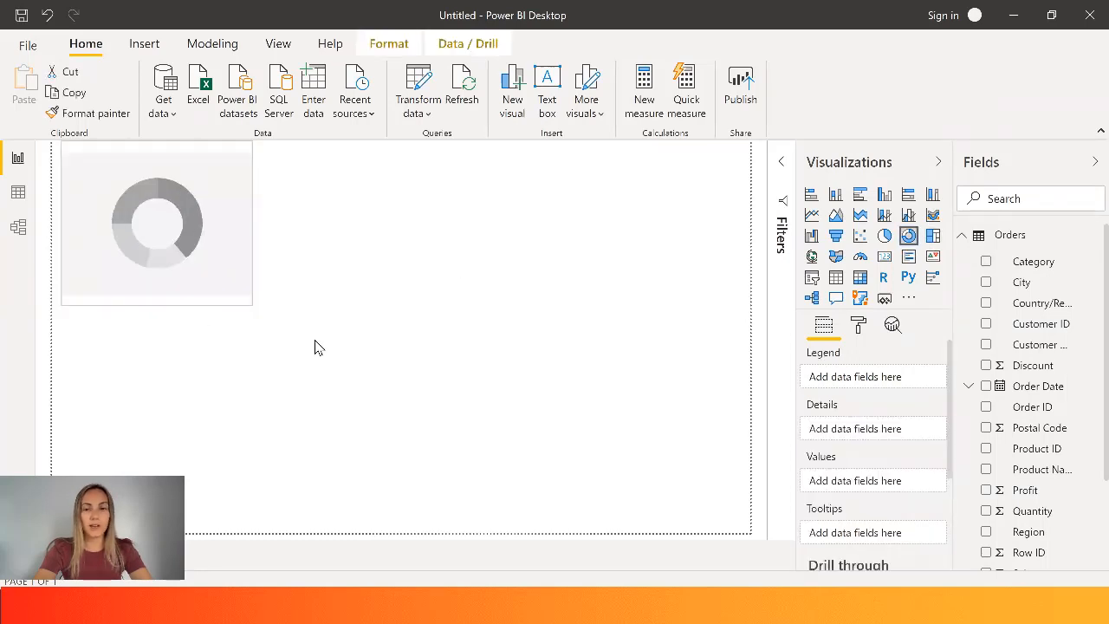
drag(316, 341, 313, 339)
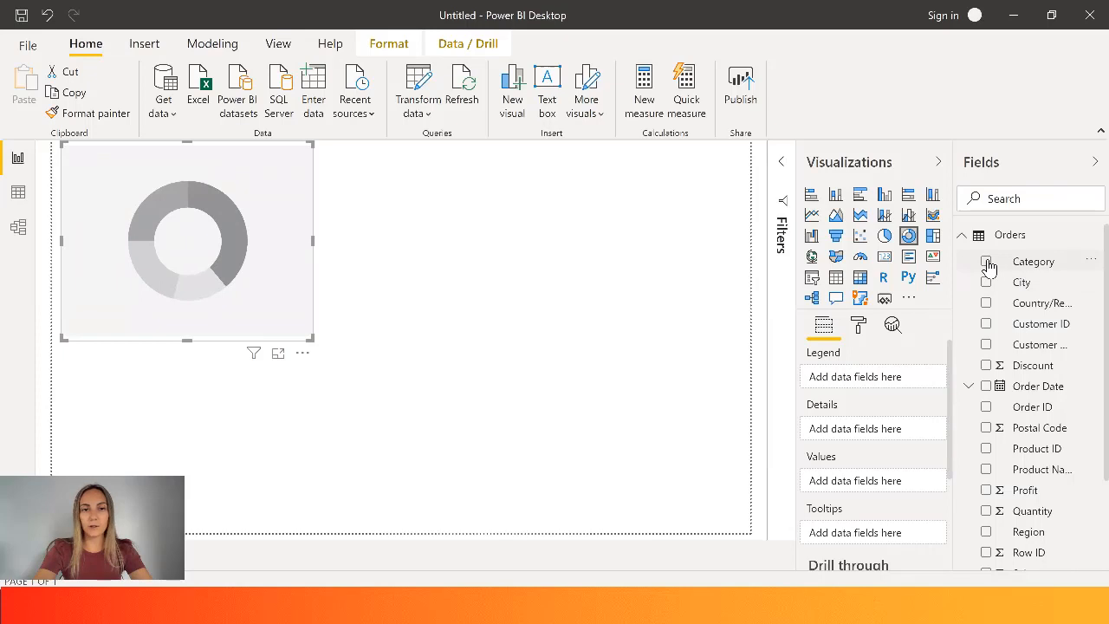
- Plot Sales by Category in the donut chart and enlarge the visual further
click(986, 262)
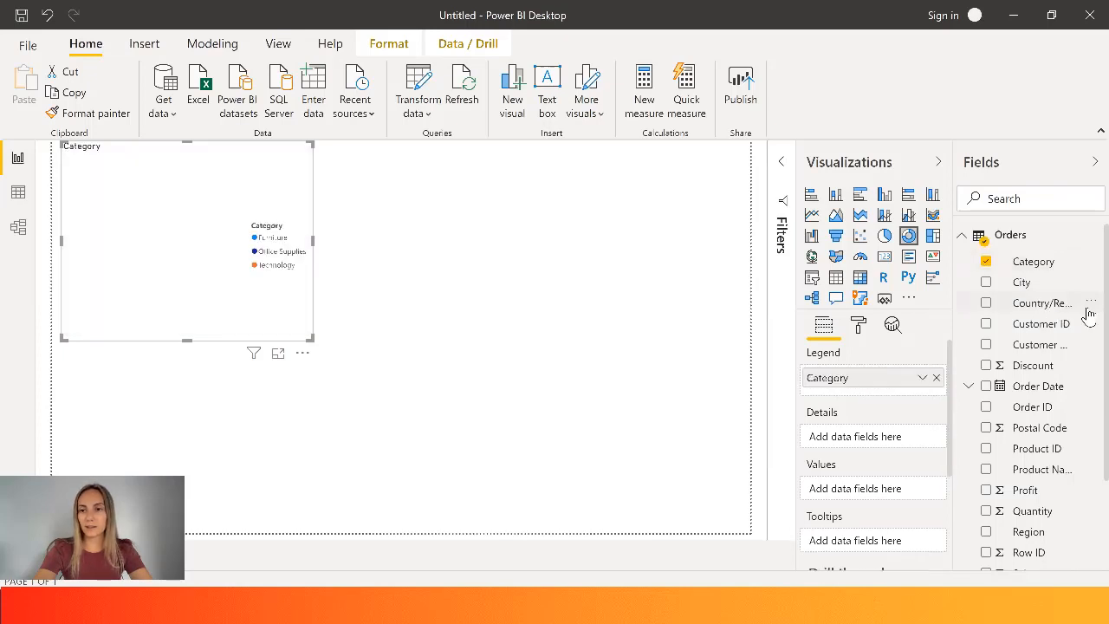
scroll(1086, 364, down, 1)
scroll(1086, 434, down, 1)
click(986, 453)
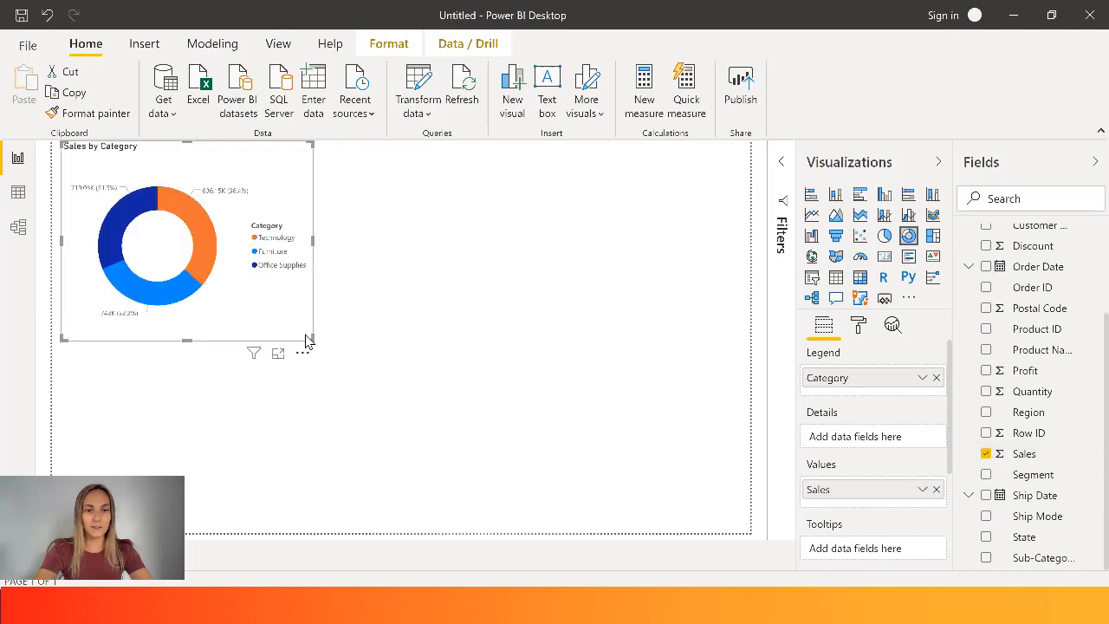
drag(361, 373, 365, 374)
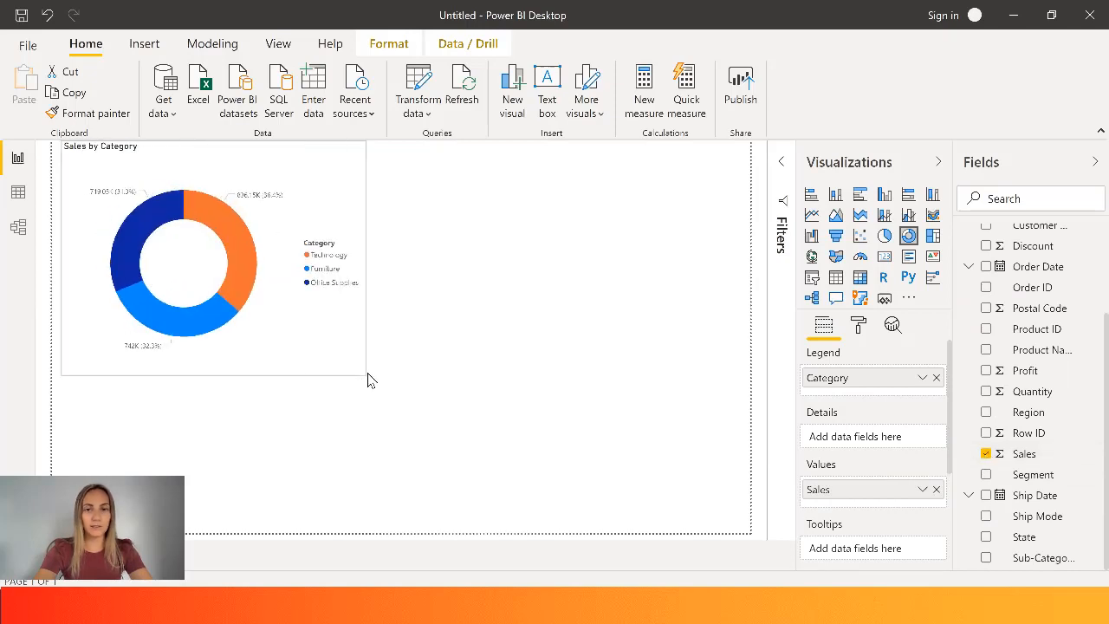
- Add a map of Sales by State beneath the donut chart
click(491, 298)
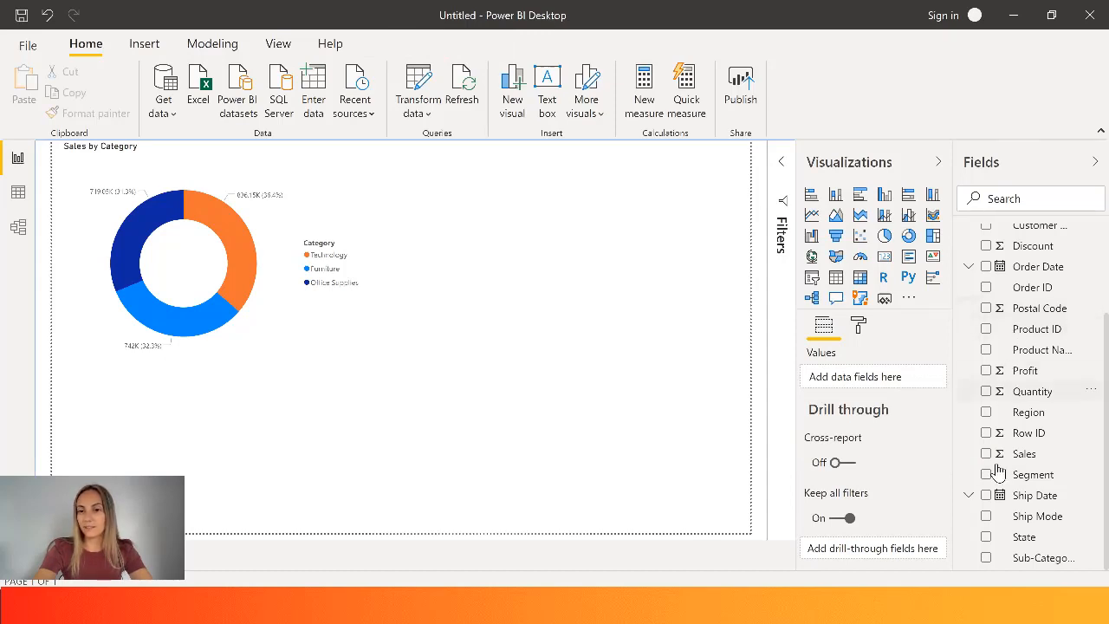
click(986, 537)
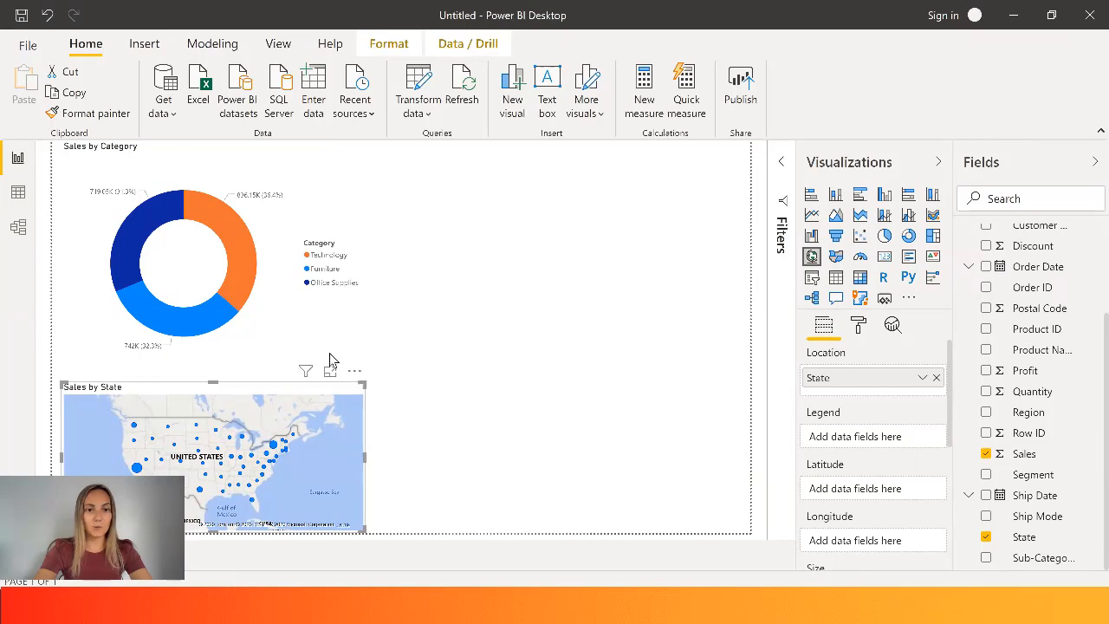
click(598, 357)
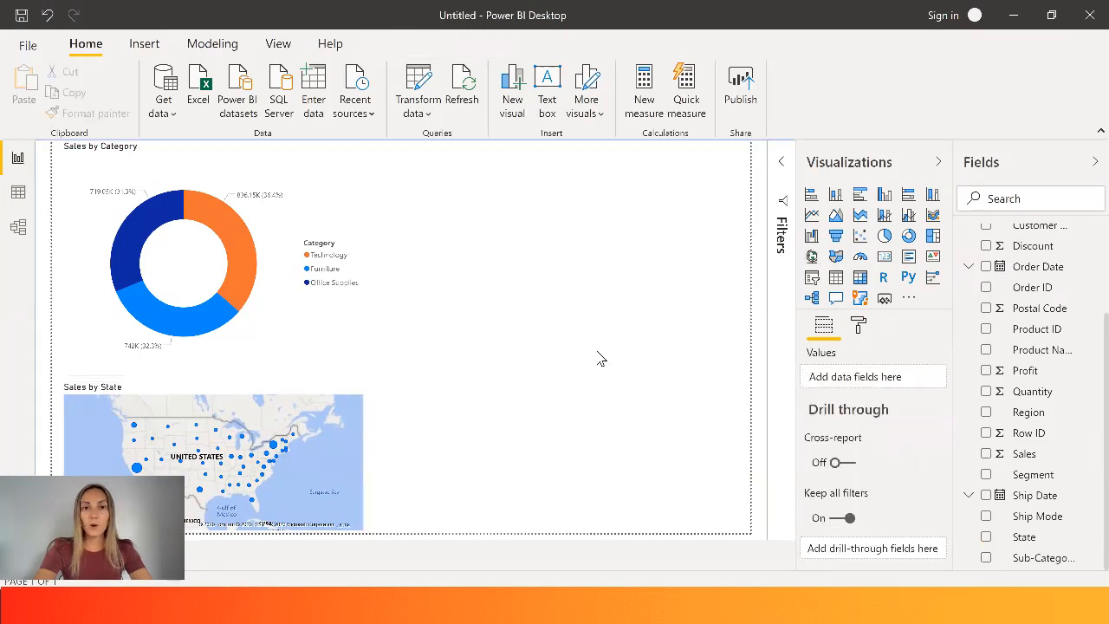
- Add a line chart beside the donut chart showing Sales by Order Date
click(812, 216)
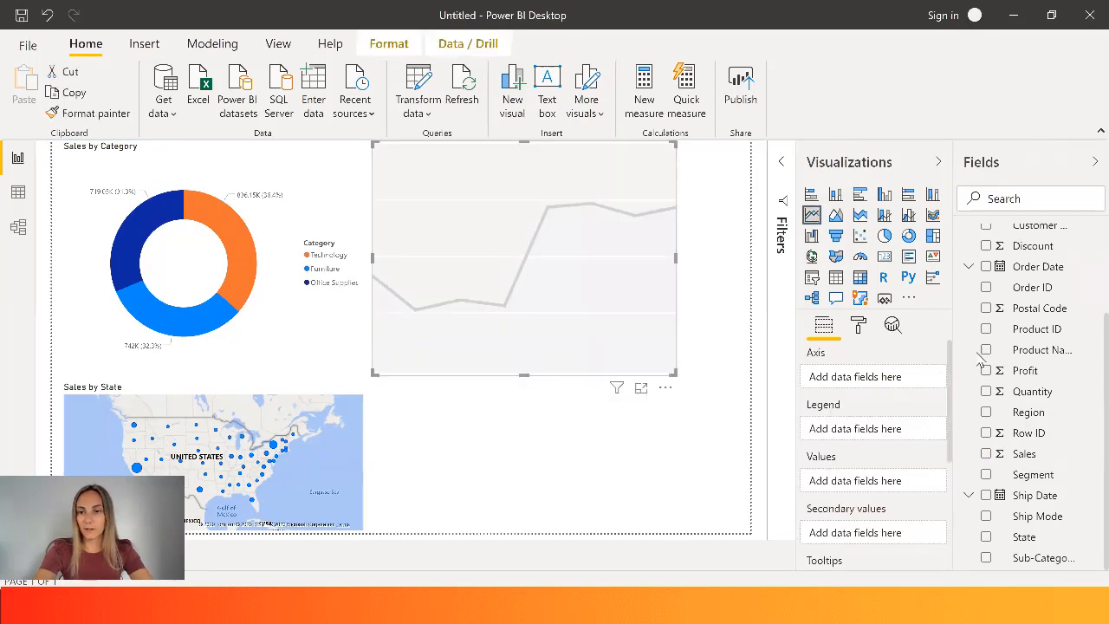
click(987, 267)
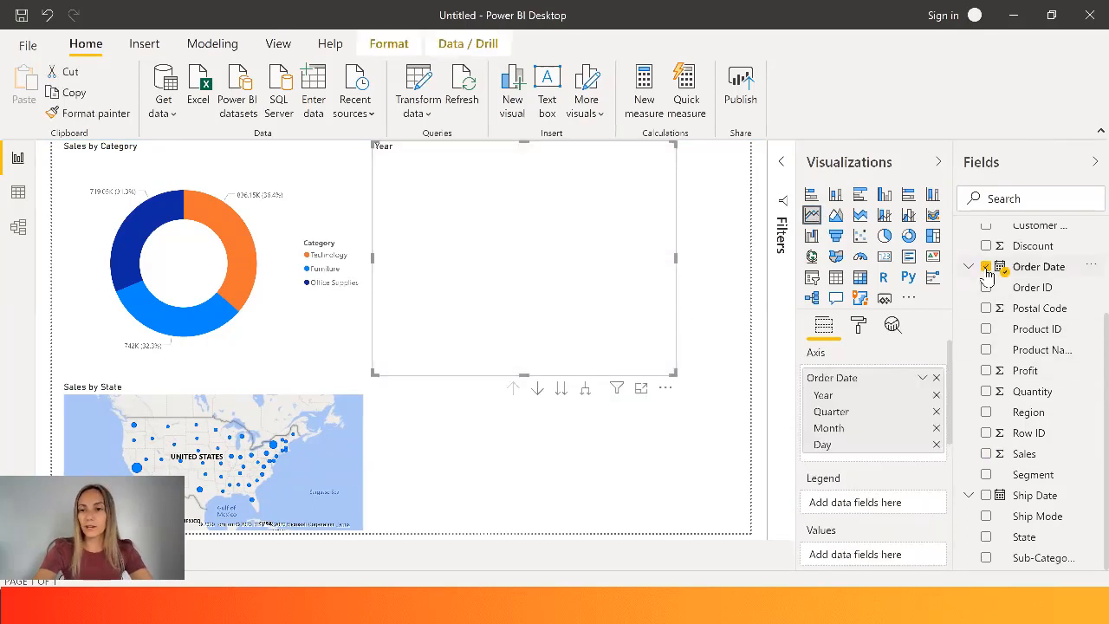
click(994, 458)
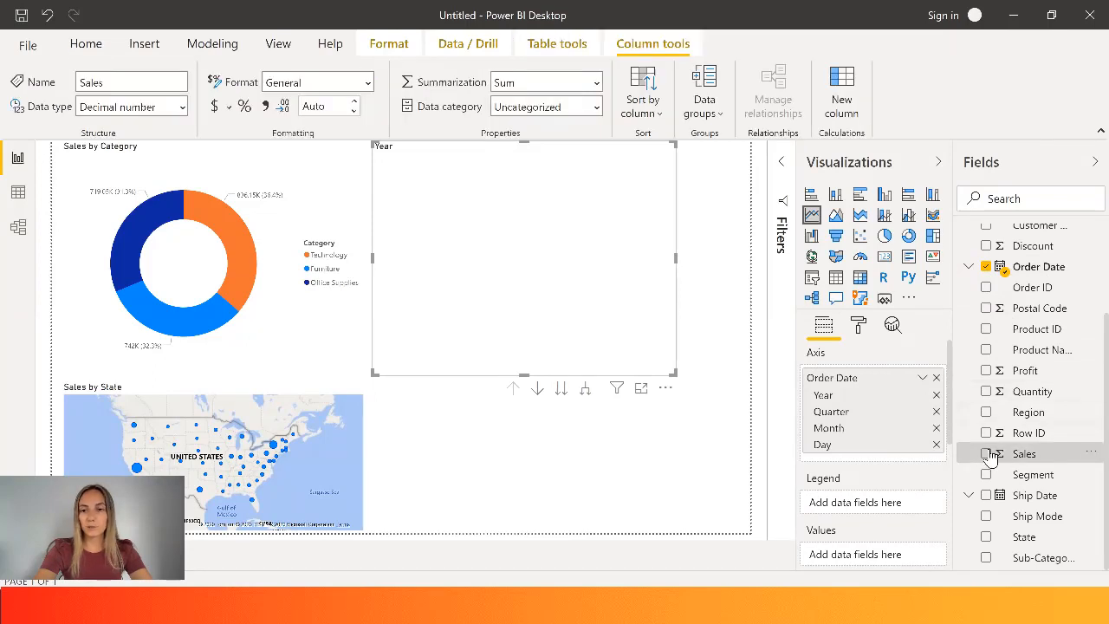
click(987, 454)
- Widen the line chart and bring its date hierarchy down to the month level
drag(676, 374, 733, 376)
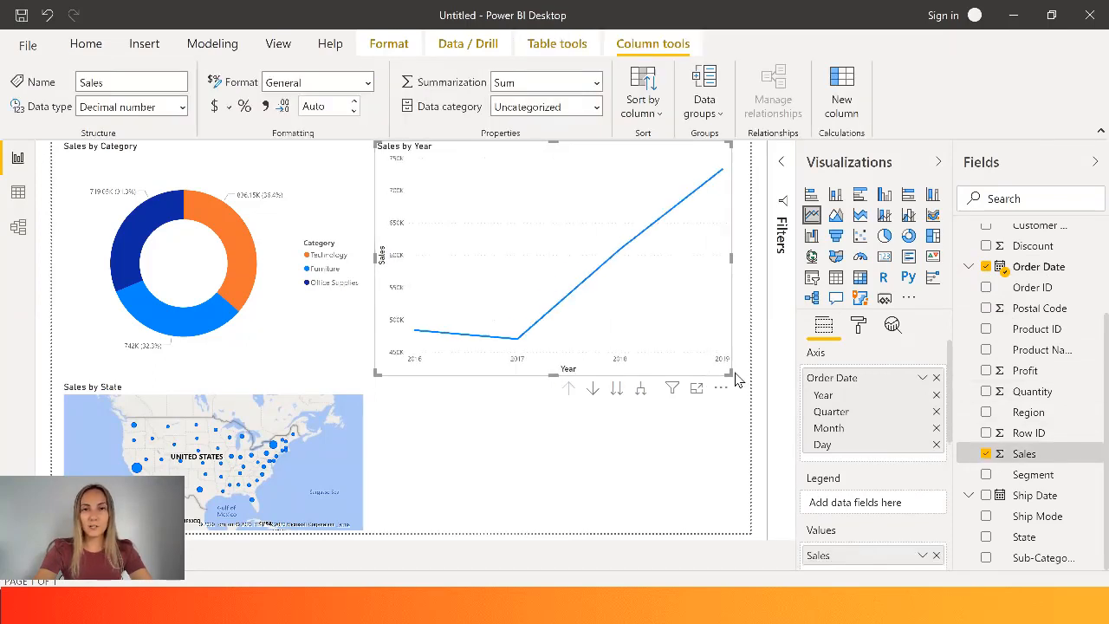
click(617, 389)
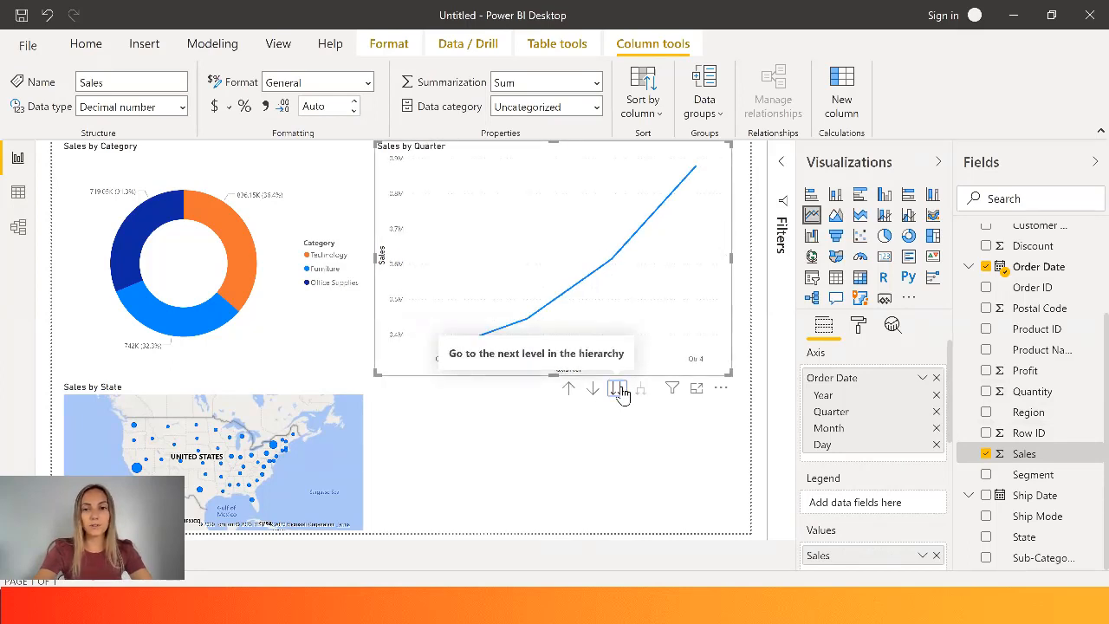
click(617, 389)
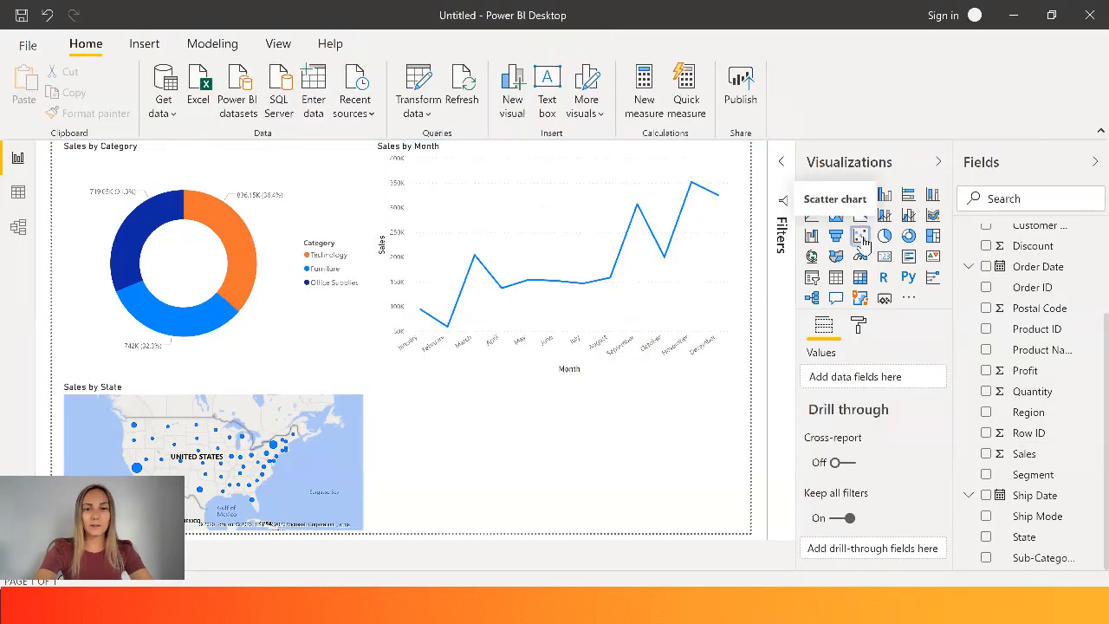
- Add a scatter chart below the line chart with Sales on X, Profit on Y and Sub-Category as the detail
click(860, 239)
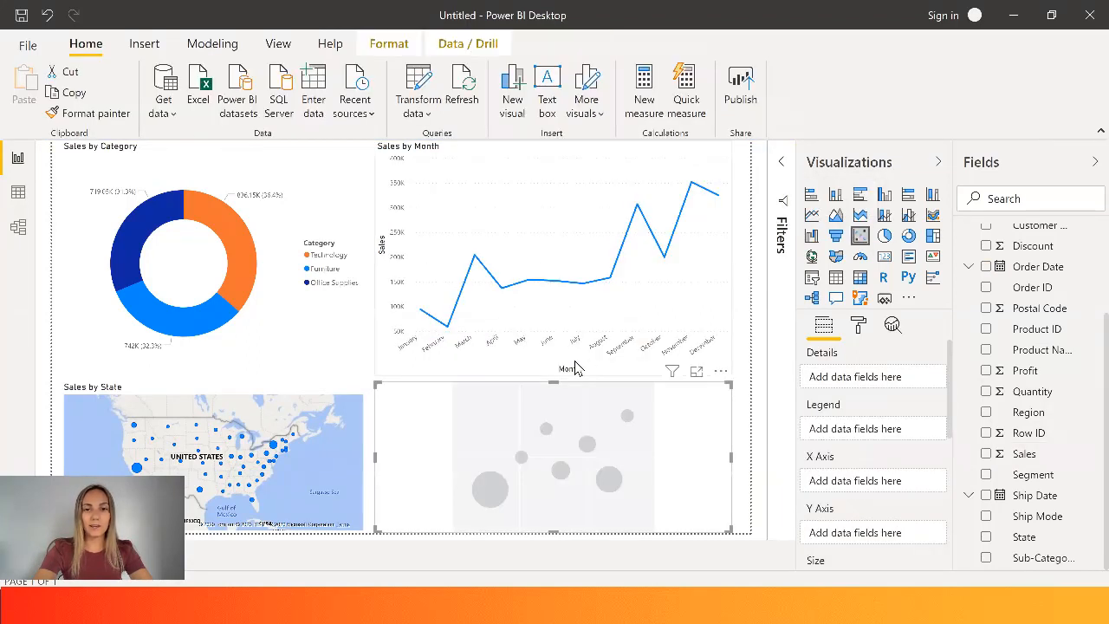
click(986, 453)
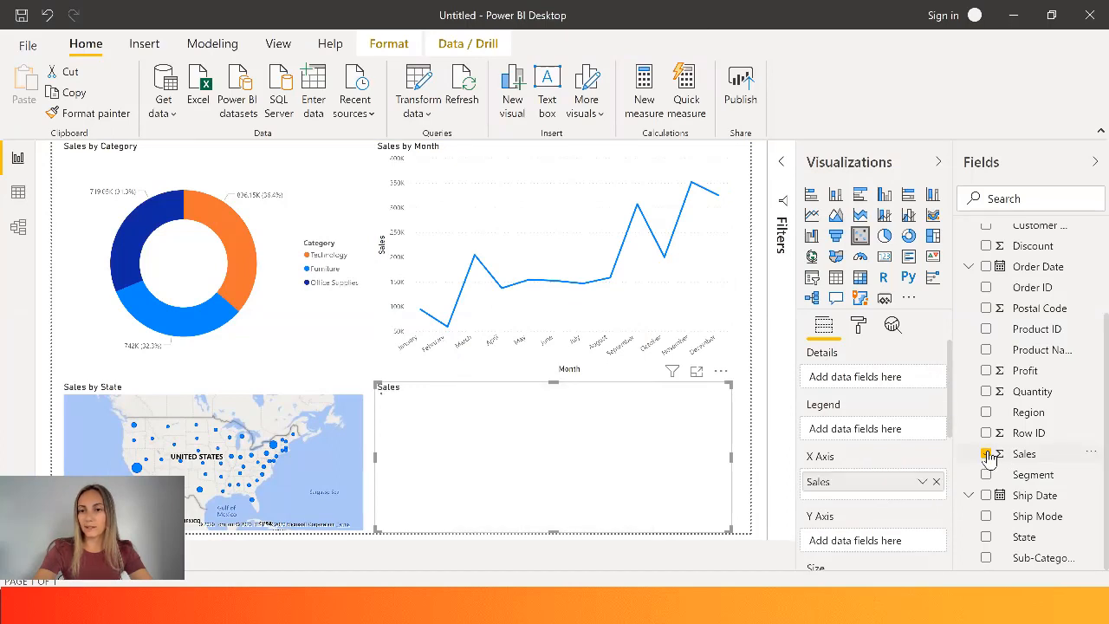
click(986, 370)
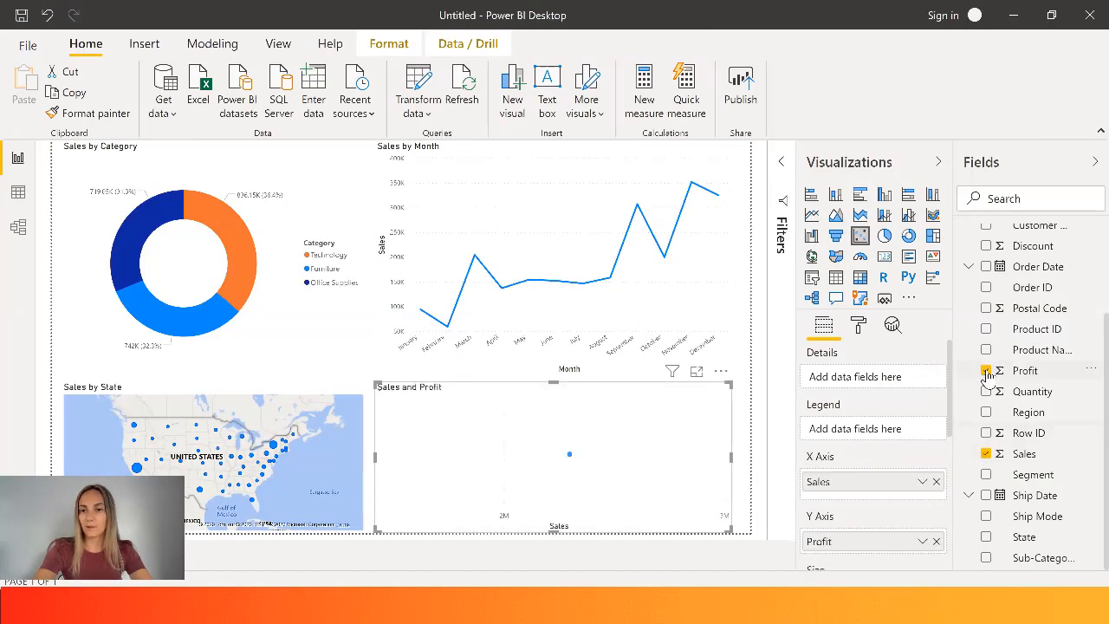
click(986, 557)
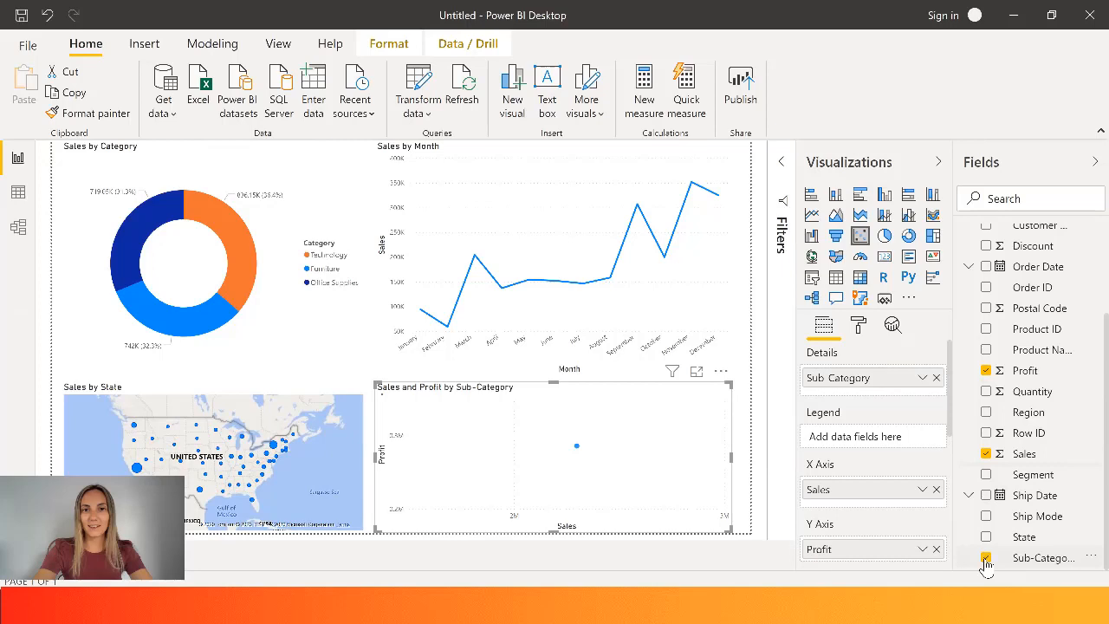
- Try several report themes, including City park, Default and the purple-background theme
click(277, 47)
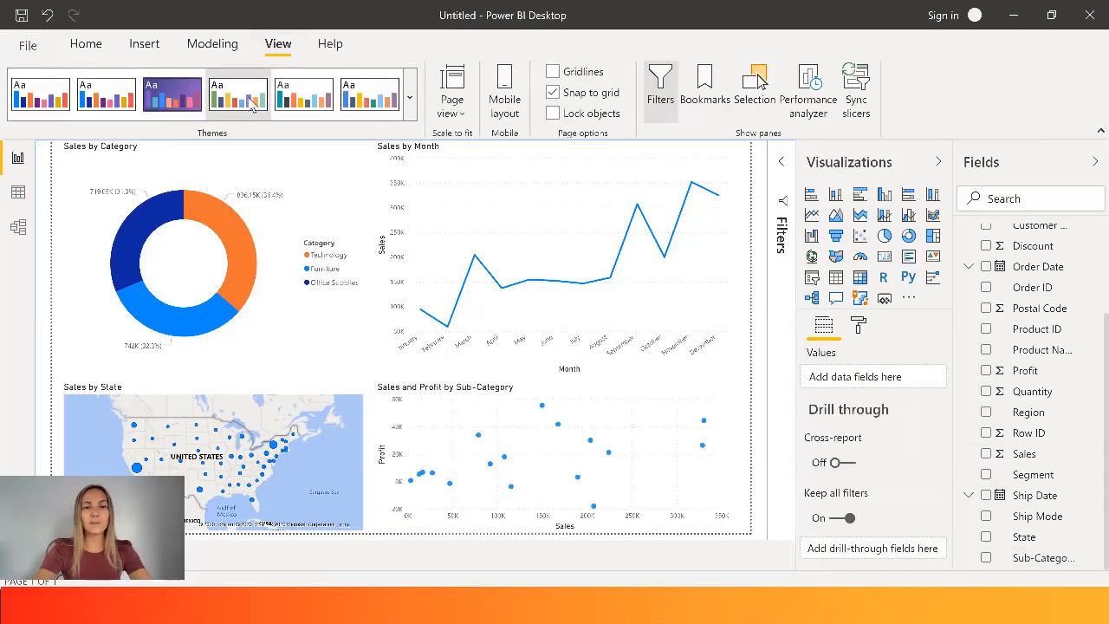
click(299, 102)
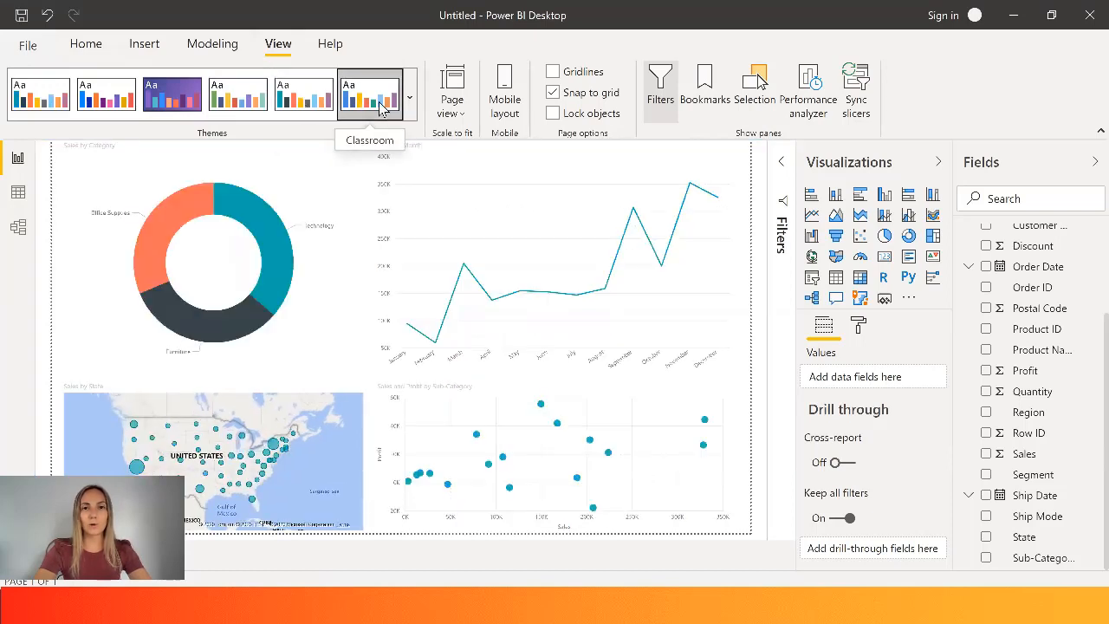
click(245, 104)
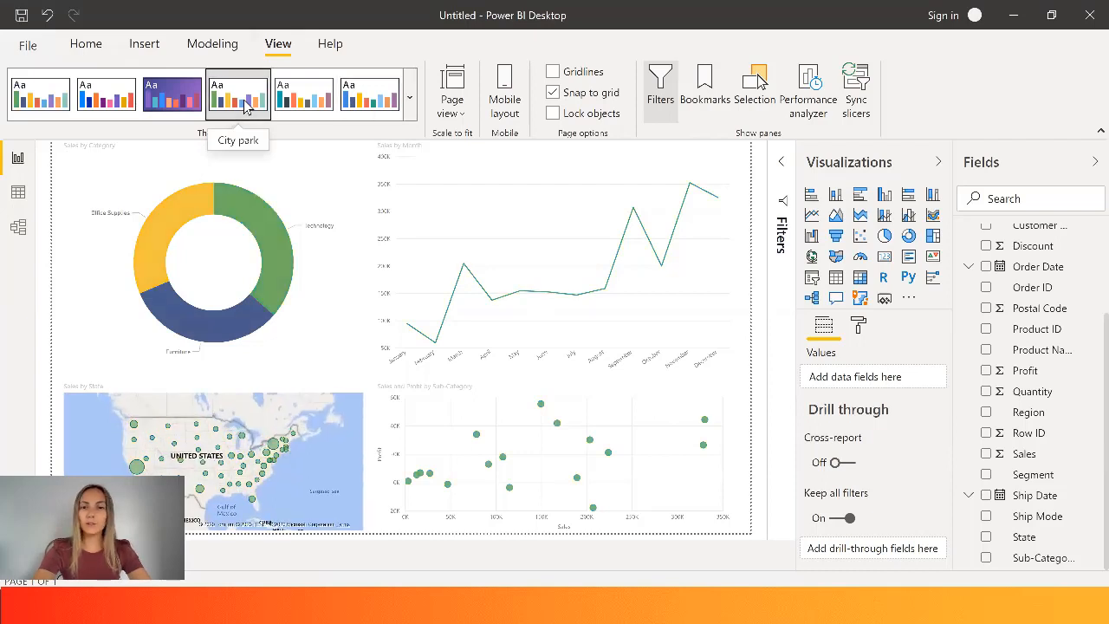
click(112, 100)
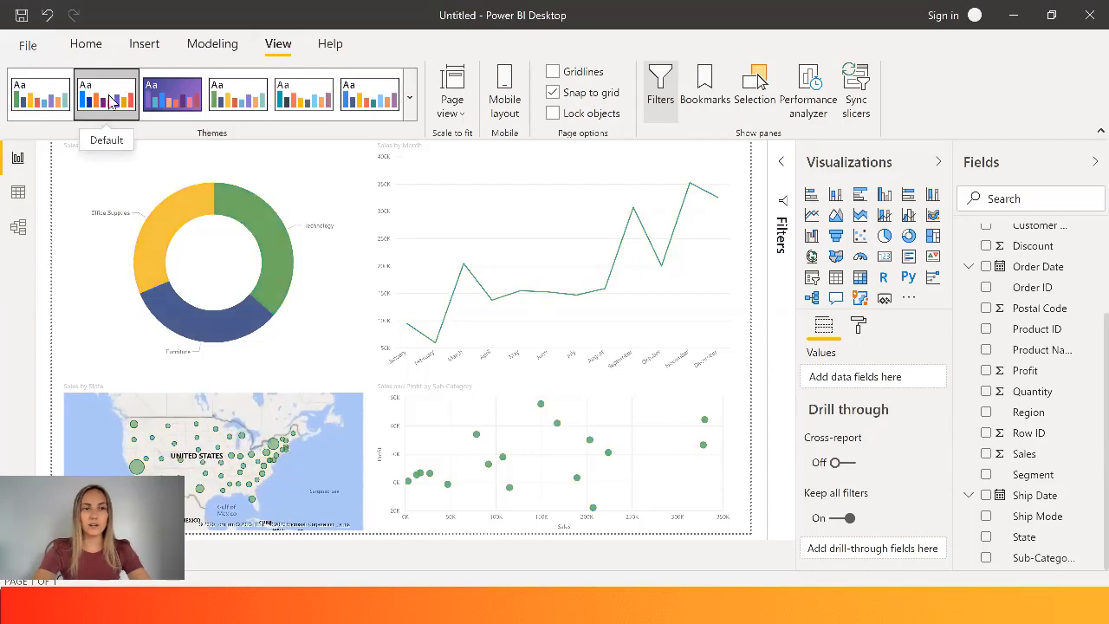
click(169, 101)
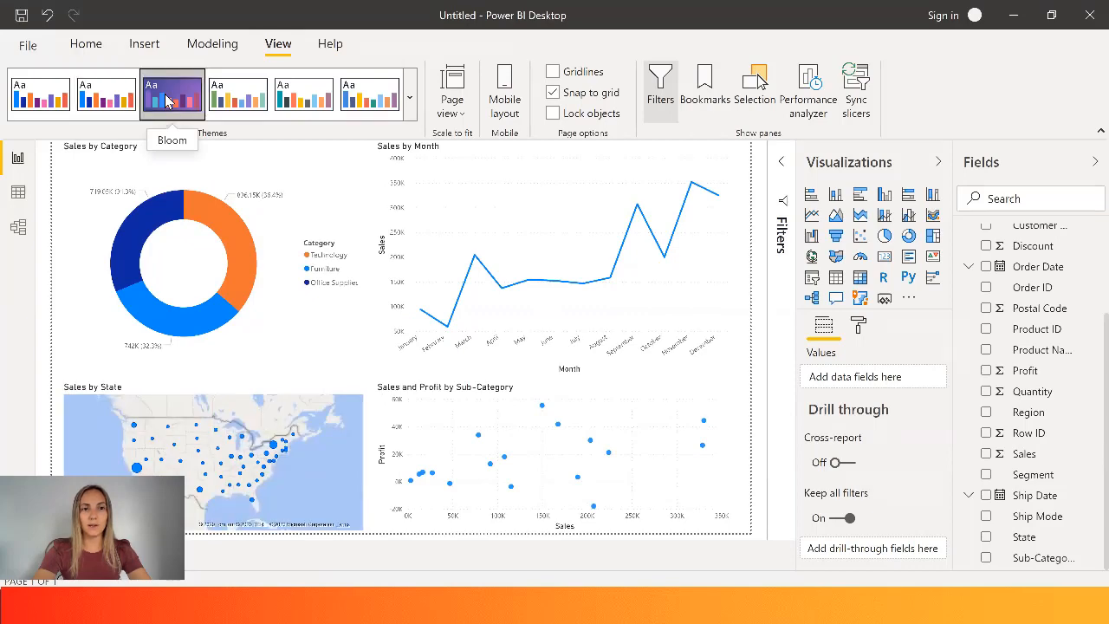
- Try the dark gray theme from the full theme collection and settle on the Classic theme for the report
click(410, 98)
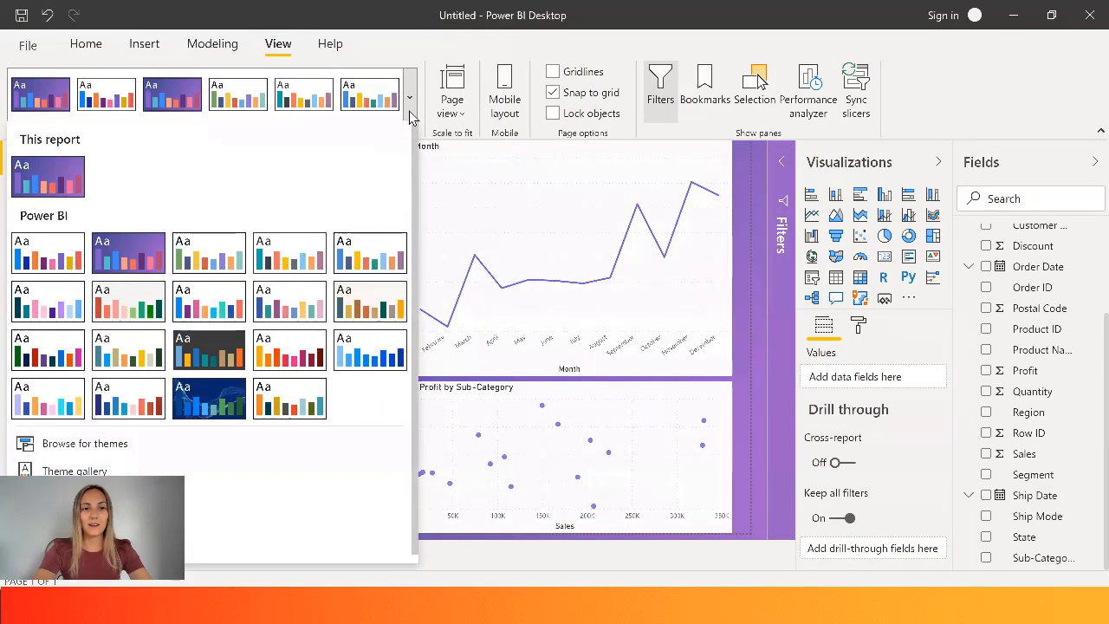
click(219, 351)
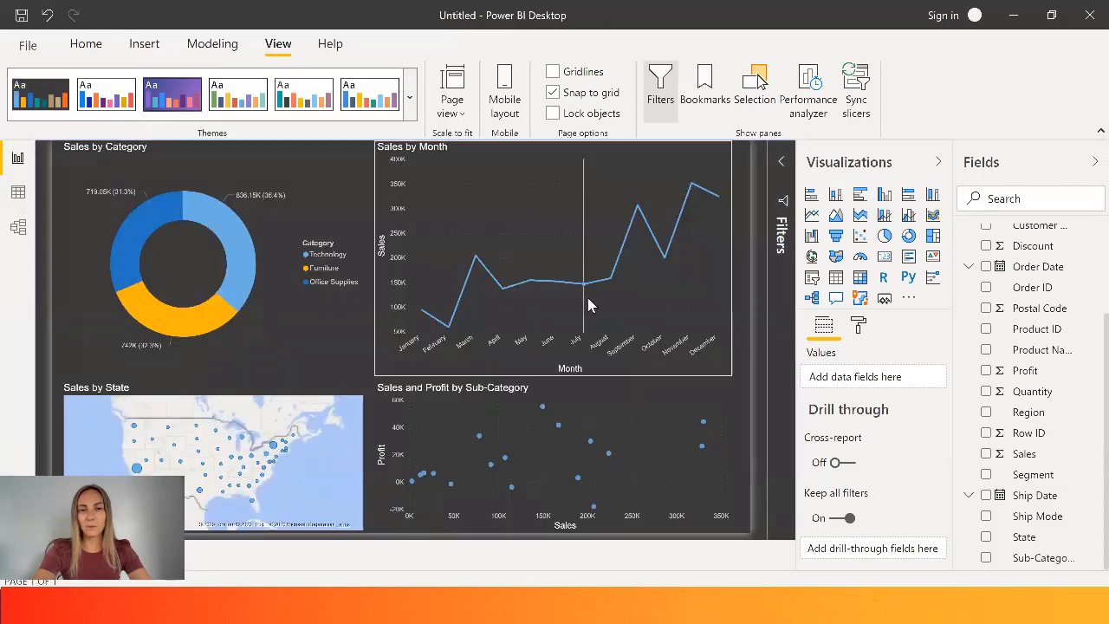
click(317, 93)
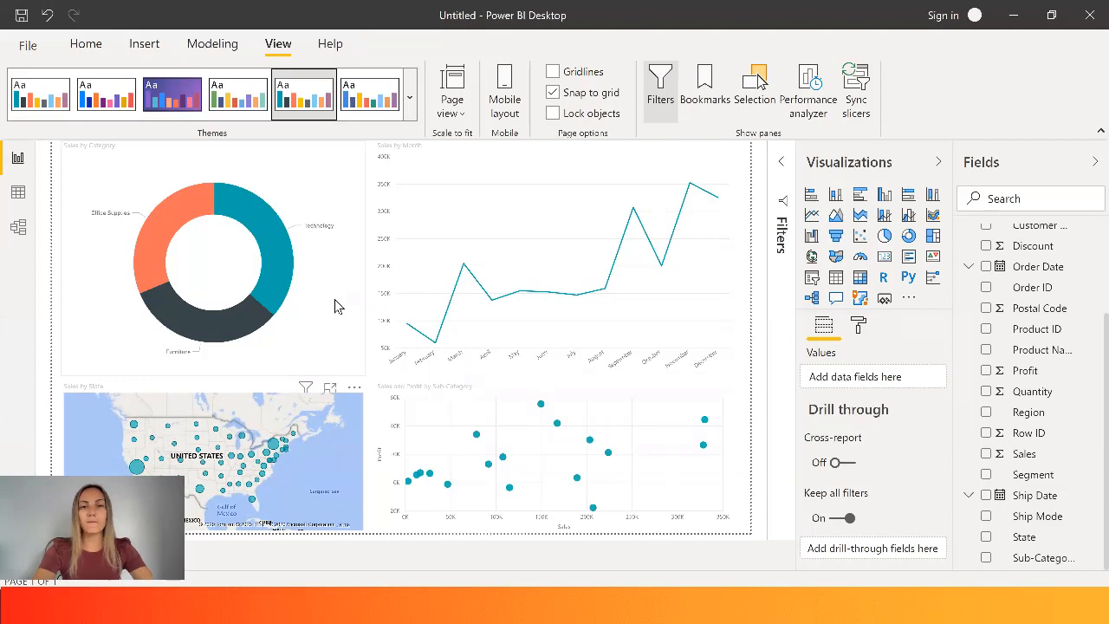
- Examine the formatting options available for the donut chart, the map and the scatter chart
click(296, 182)
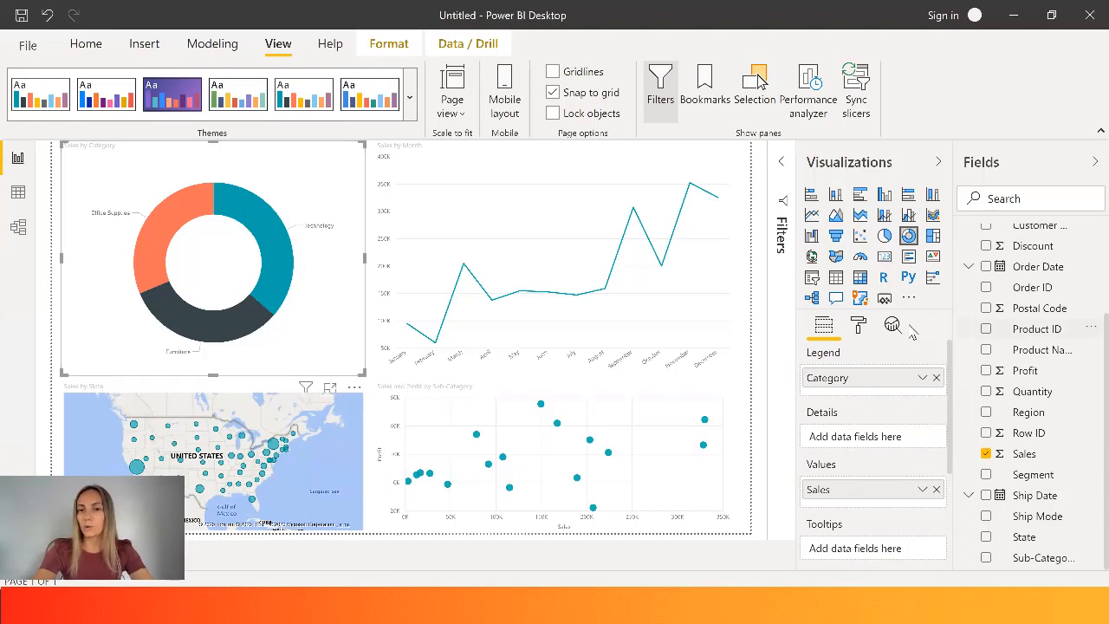
click(862, 326)
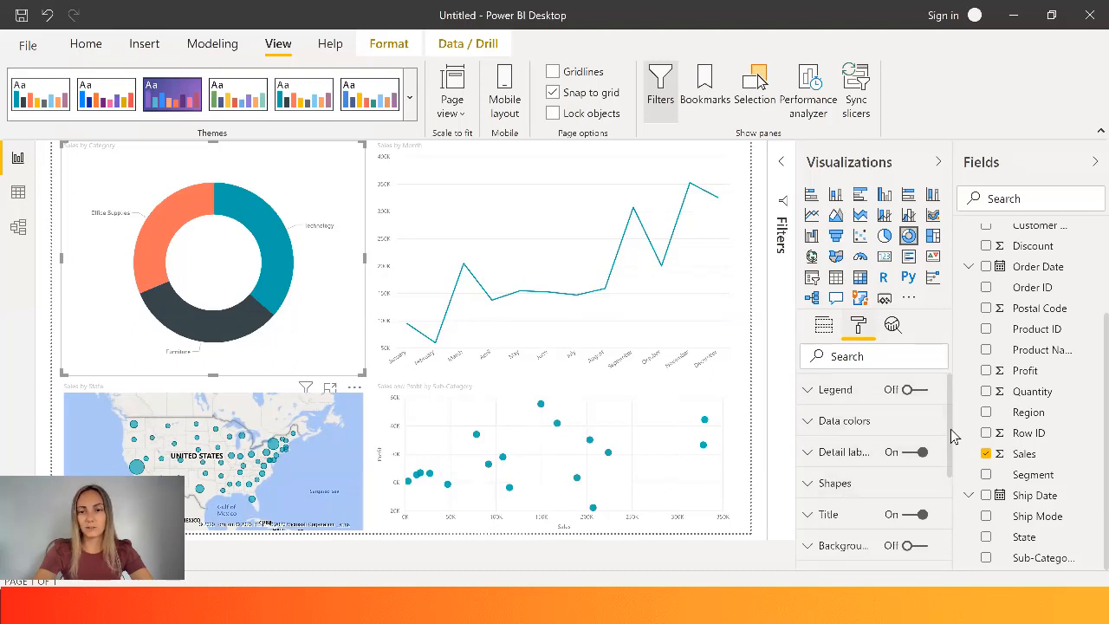
drag(950, 431, 940, 368)
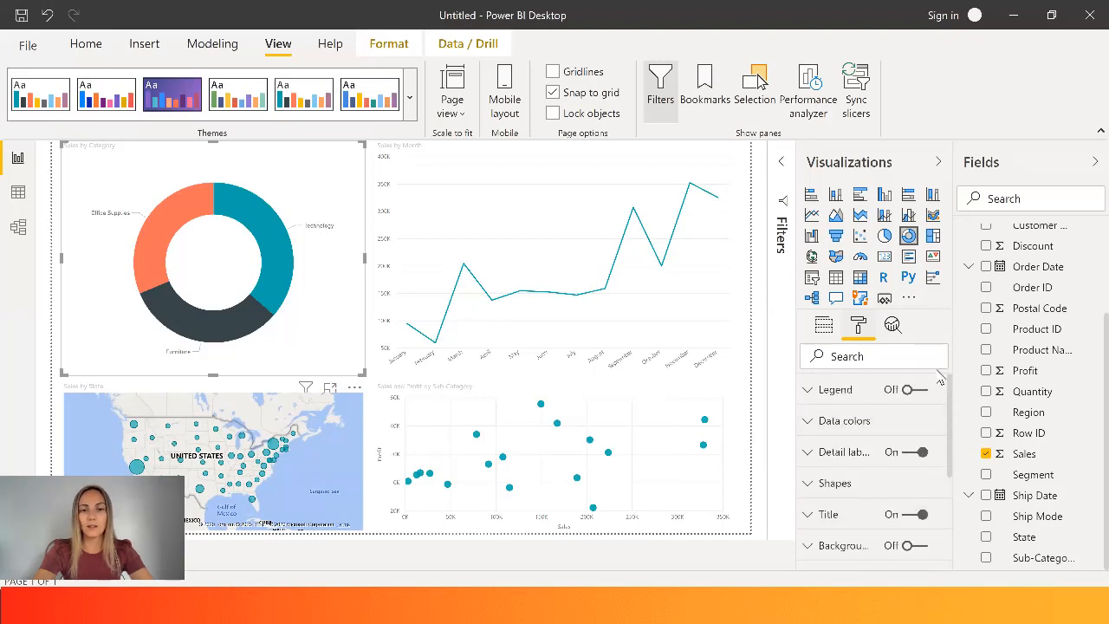
click(352, 464)
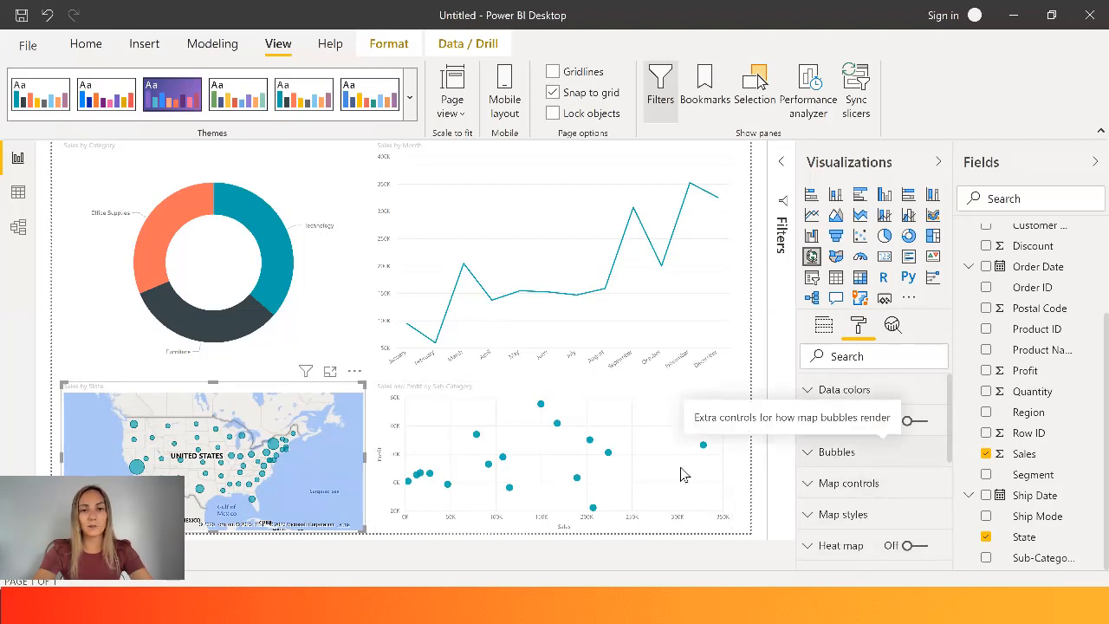
click(651, 442)
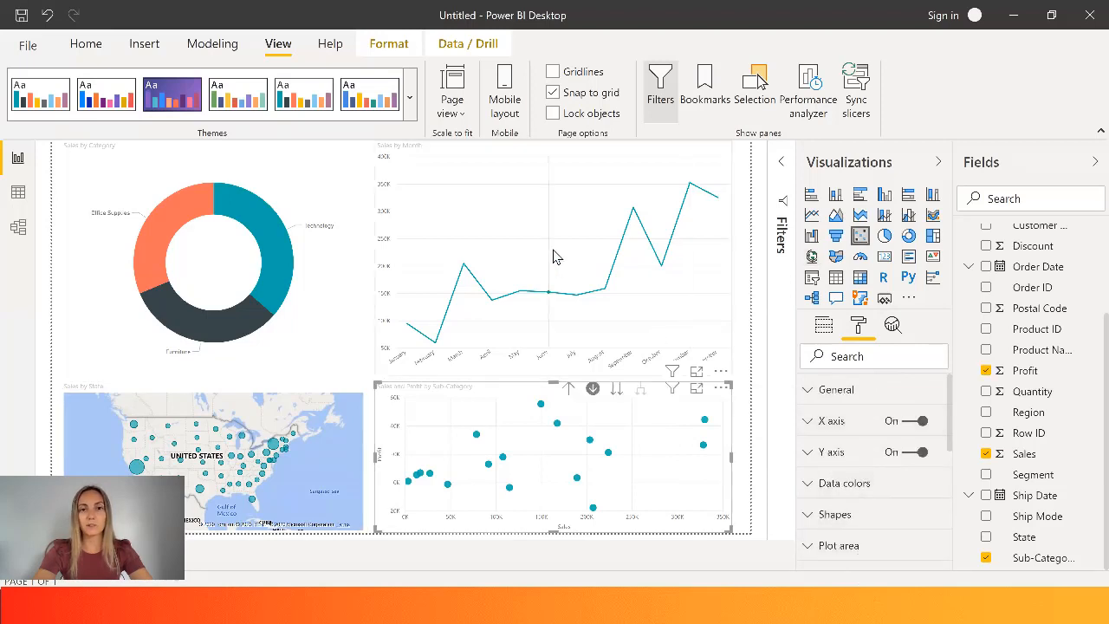
click(578, 241)
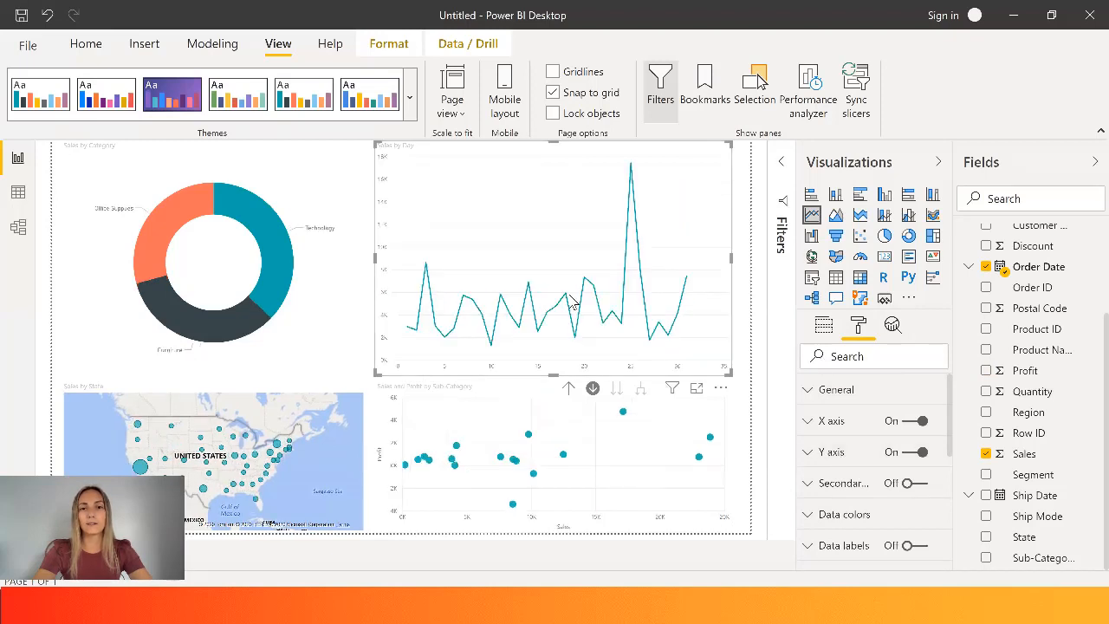
mouse_move(615, 269)
key(ctrl+z)
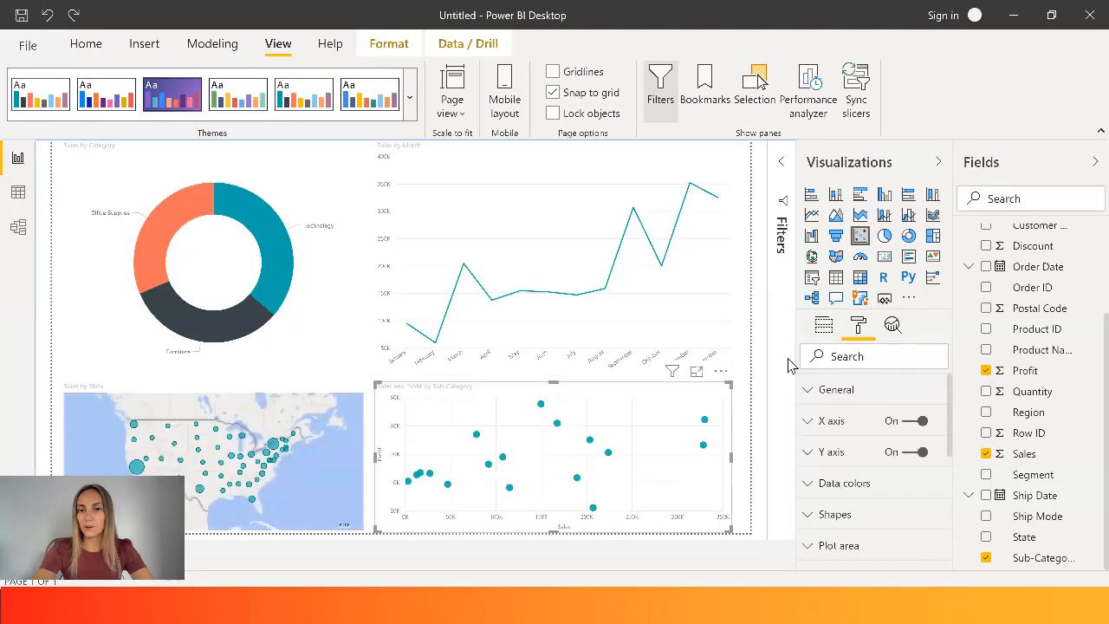
- Cross-filter the other visuals by the Technology segment of the donut chart
click(277, 298)
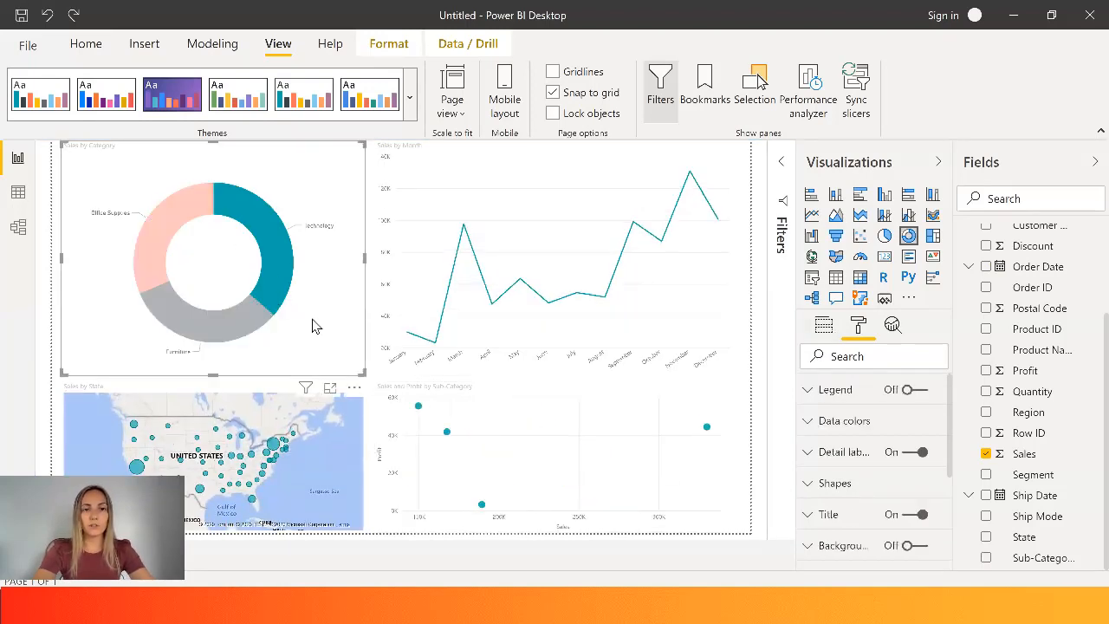
click(285, 292)
click(270, 277)
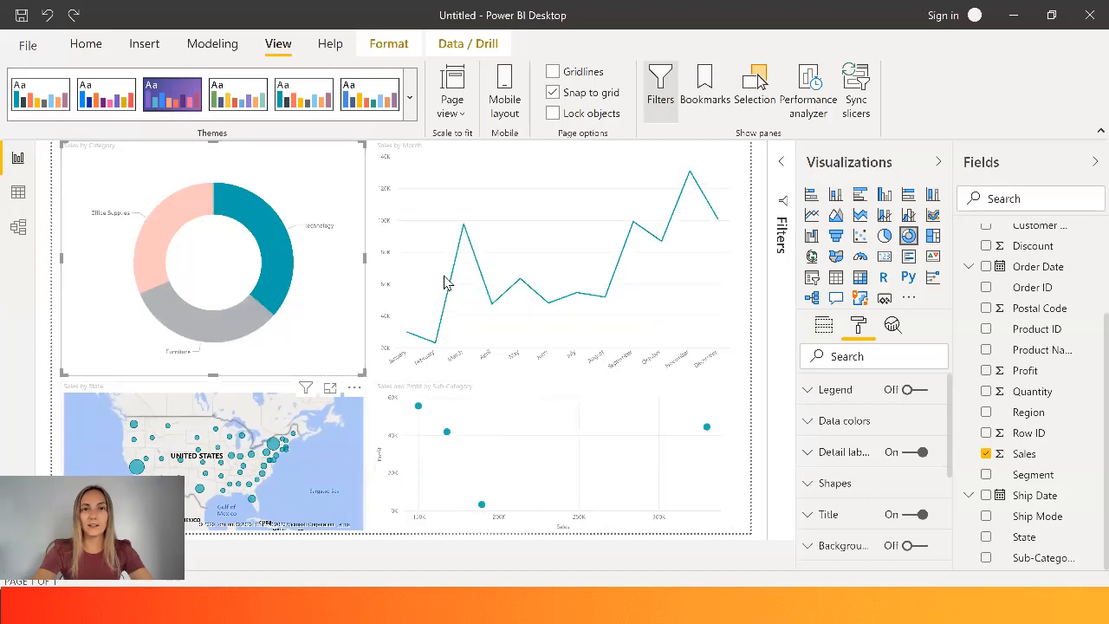
- Cross-filter the other visuals by the donut's Office Supplies segment and by the scatter chart's Copiers point, clearing each selection
click(165, 213)
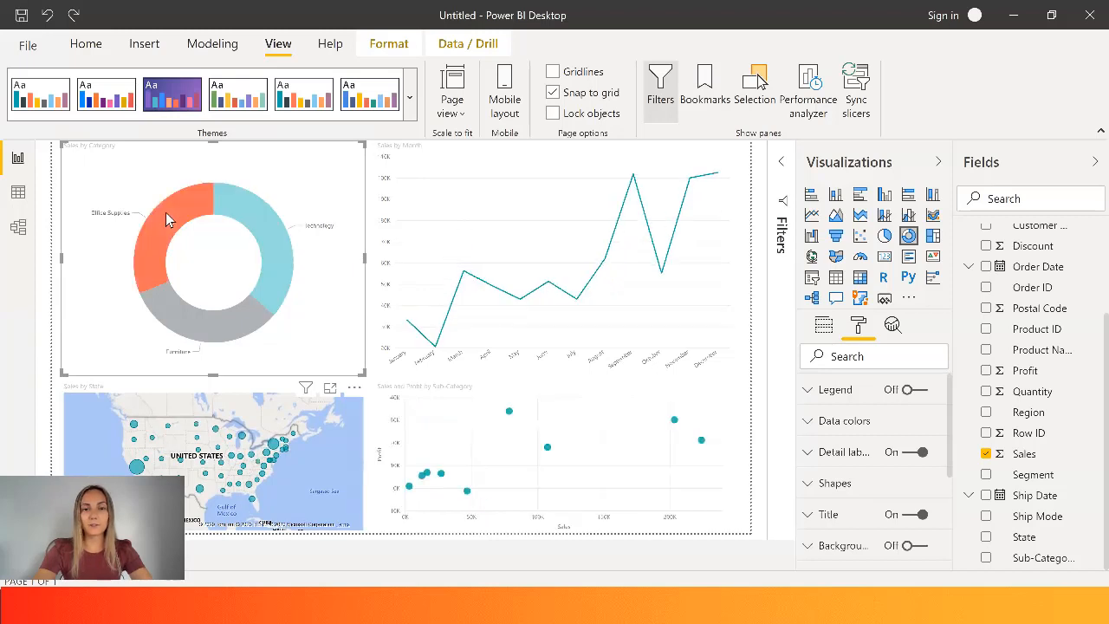
click(165, 212)
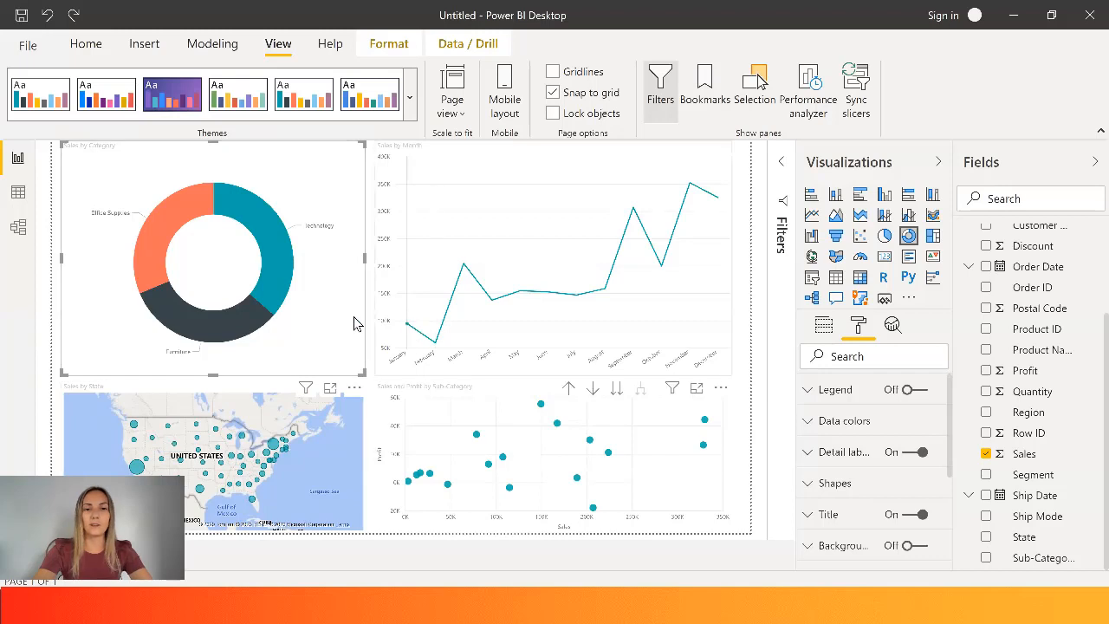
click(540, 405)
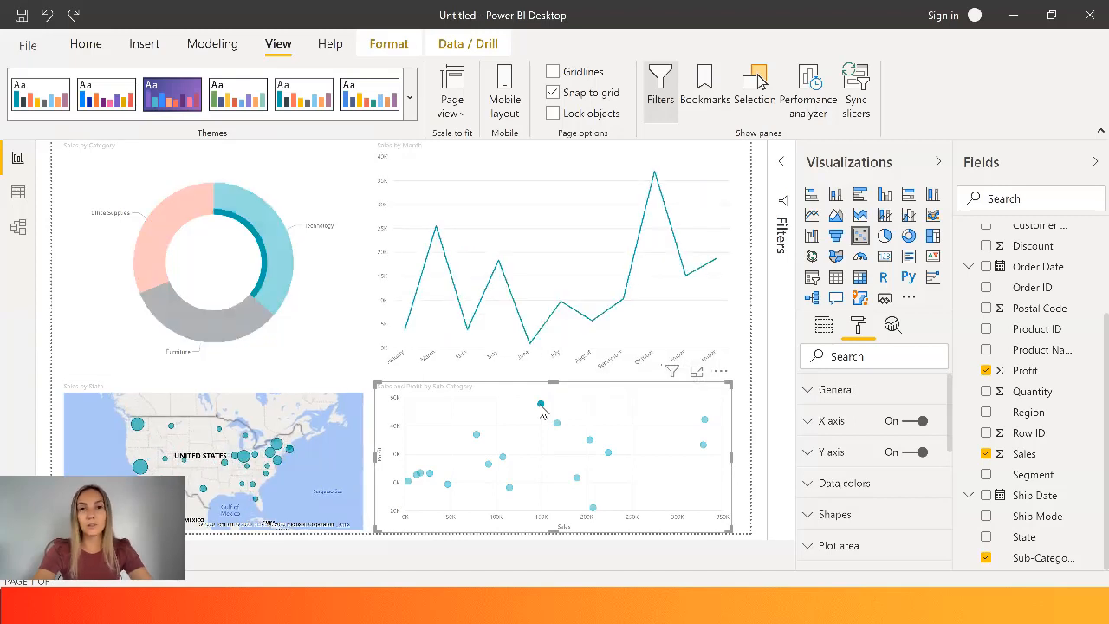
click(542, 407)
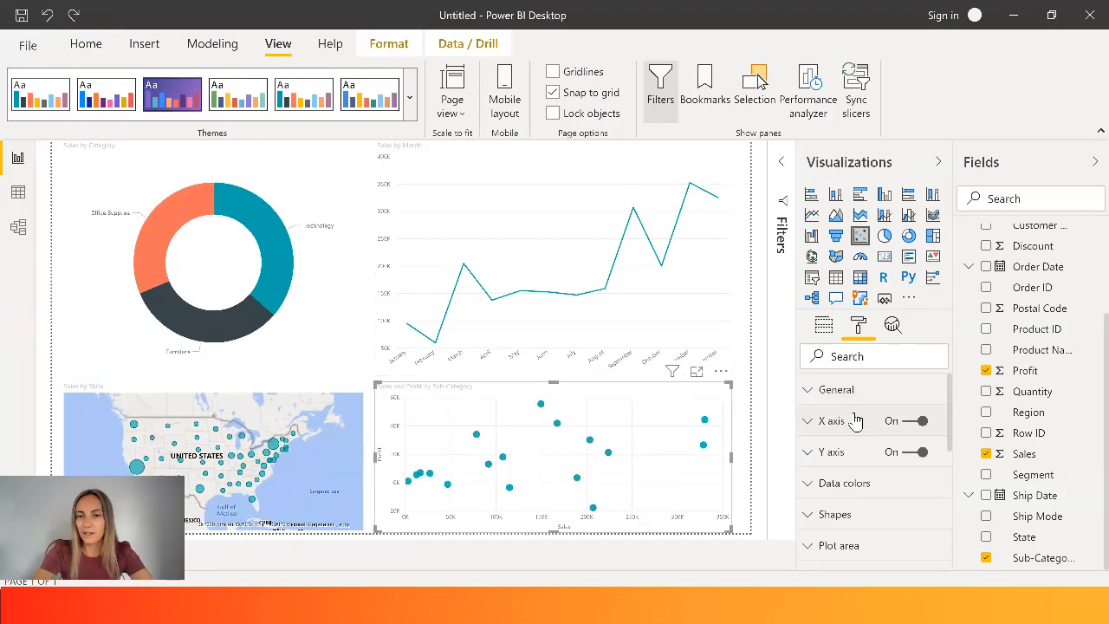
- Examine the scatter chart's General, X axis and Data colors formatting options, including the X-axis gridlines setting
click(834, 392)
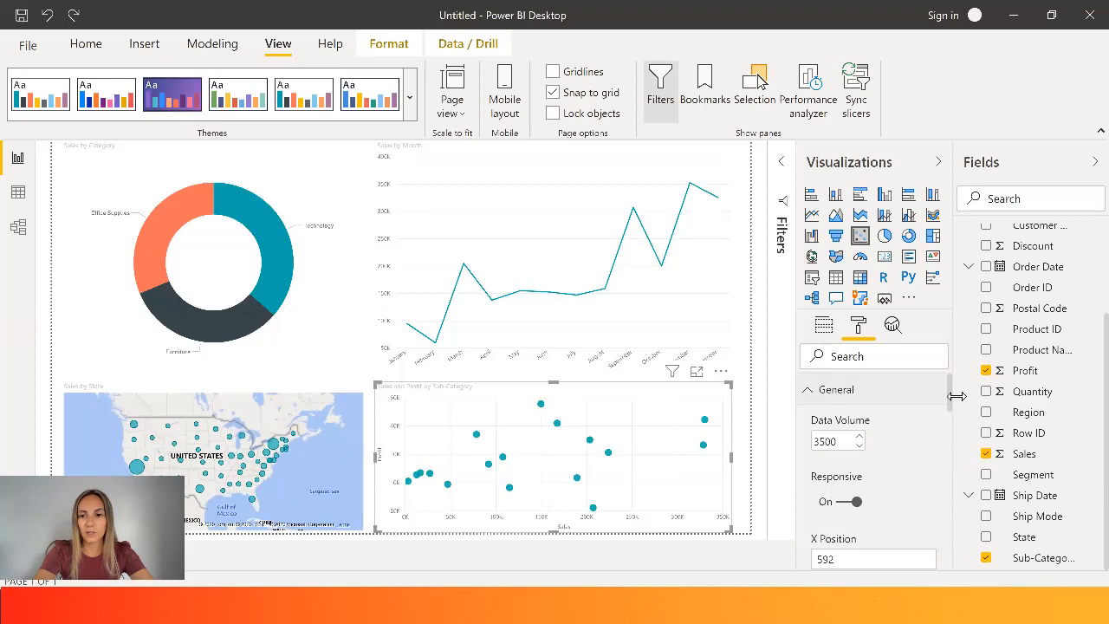
drag(953, 403, 950, 482)
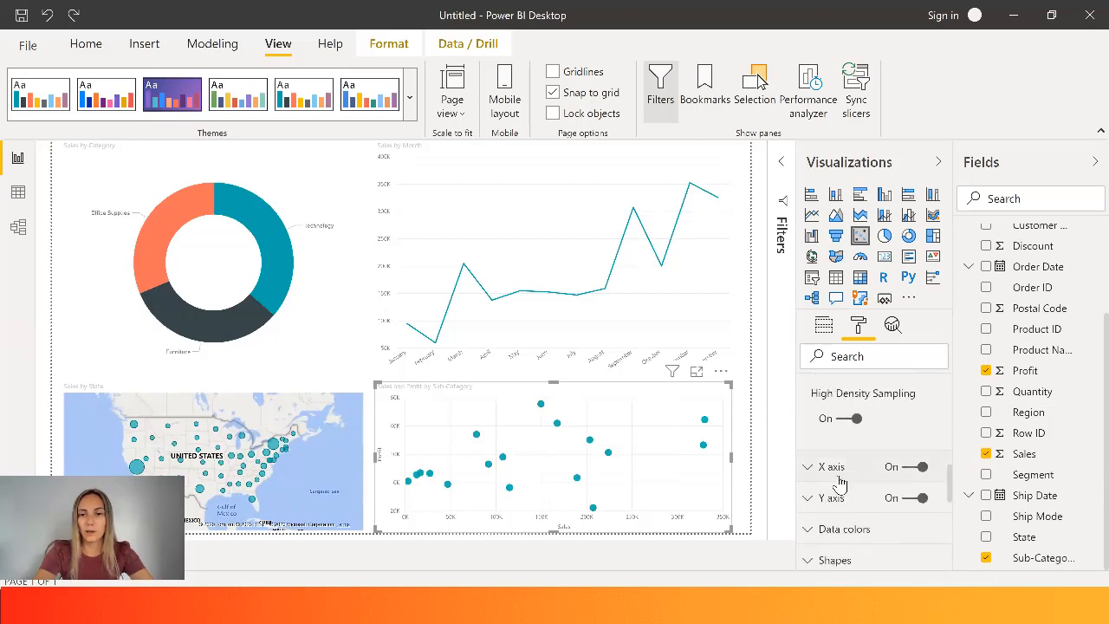
click(823, 473)
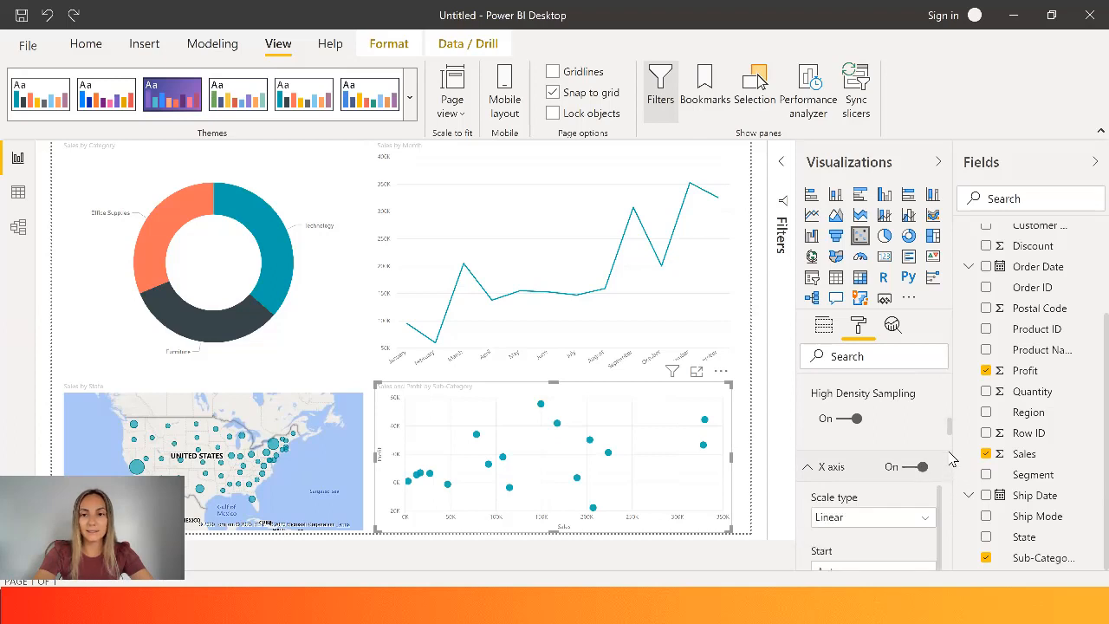
drag(953, 430, 960, 509)
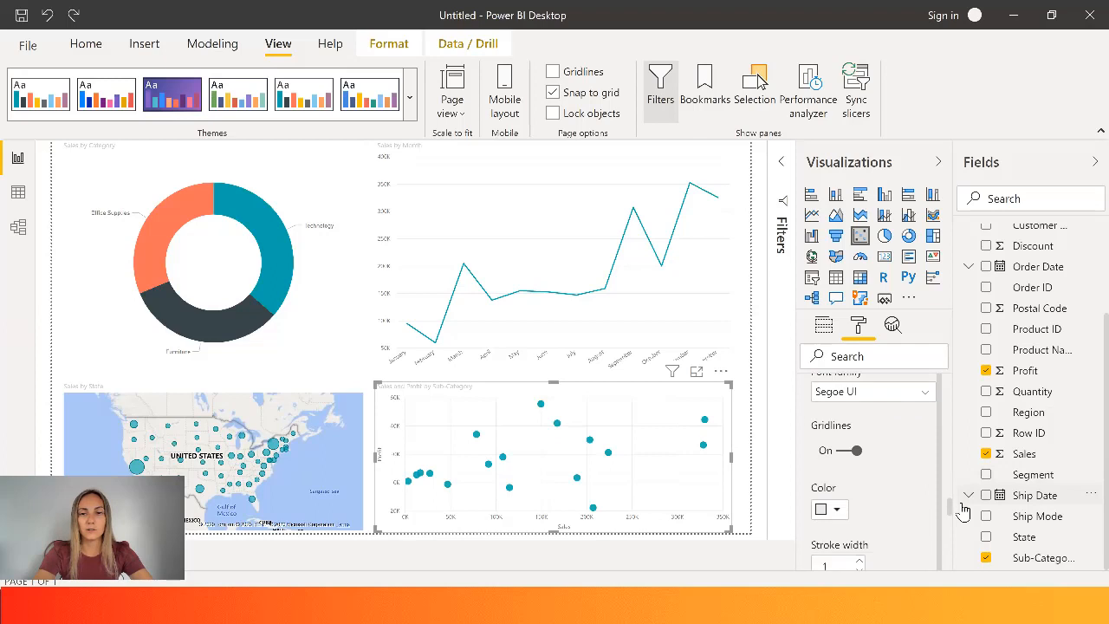
click(854, 452)
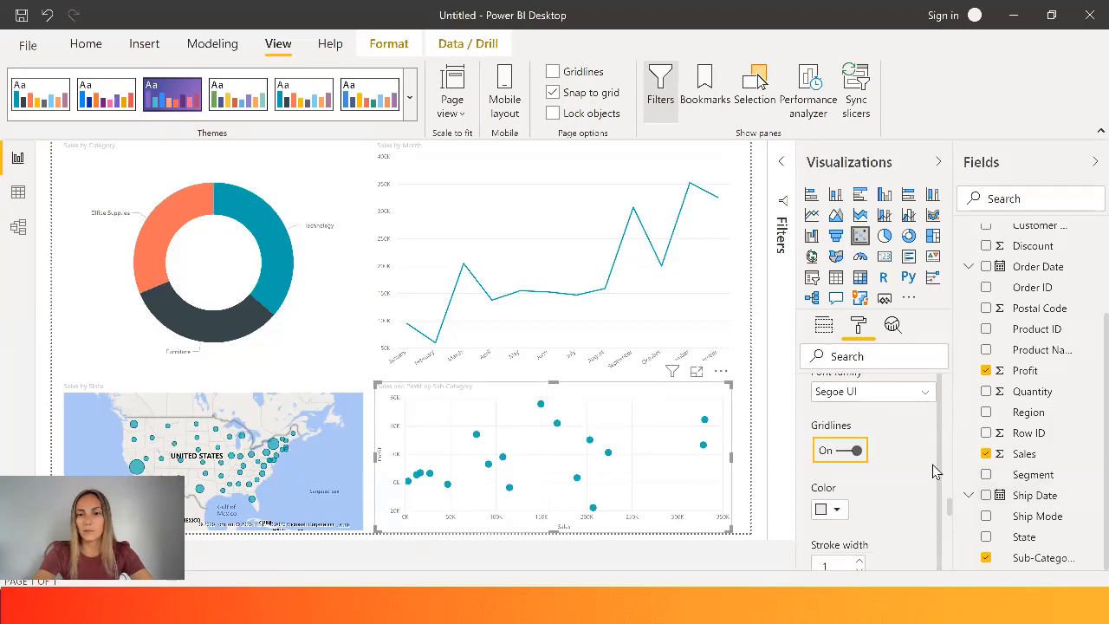
drag(953, 513, 953, 536)
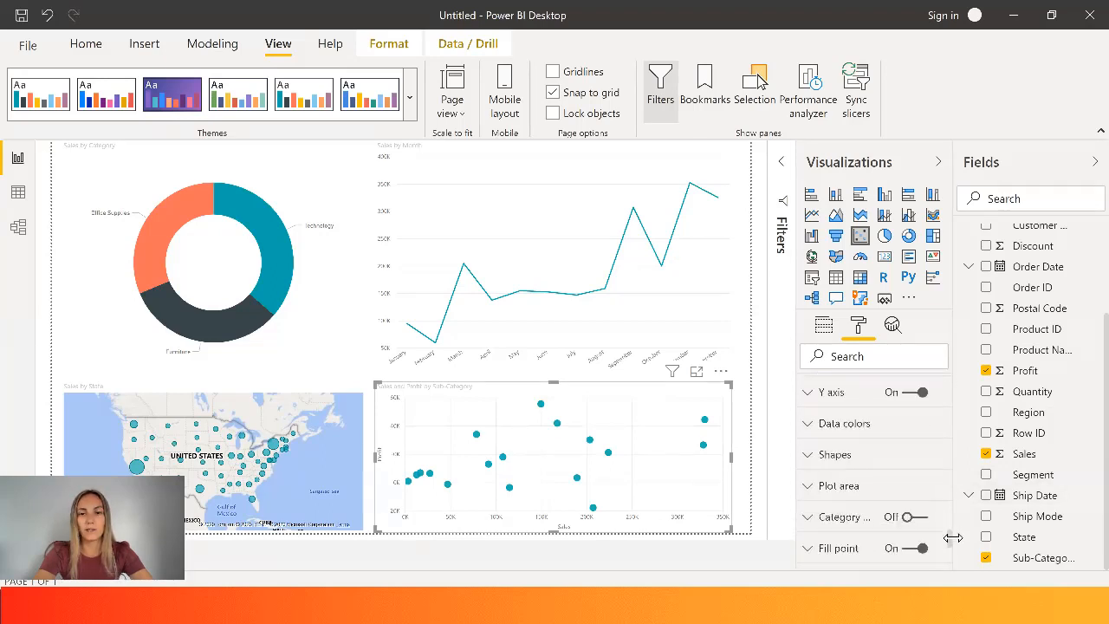
click(838, 424)
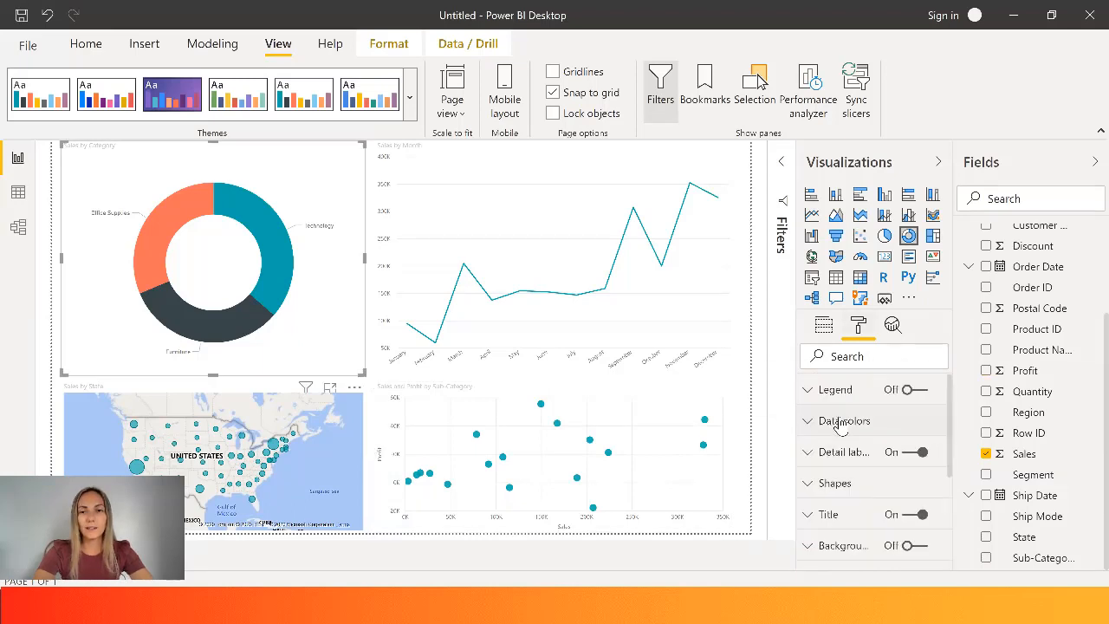
- Recolor the donut chart's segments: dark purple for Office Supplies and dark gold for Furniture
click(841, 423)
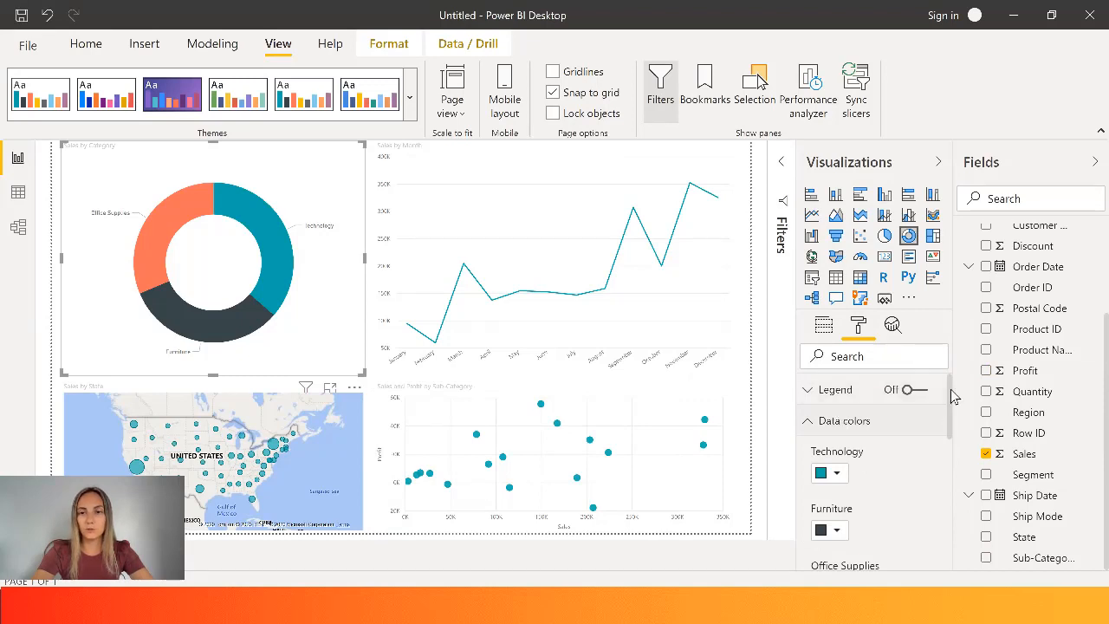
mouse_move(946, 396)
mouse_down()
mouse_move(953, 433)
mouse_move(950, 416)
mouse_up()
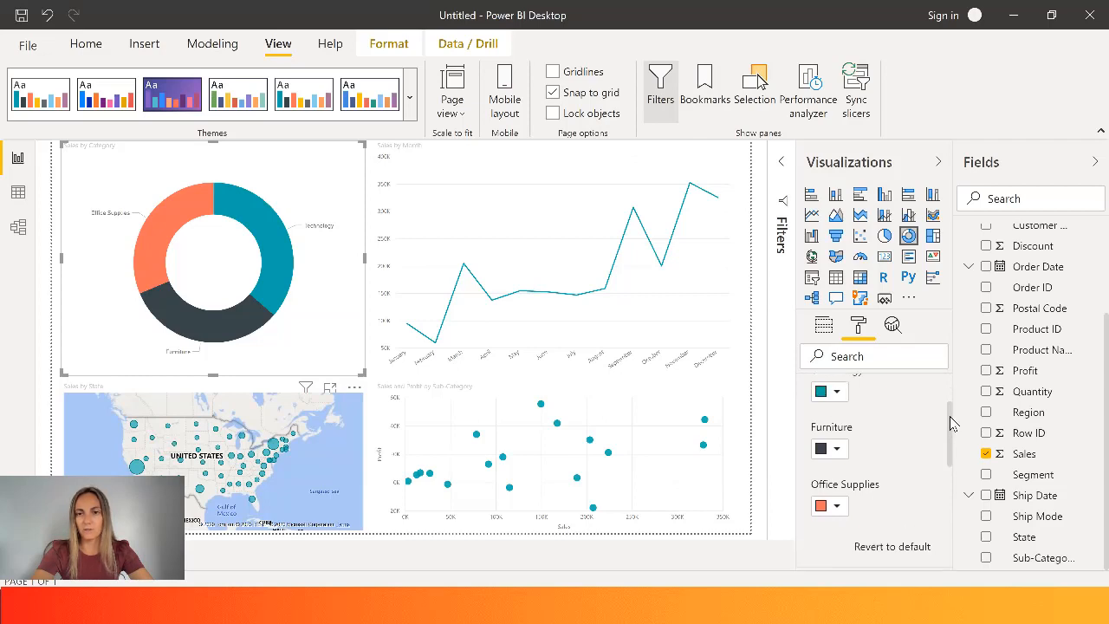
click(837, 510)
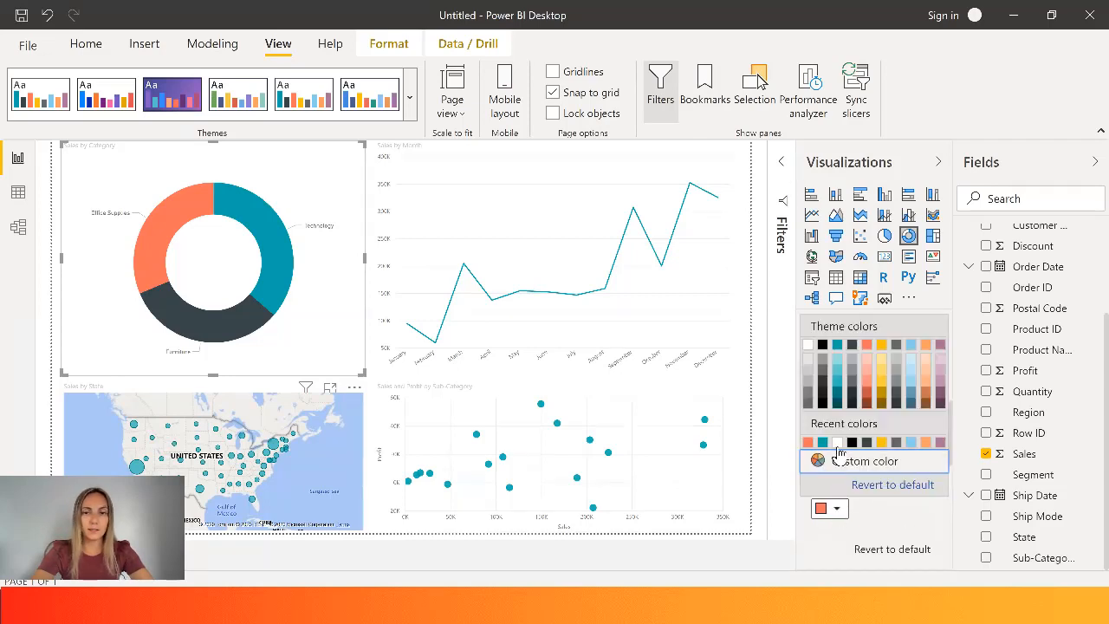
click(941, 392)
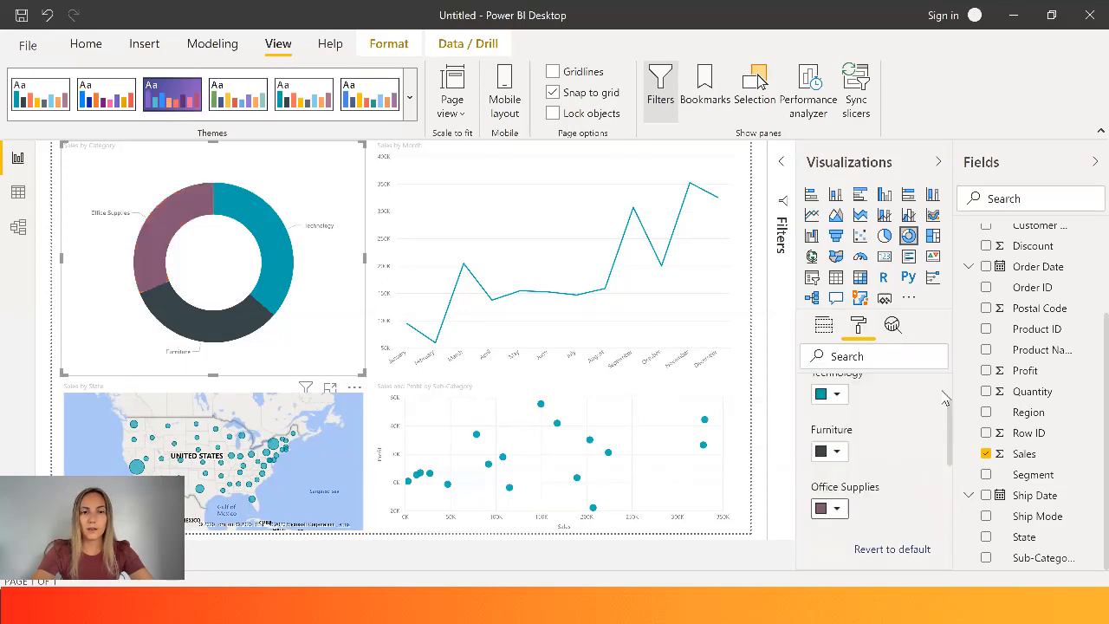
click(837, 452)
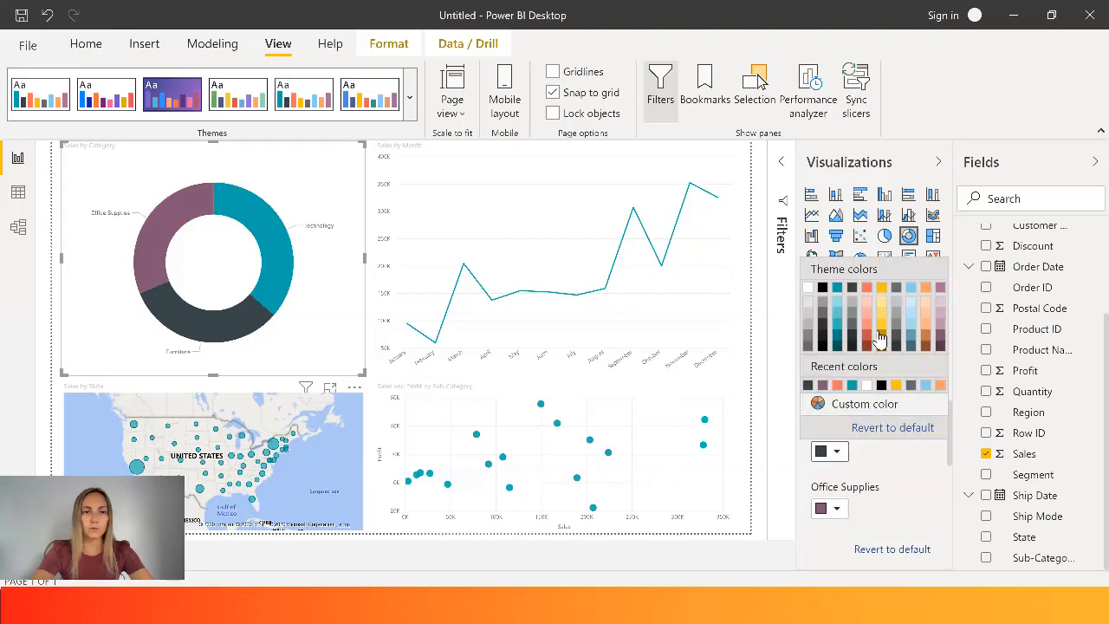
click(880, 338)
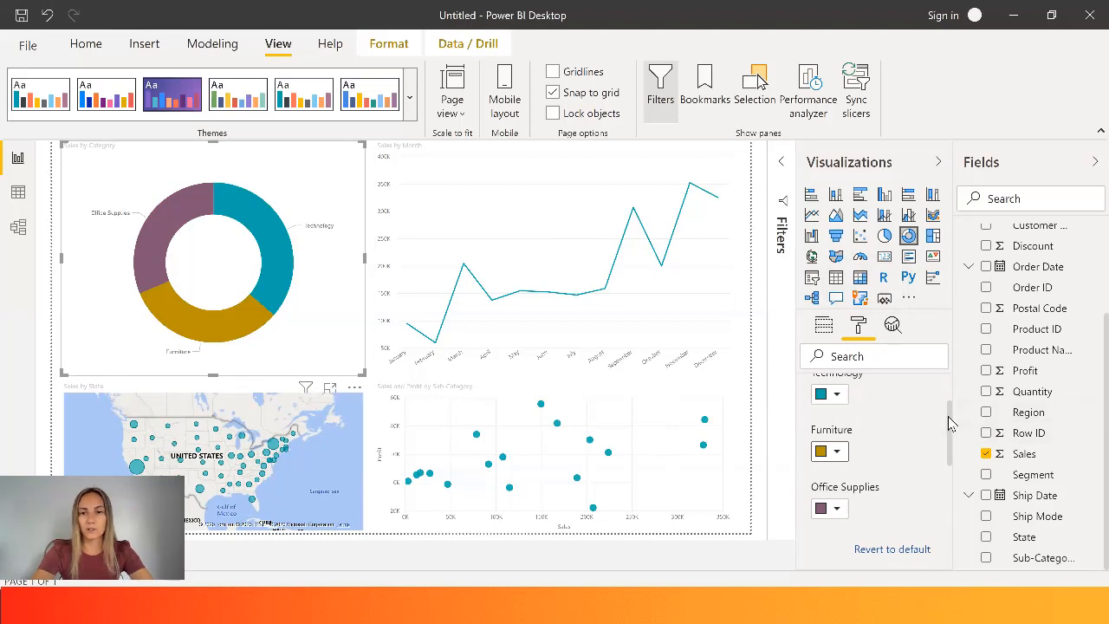
- Switch the donut chart's detail labels off and back on
drag(948, 422, 950, 485)
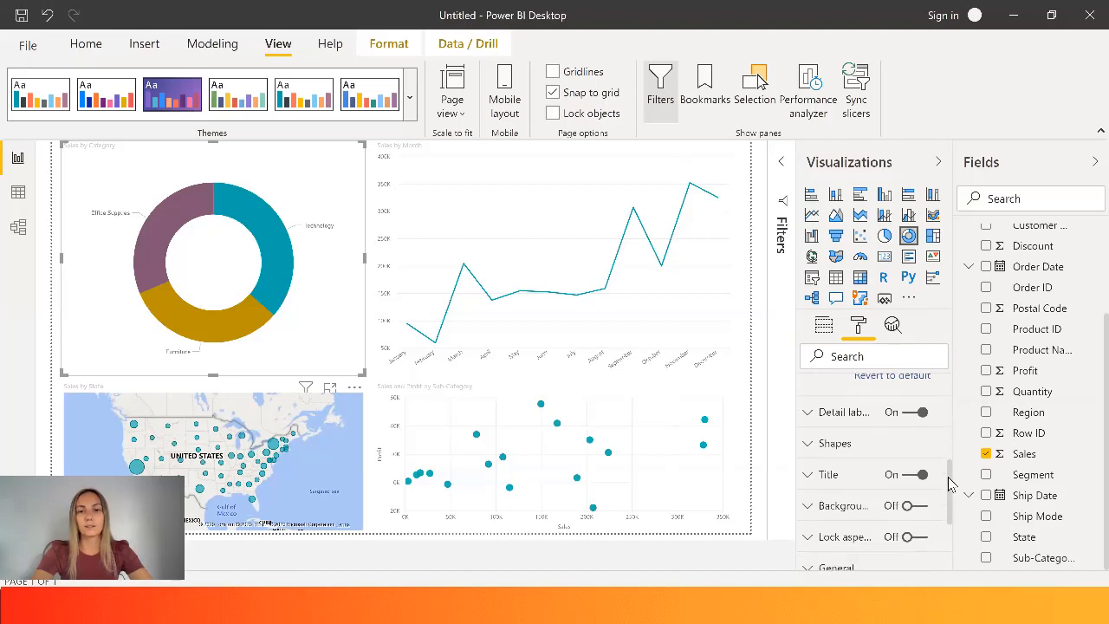
click(845, 415)
click(915, 411)
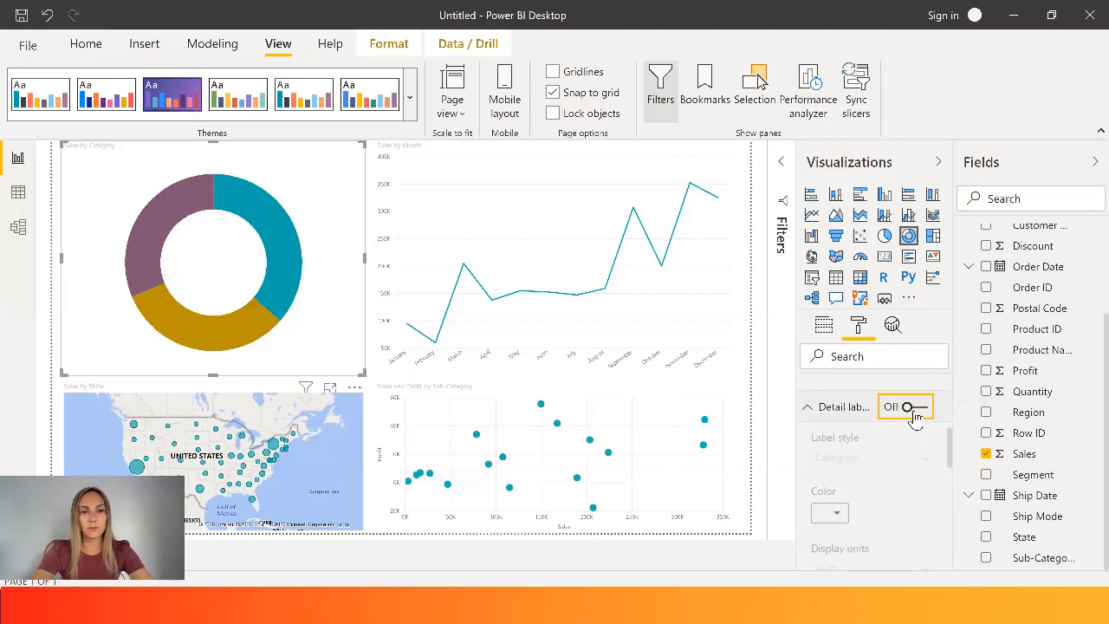
click(915, 411)
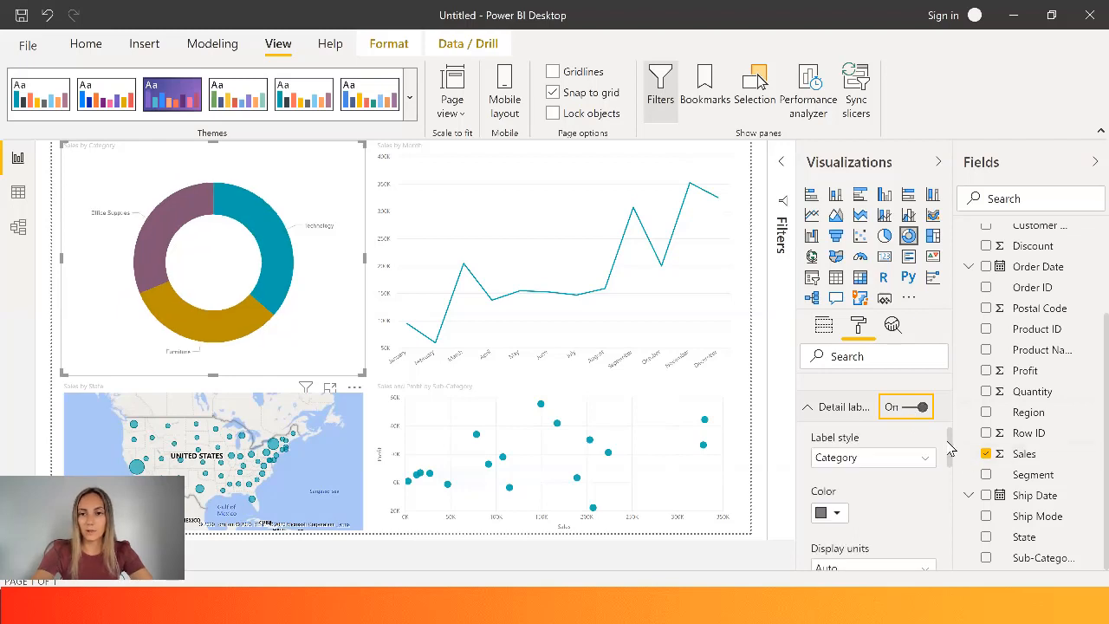
- Try the Percent of total label style on the donut chart and settle on Category, percent of total
scroll(925, 448, down, 1)
click(924, 438)
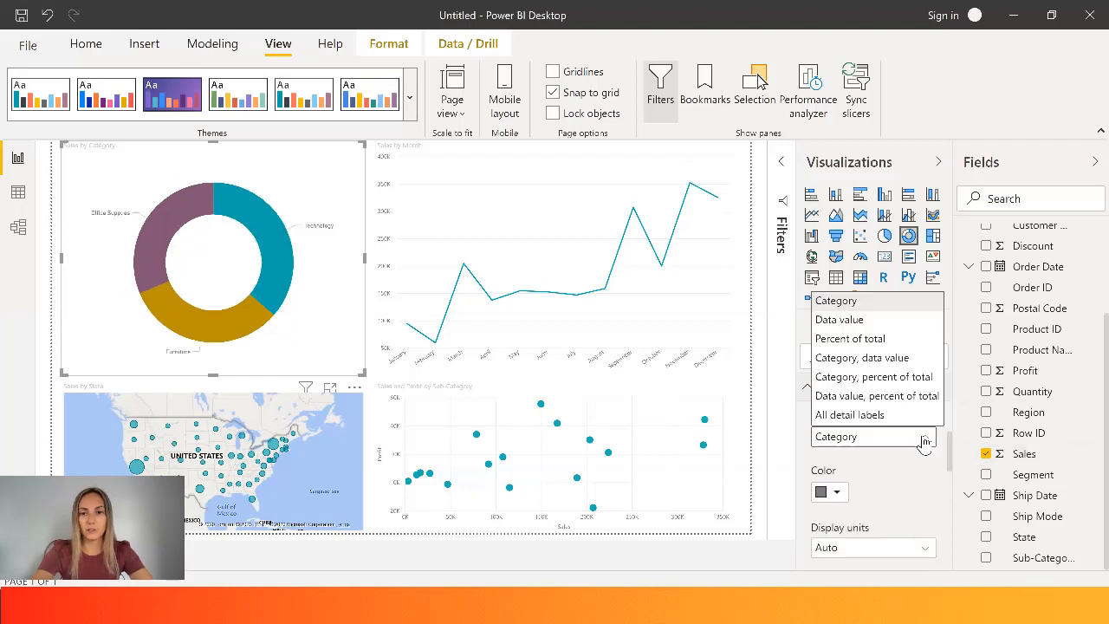
click(882, 339)
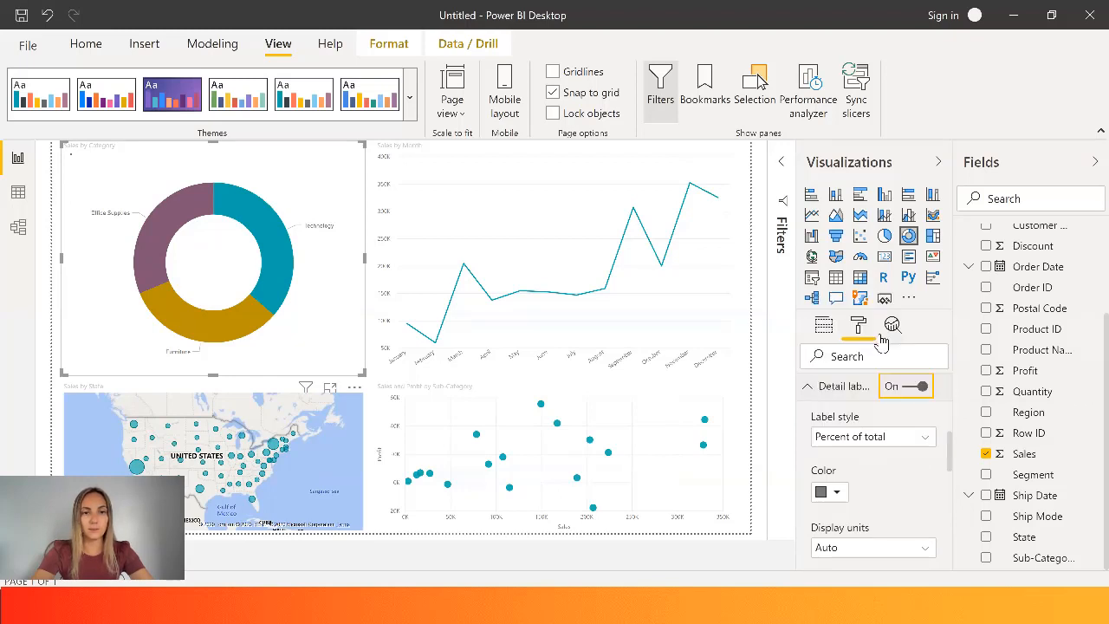
click(926, 437)
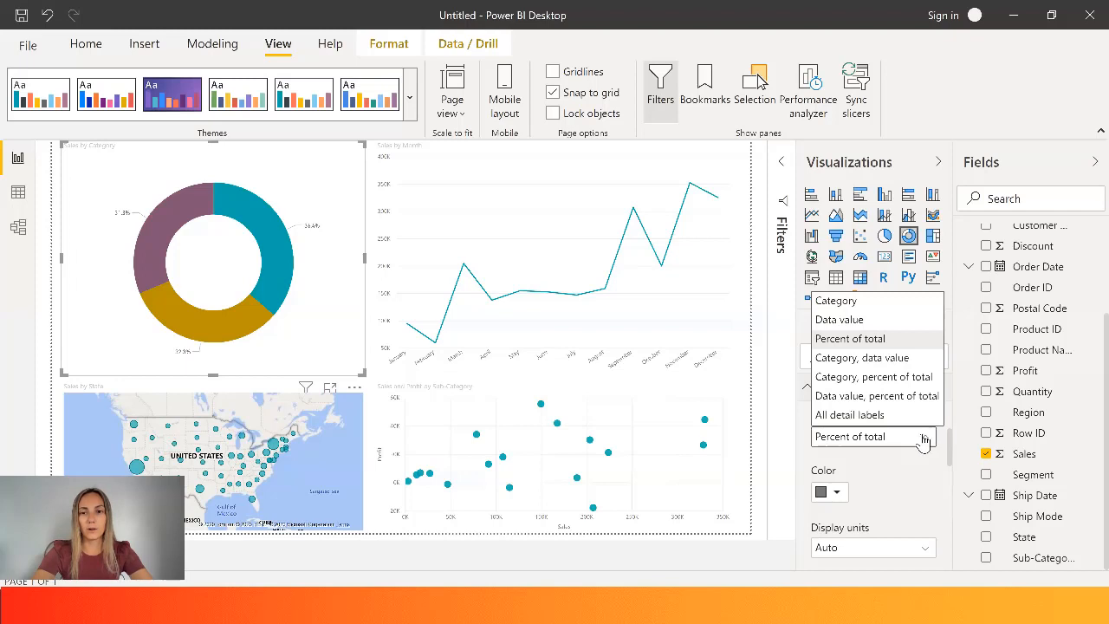
click(889, 382)
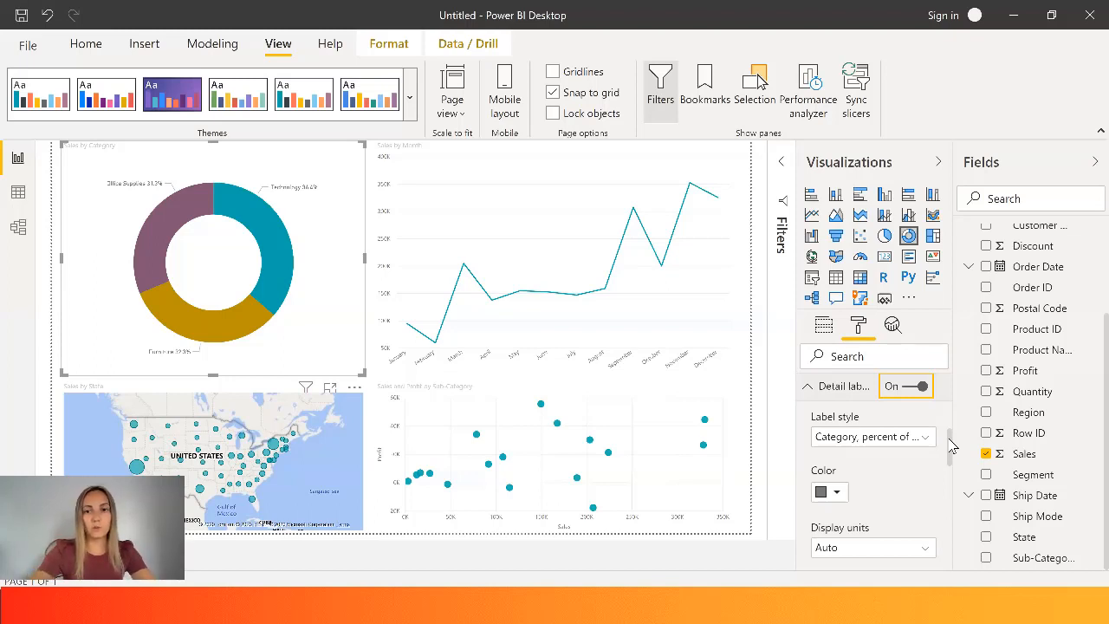
- Increase the text size of the donut chart's detail labels to 14 pt
drag(951, 442, 952, 469)
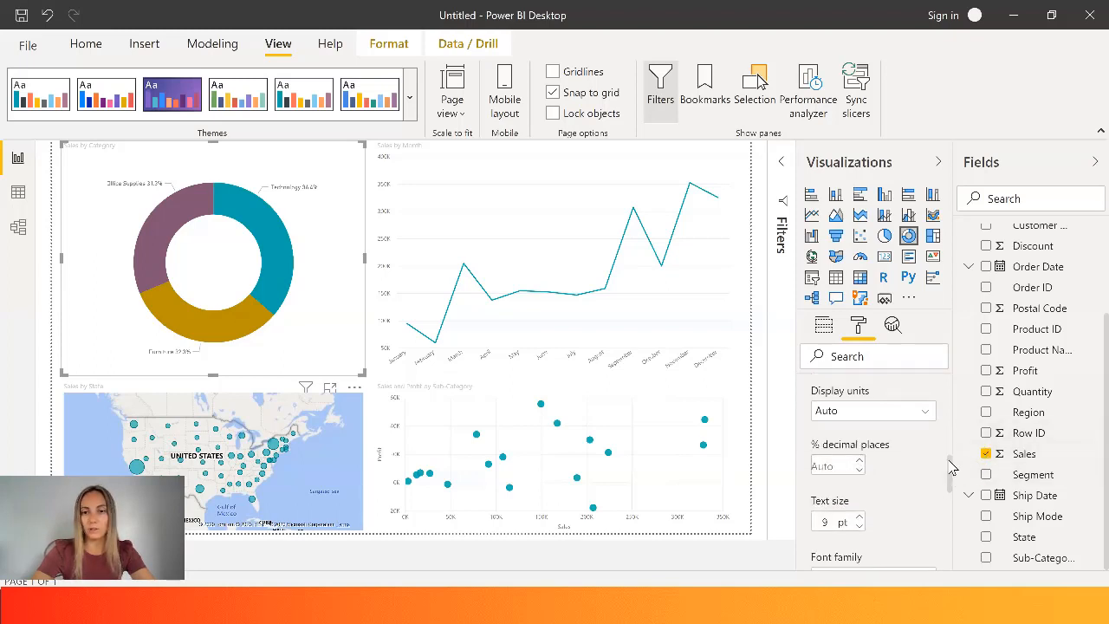
scroll(950, 468, down, 1)
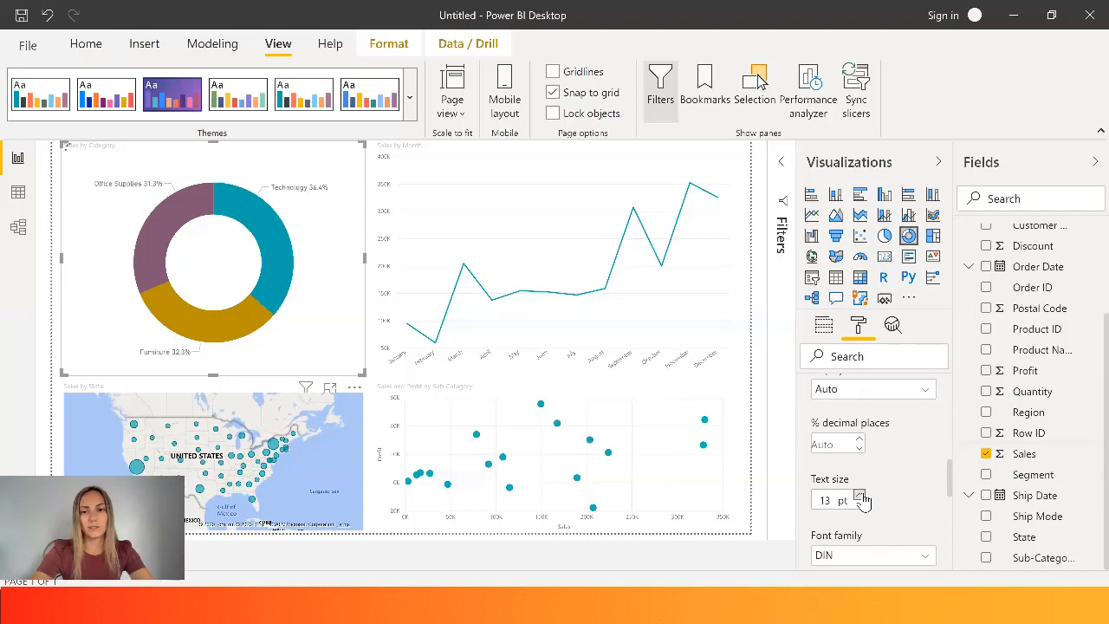
click(860, 496)
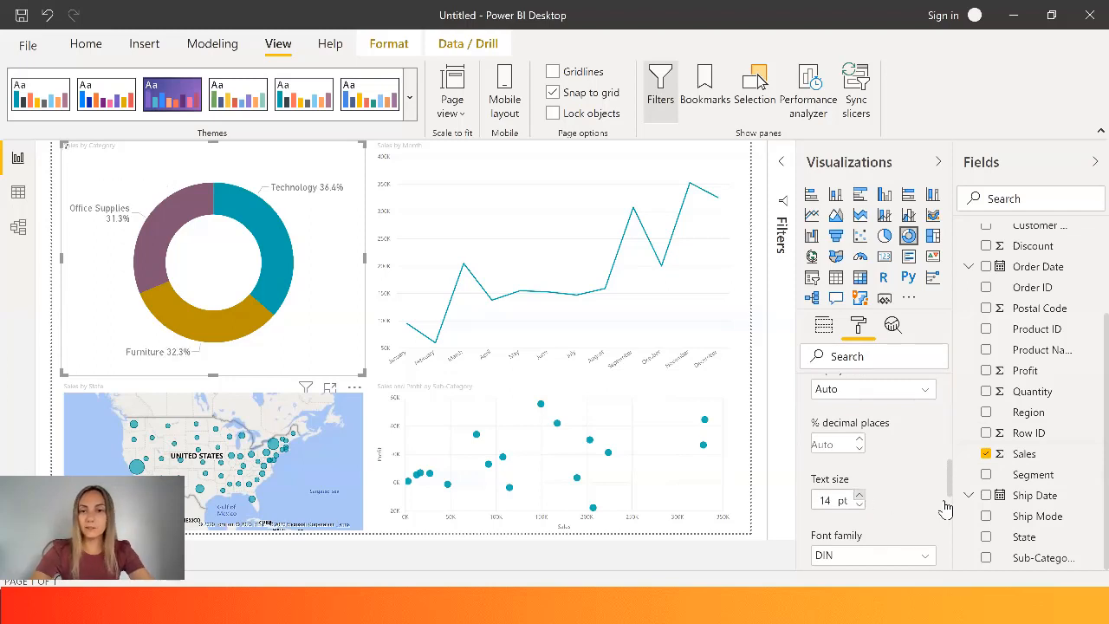
- Set the label position of the donut chart's detail labels to Inside
drag(950, 483, 952, 514)
click(875, 426)
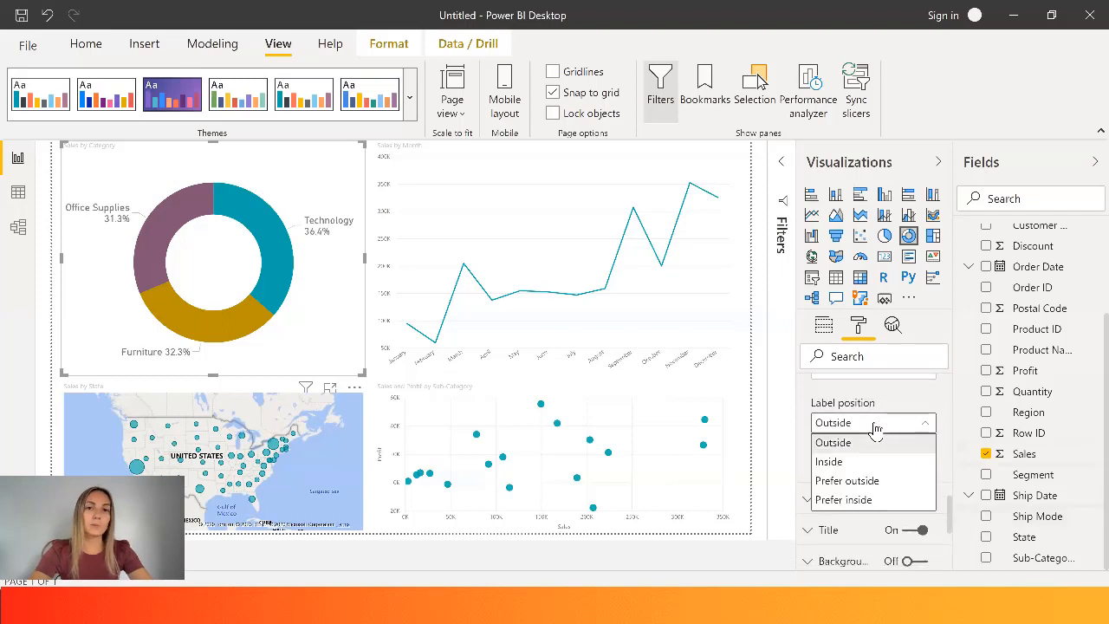
click(862, 465)
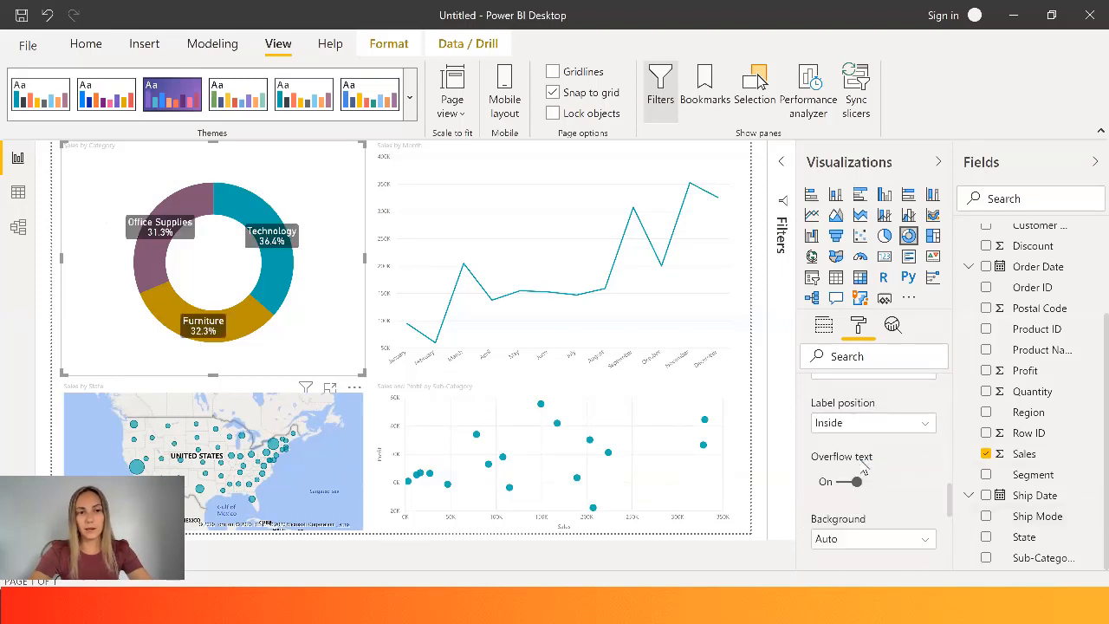
click(873, 427)
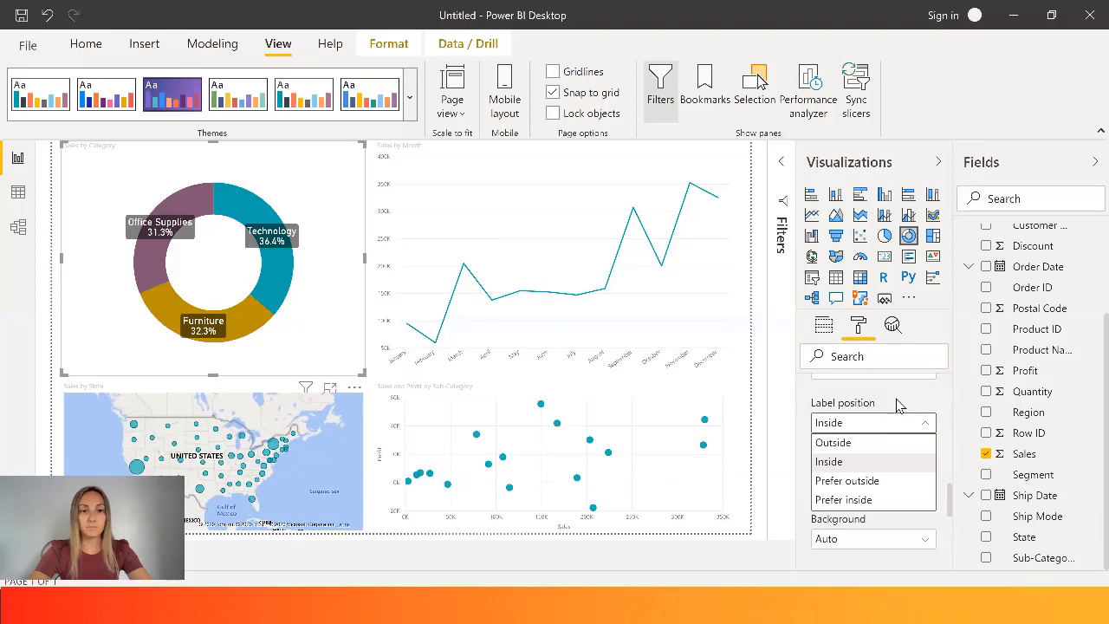
click(899, 405)
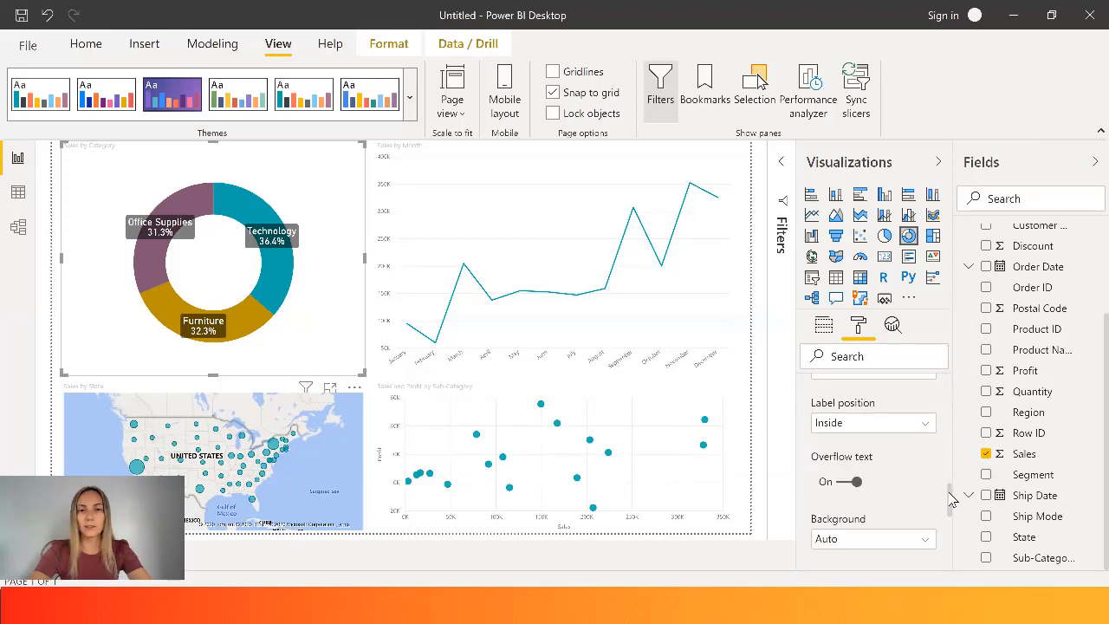
- Try an inner radius of 76 for the donut chart and return it to 60
drag(950, 500, 950, 522)
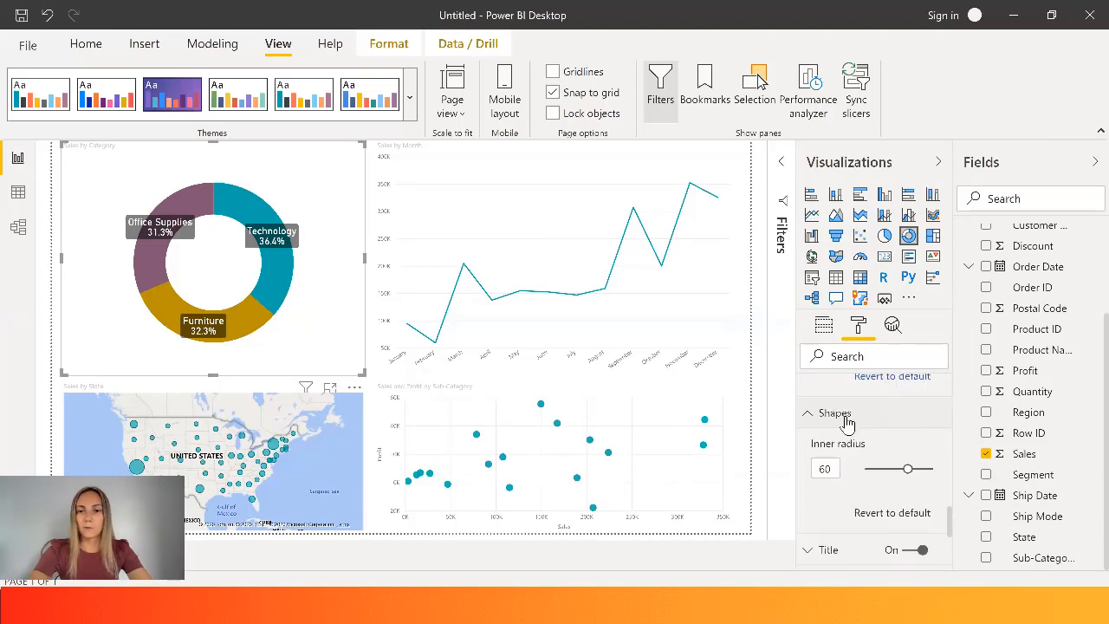
mouse_move(907, 468)
mouse_down()
mouse_move(886, 471)
mouse_move(921, 471)
mouse_up()
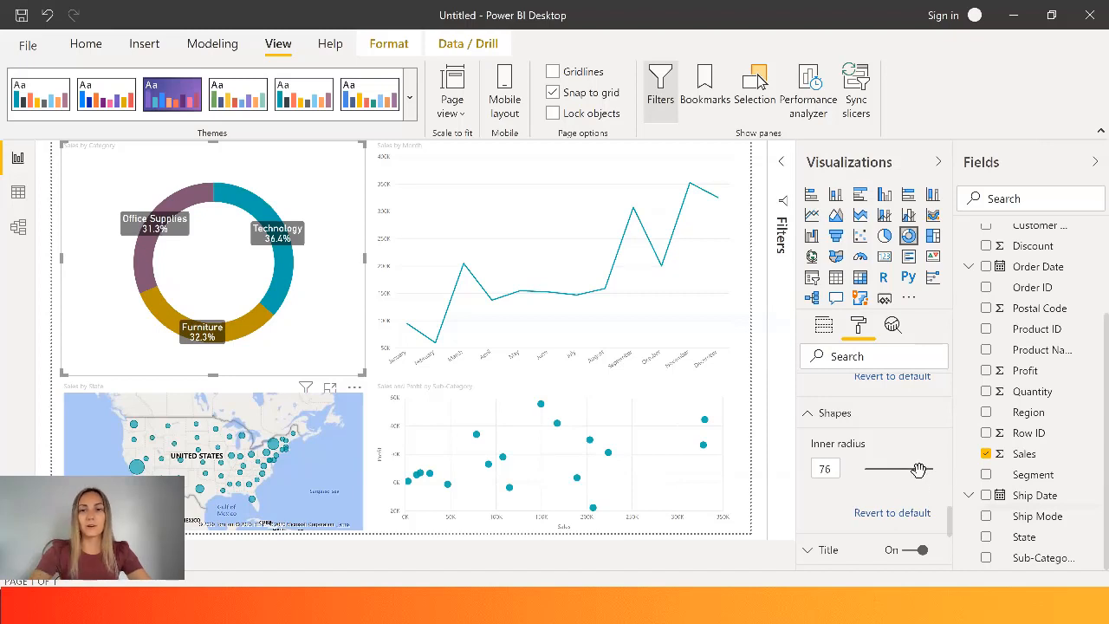
drag(919, 468, 907, 470)
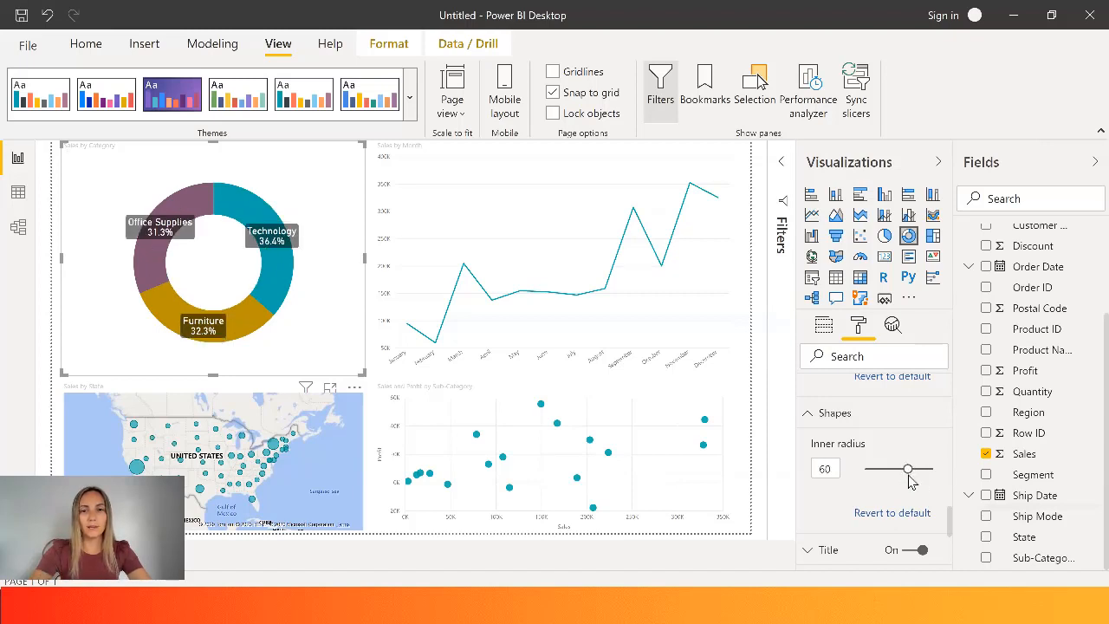
- Increase the text size of the donut chart's title to 20 pt
drag(953, 523, 955, 564)
click(841, 396)
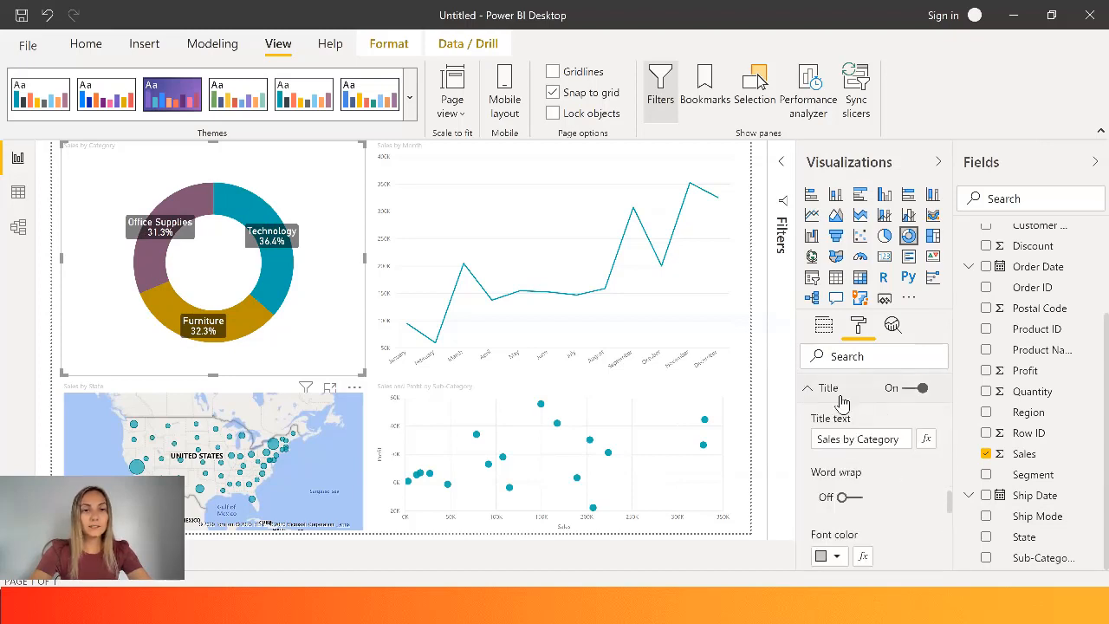
click(894, 442)
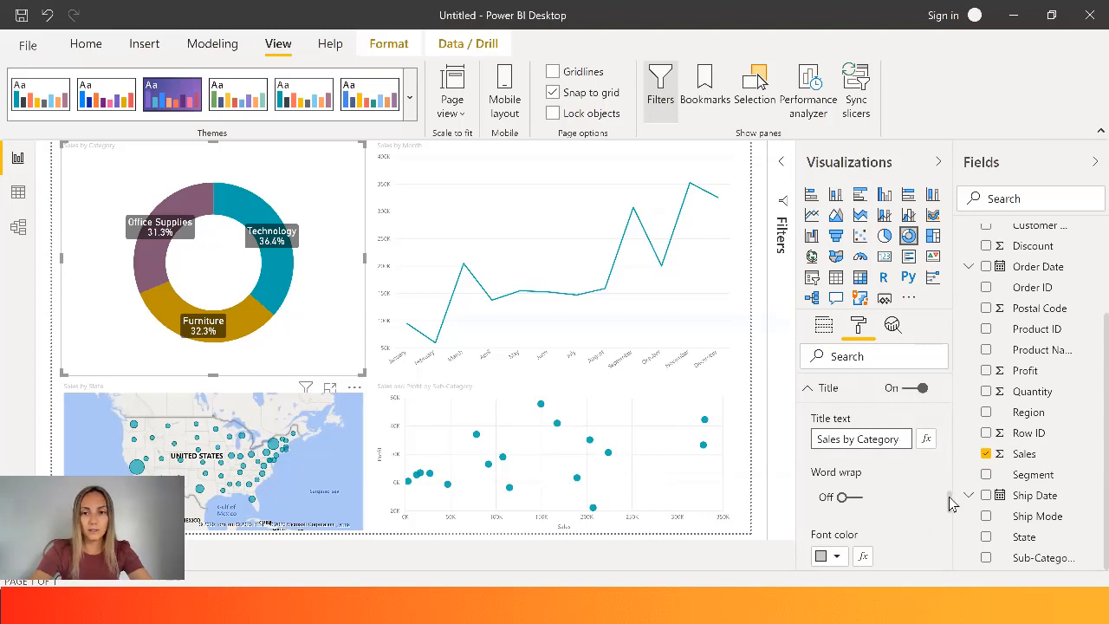
drag(951, 510, 952, 539)
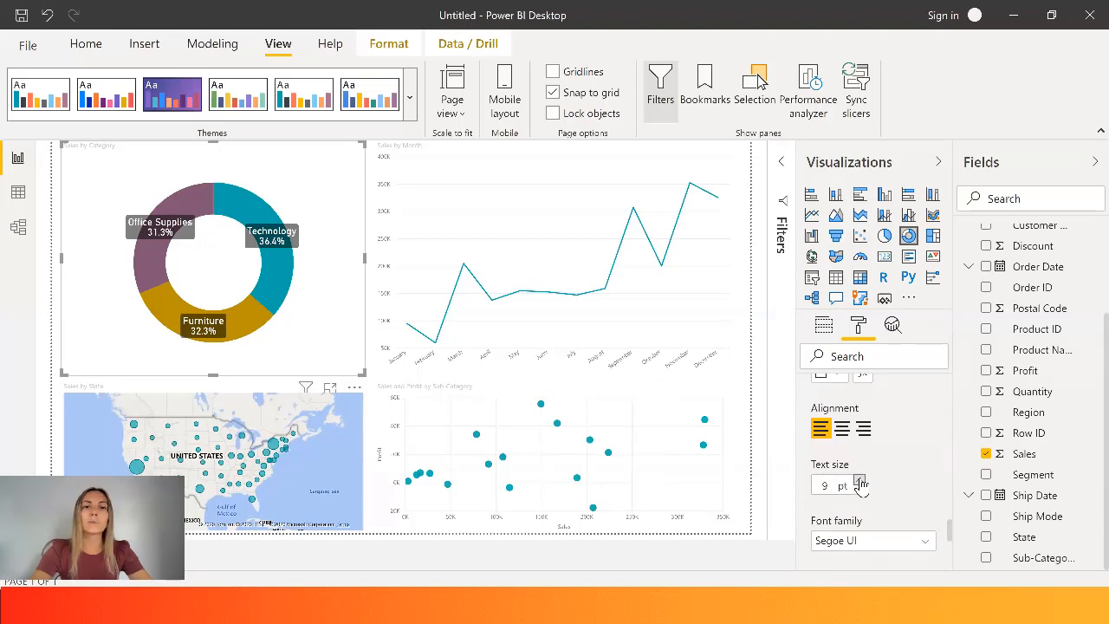
click(860, 481)
click(860, 482)
click(860, 482)
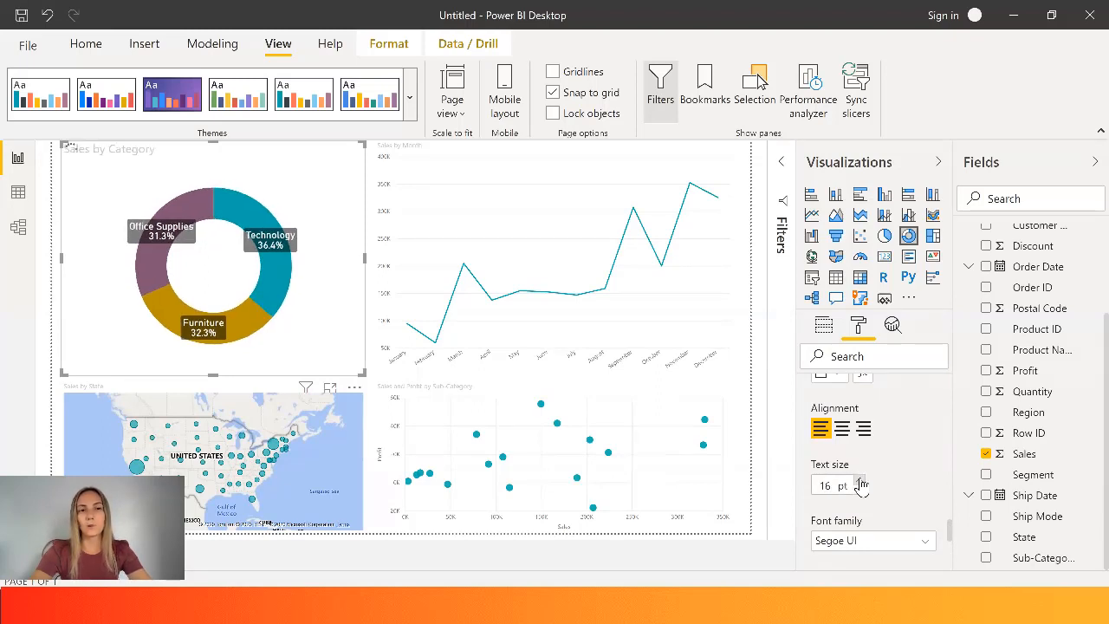
click(860, 482)
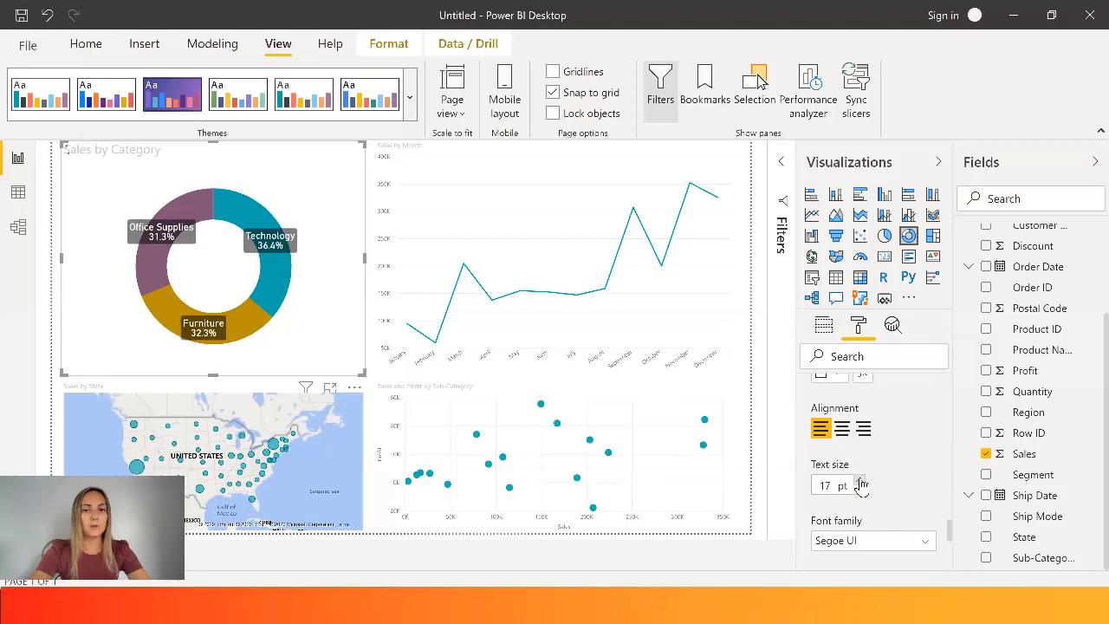
click(860, 482)
click(860, 482)
click(860, 482)
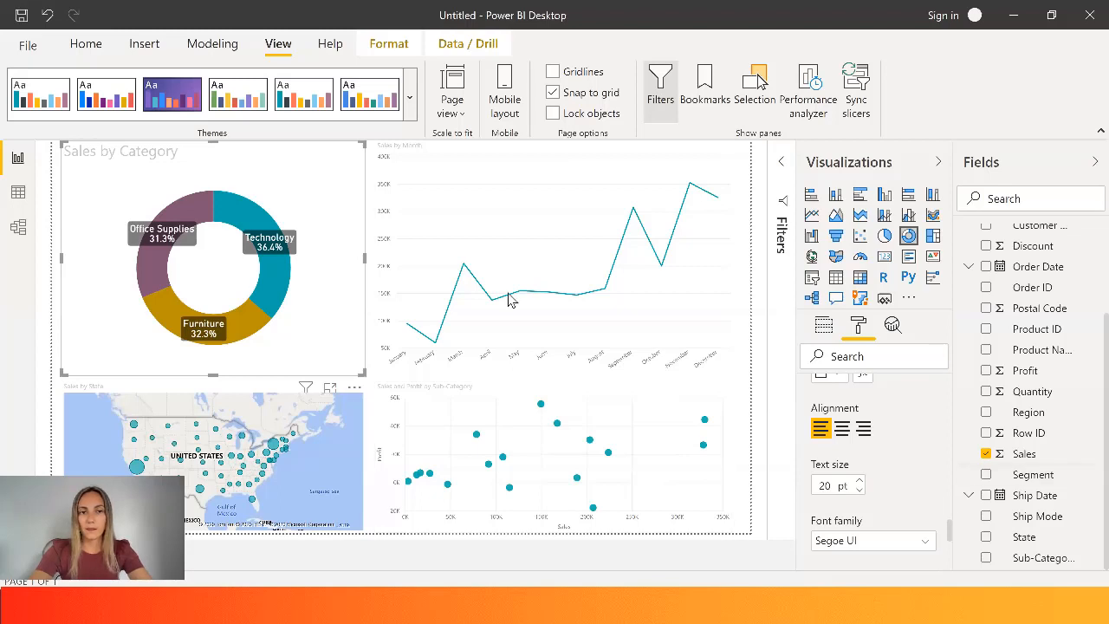
- Set the font color of the donut chart's title to black and center the title
scroll(951, 535, up, 3)
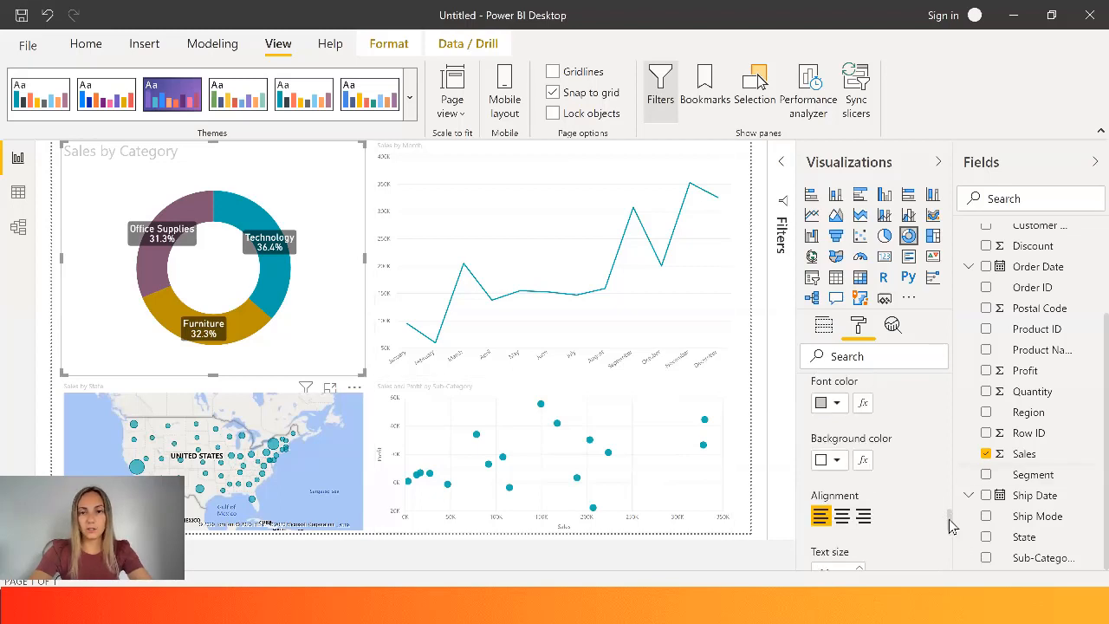
click(836, 411)
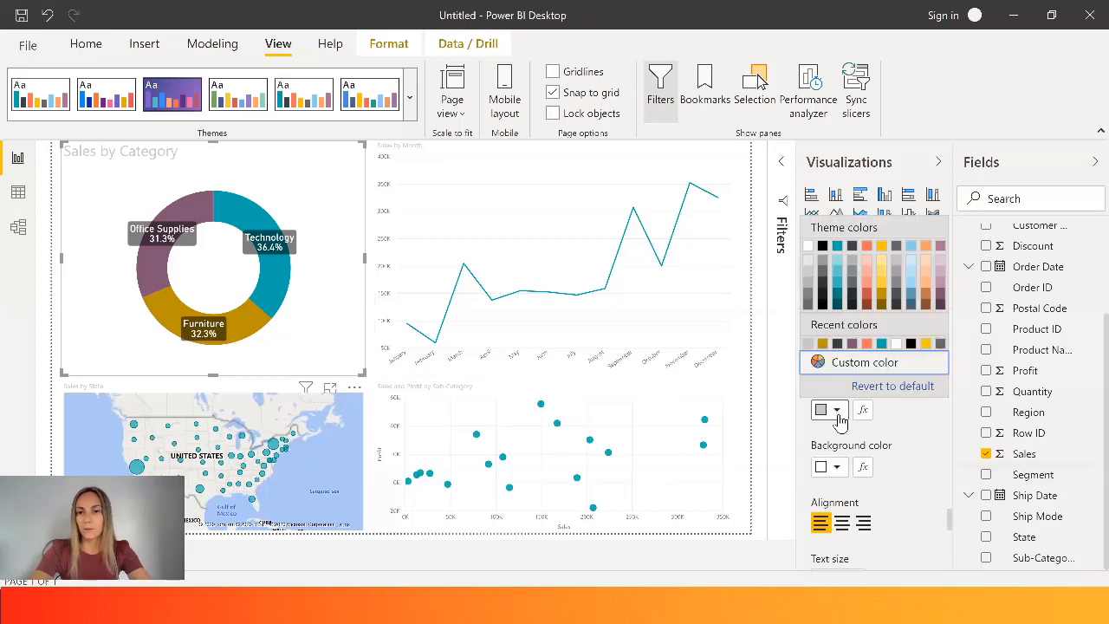
click(823, 248)
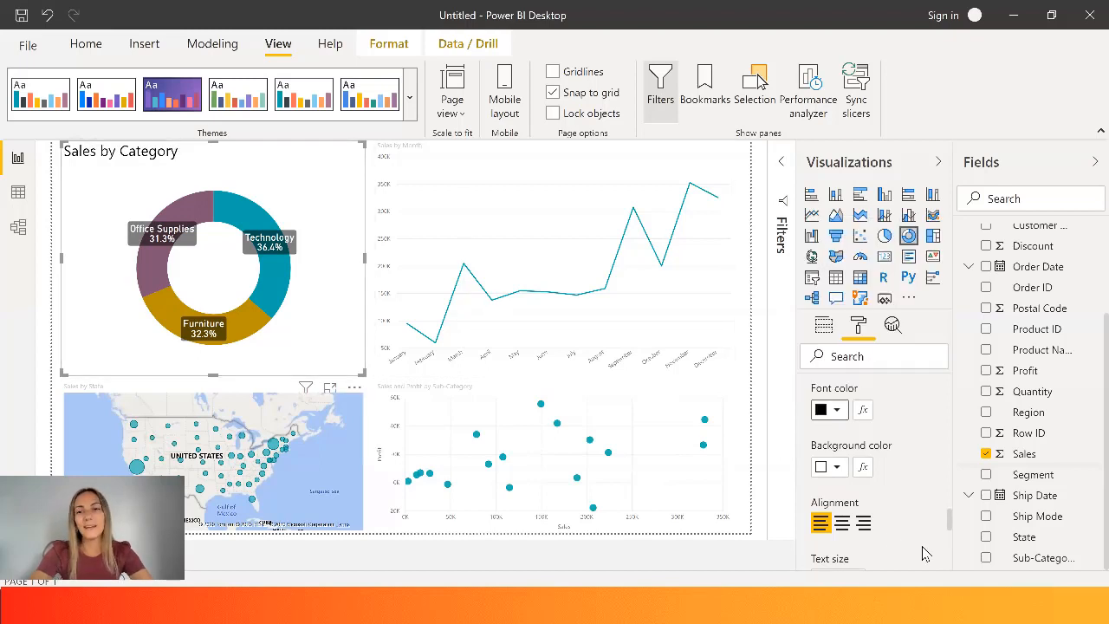
scroll(953, 524, down, 1)
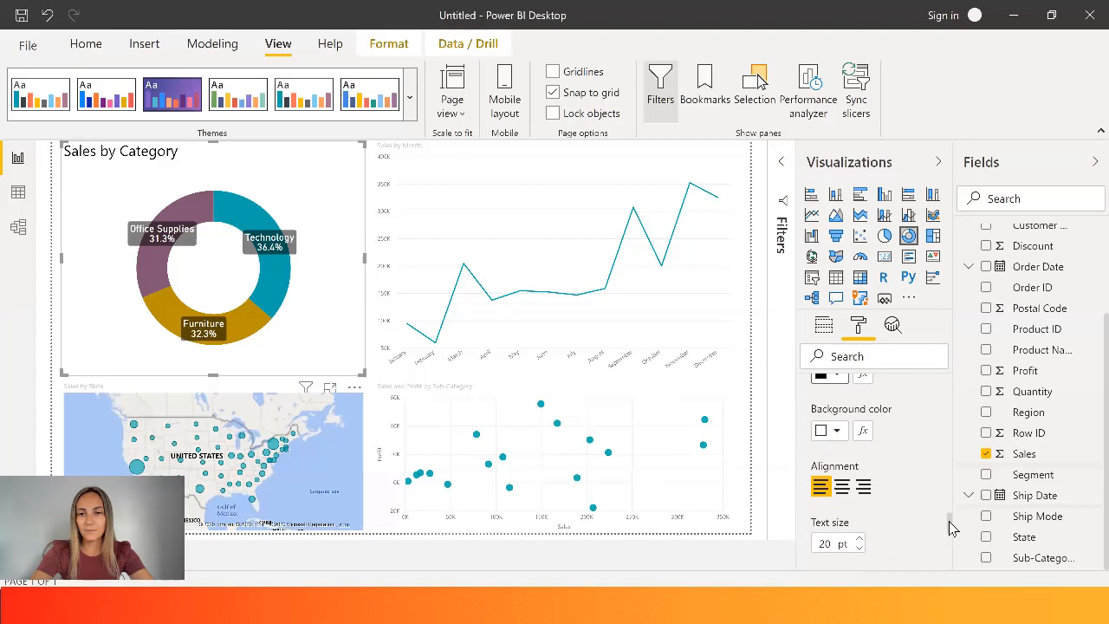
click(842, 491)
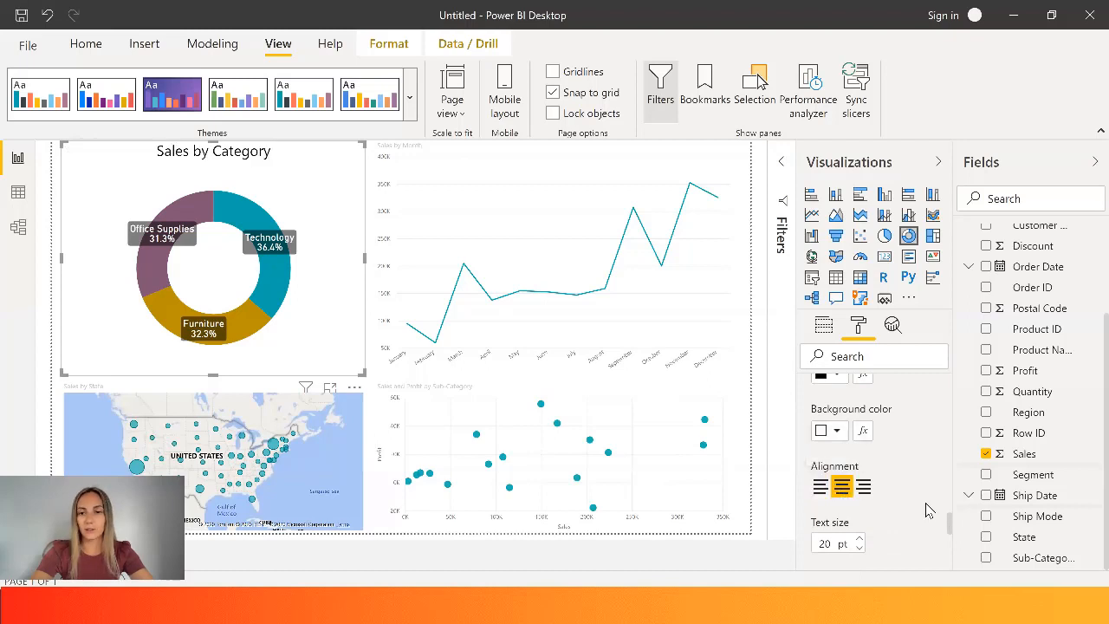
- Change the font family of the donut chart's title to Arial Black
scroll(952, 526, down, 4)
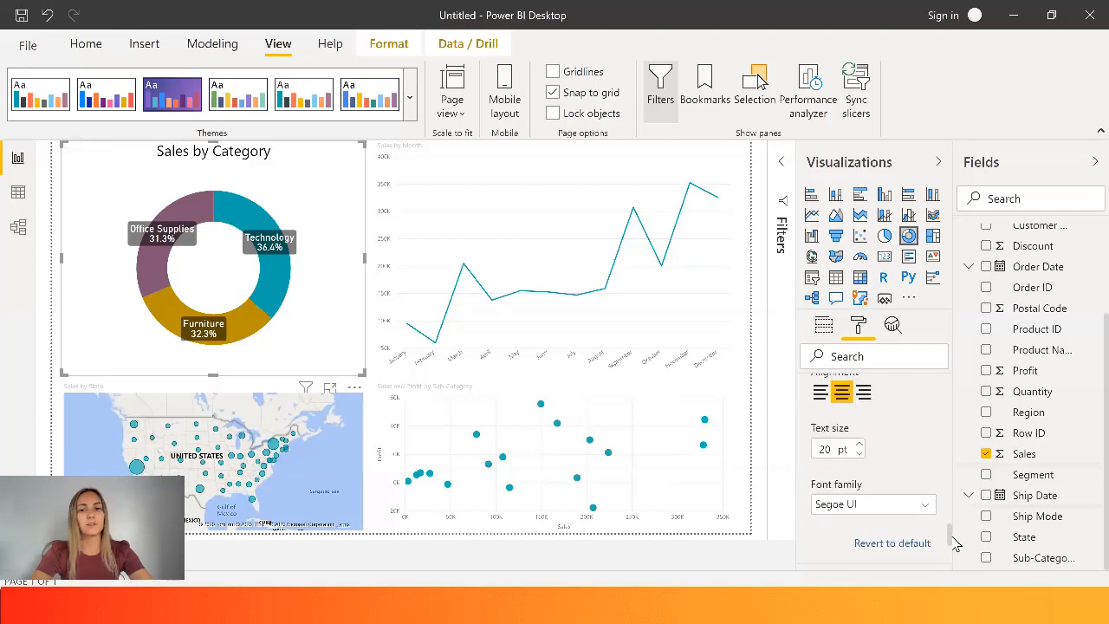
click(897, 443)
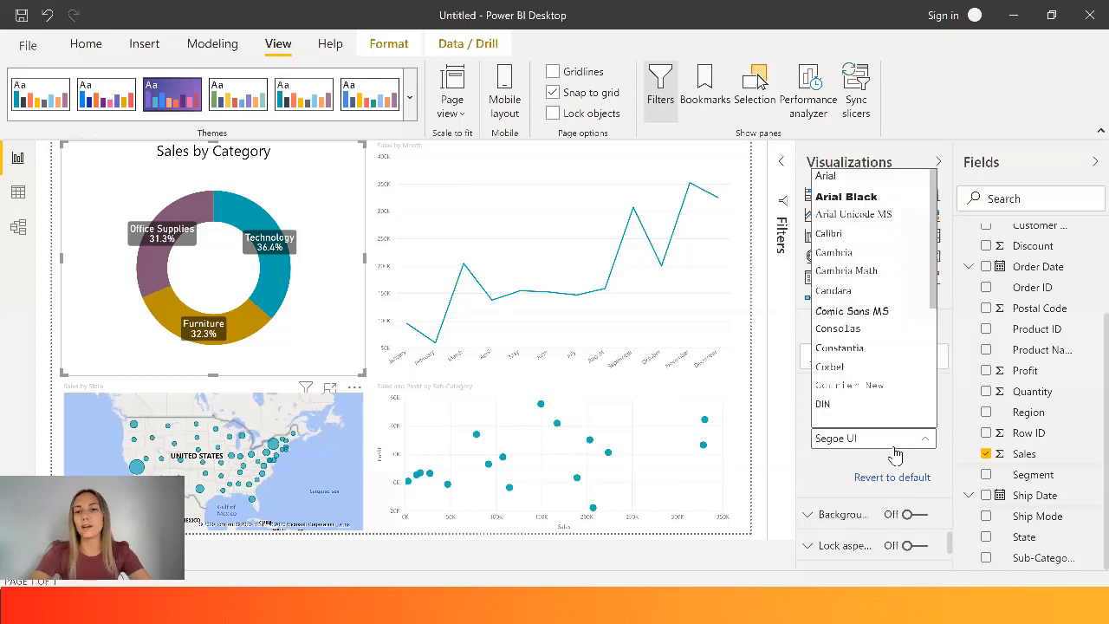
scroll(866, 373, down, 1)
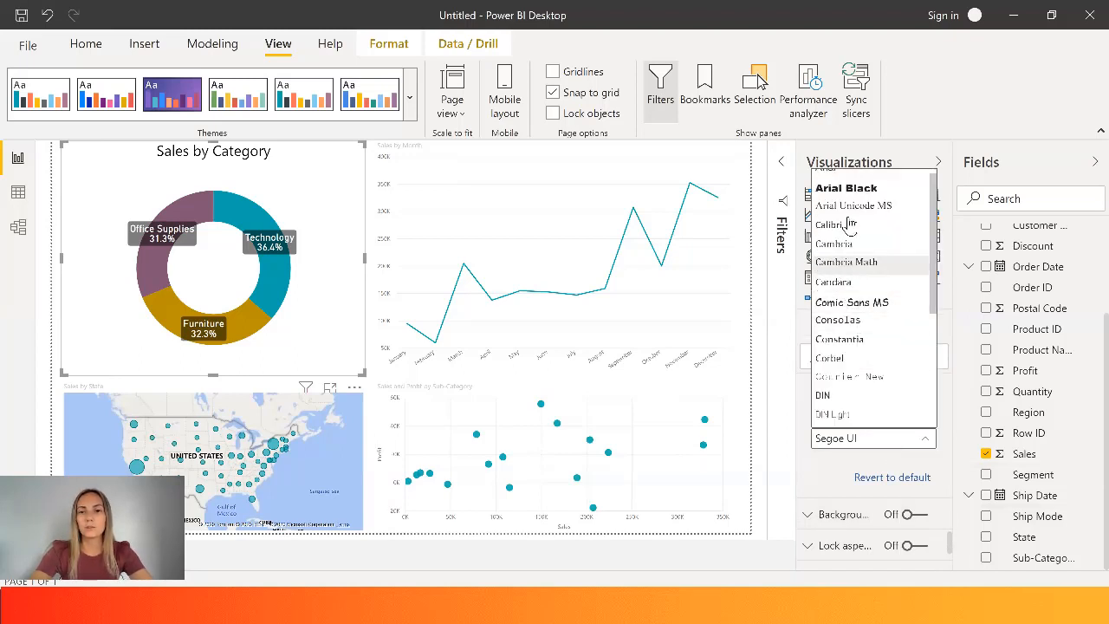
click(847, 189)
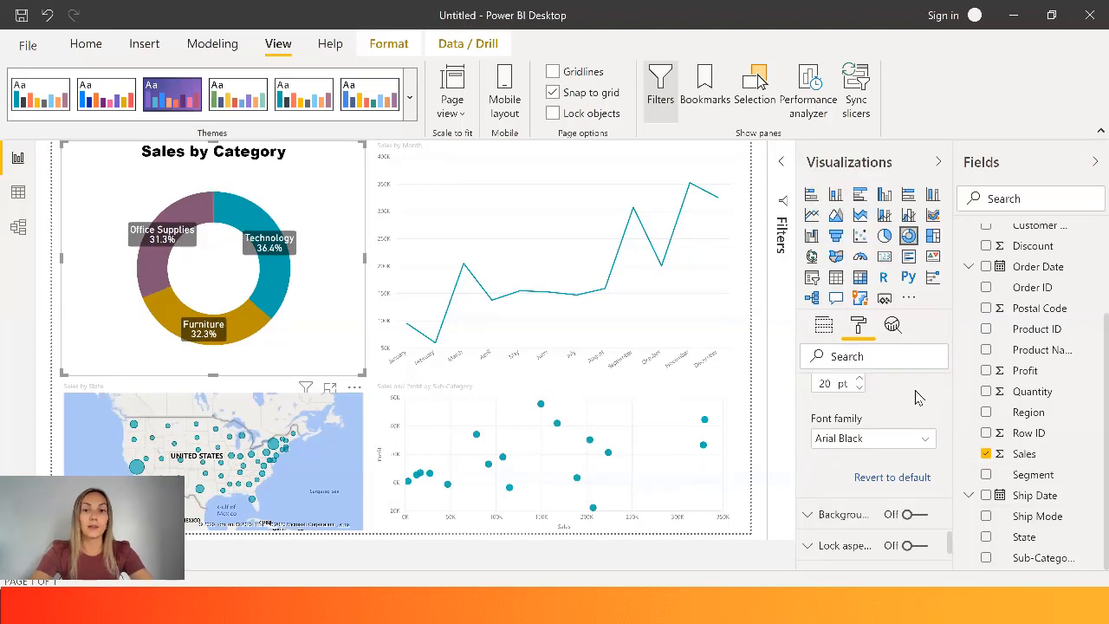
- Try a light yellow background behind the donut chart and turn the background off again
click(808, 514)
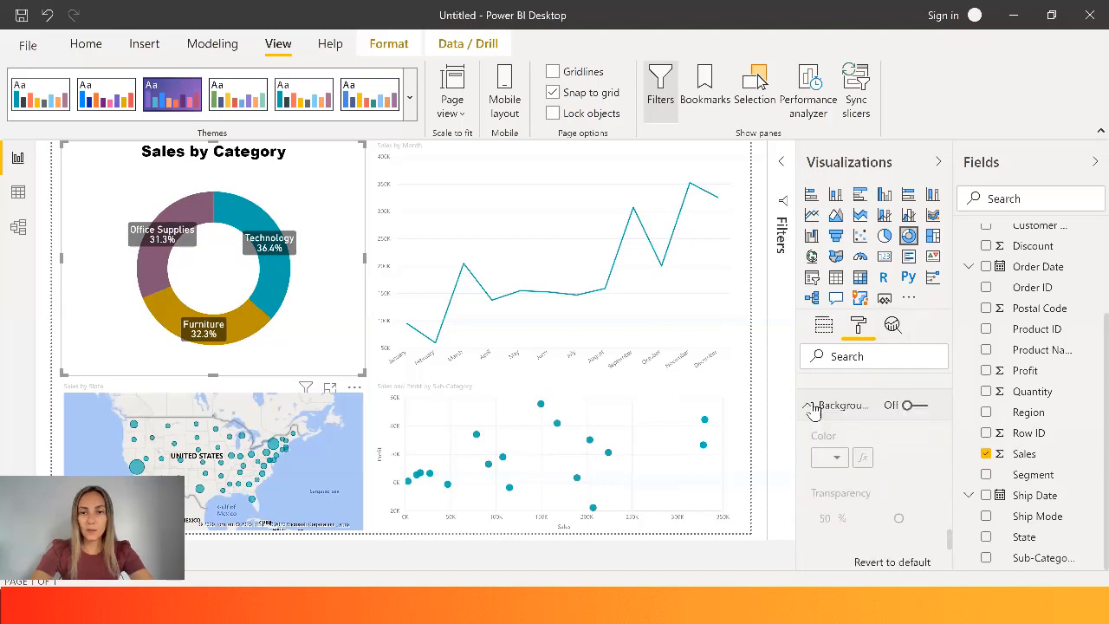
click(917, 413)
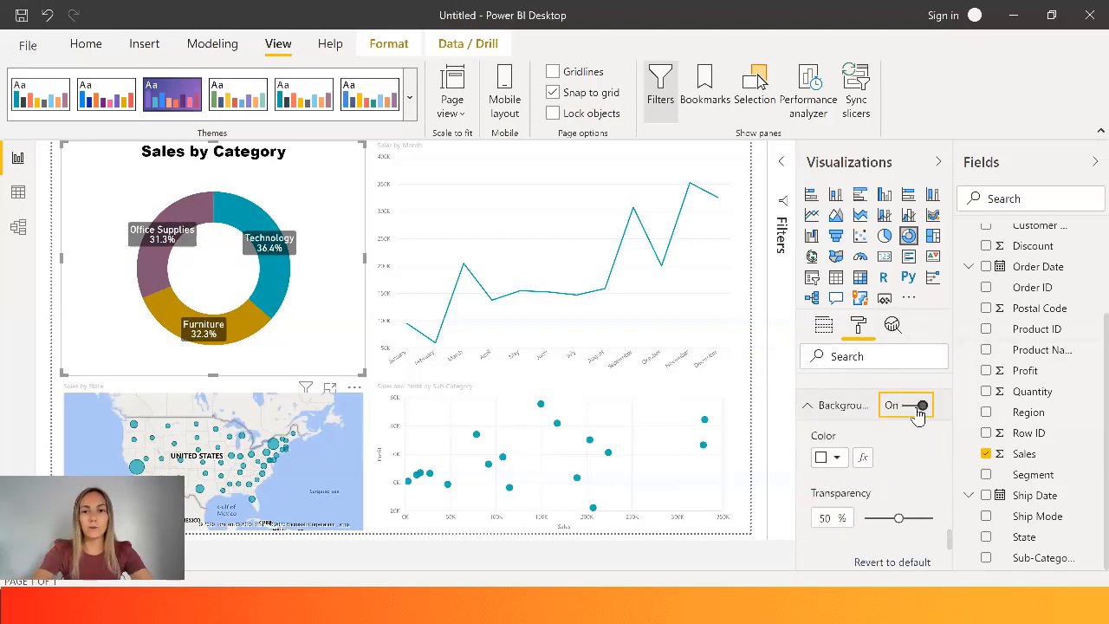
click(836, 457)
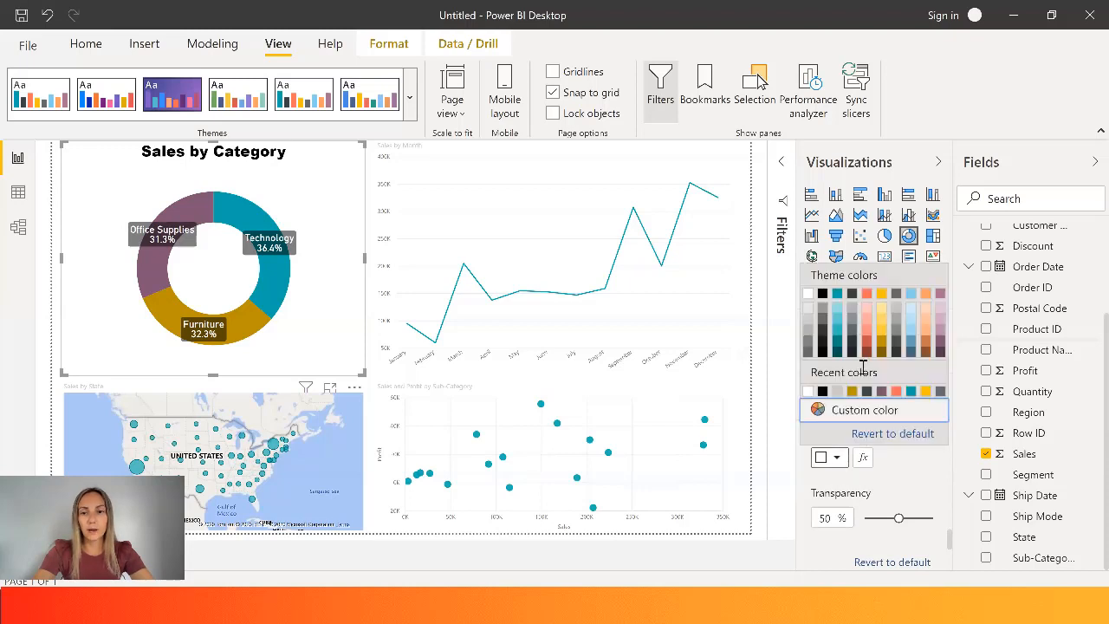
click(882, 308)
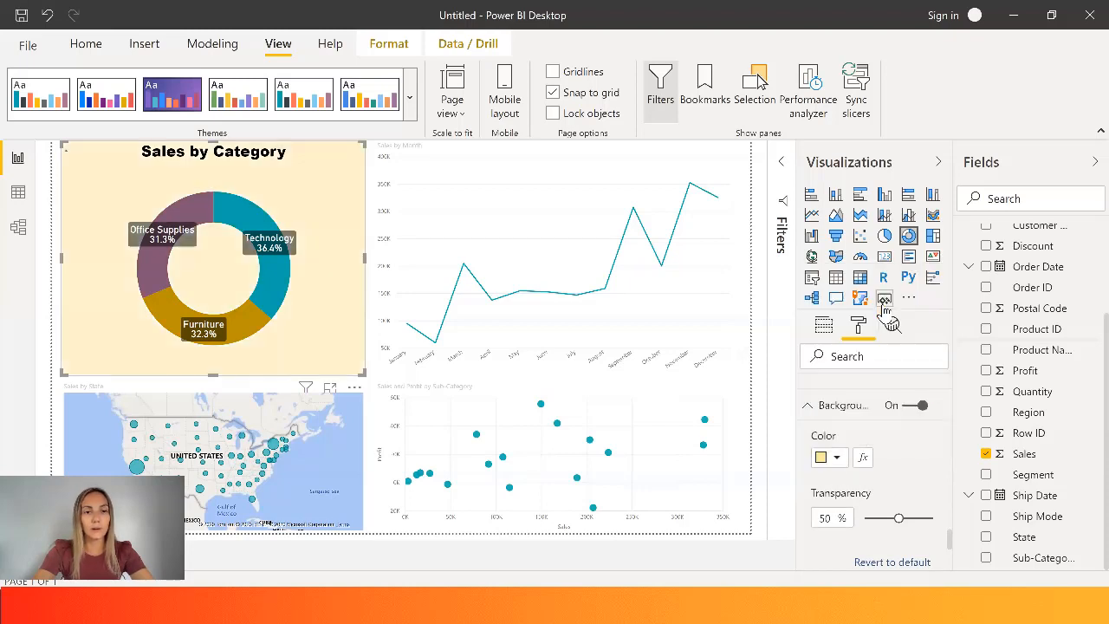
click(837, 458)
click(901, 500)
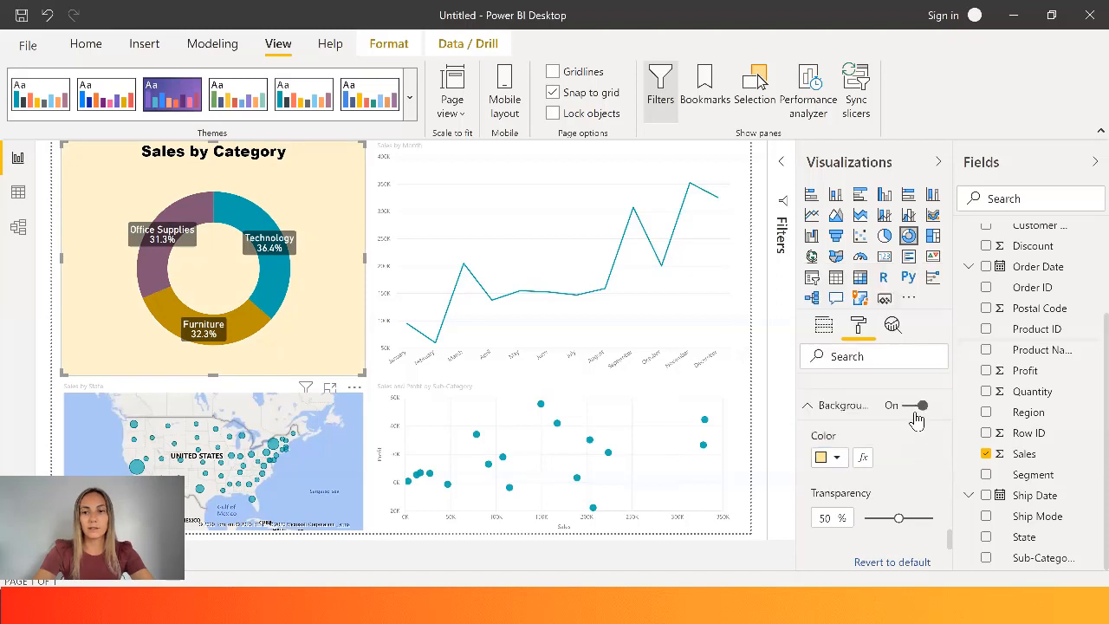
click(909, 405)
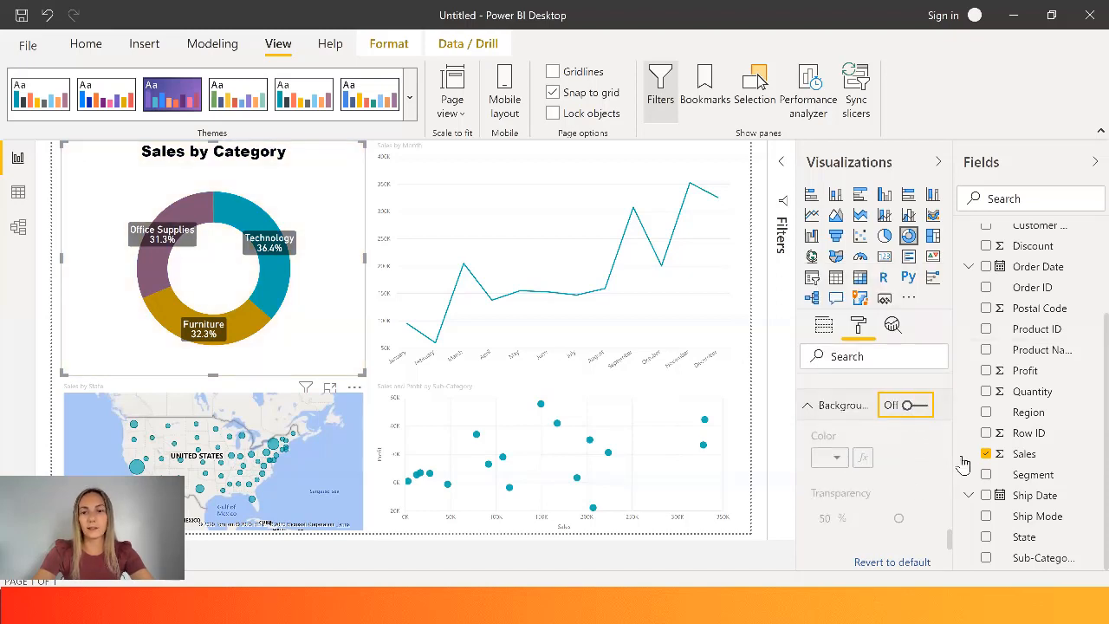
- Look through the donut chart's General settings and try a border around the chart, turning it off again
drag(954, 542, 951, 562)
click(833, 433)
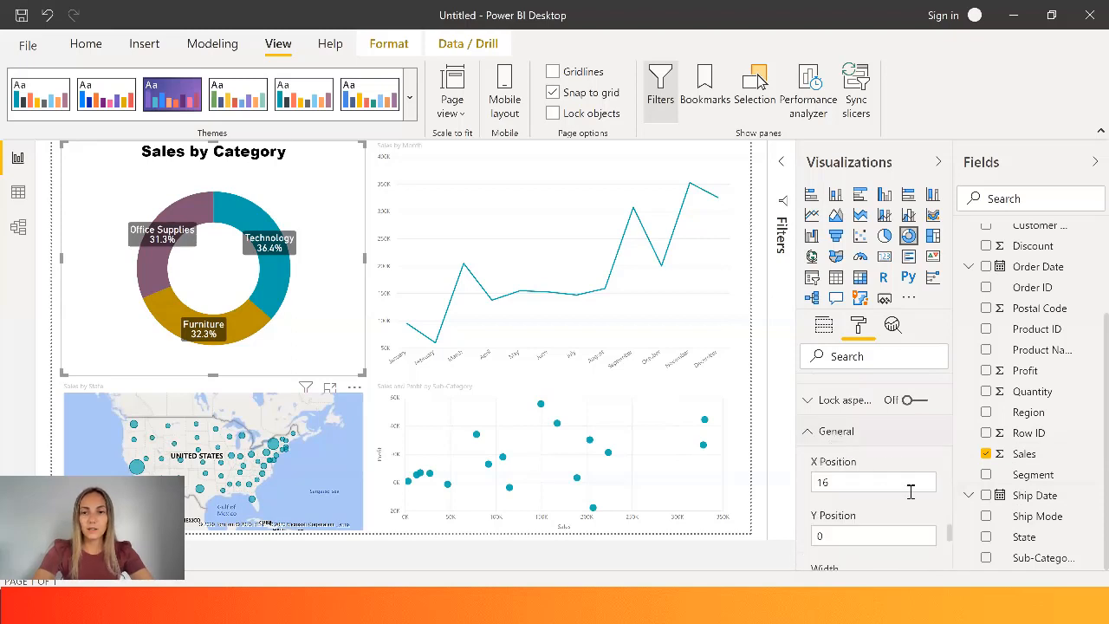
drag(951, 537, 953, 559)
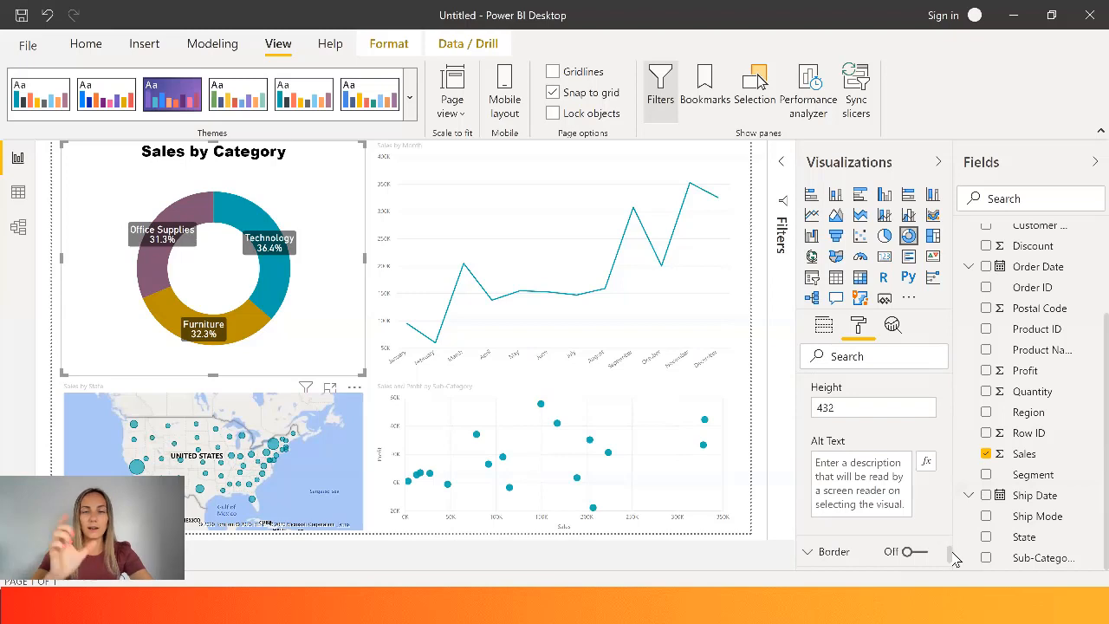
scroll(955, 559, down, 2)
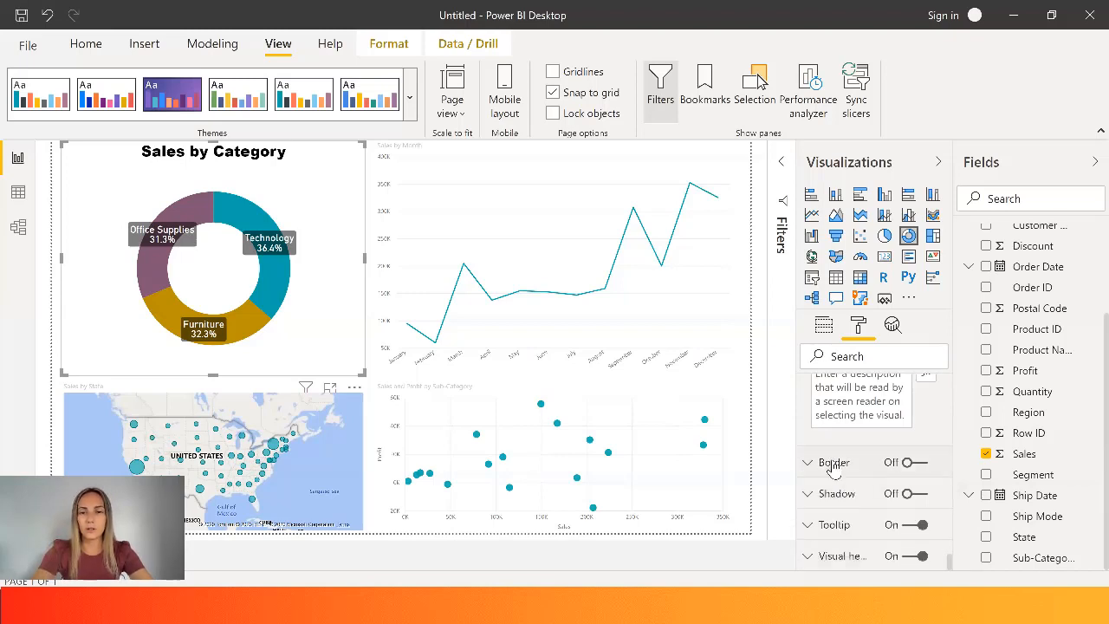
click(914, 463)
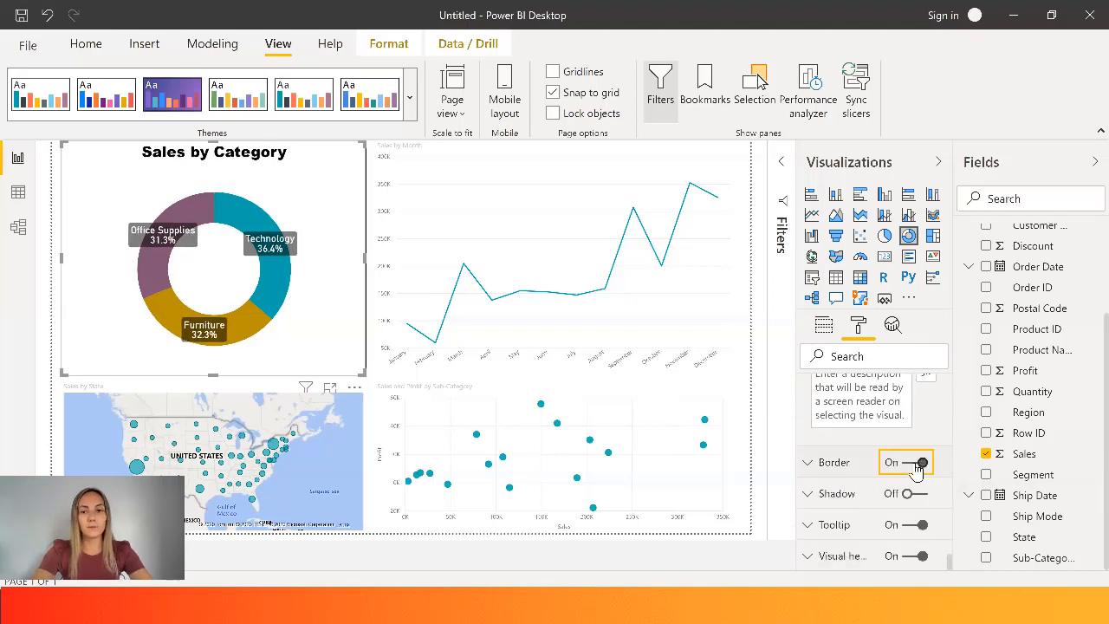
click(916, 465)
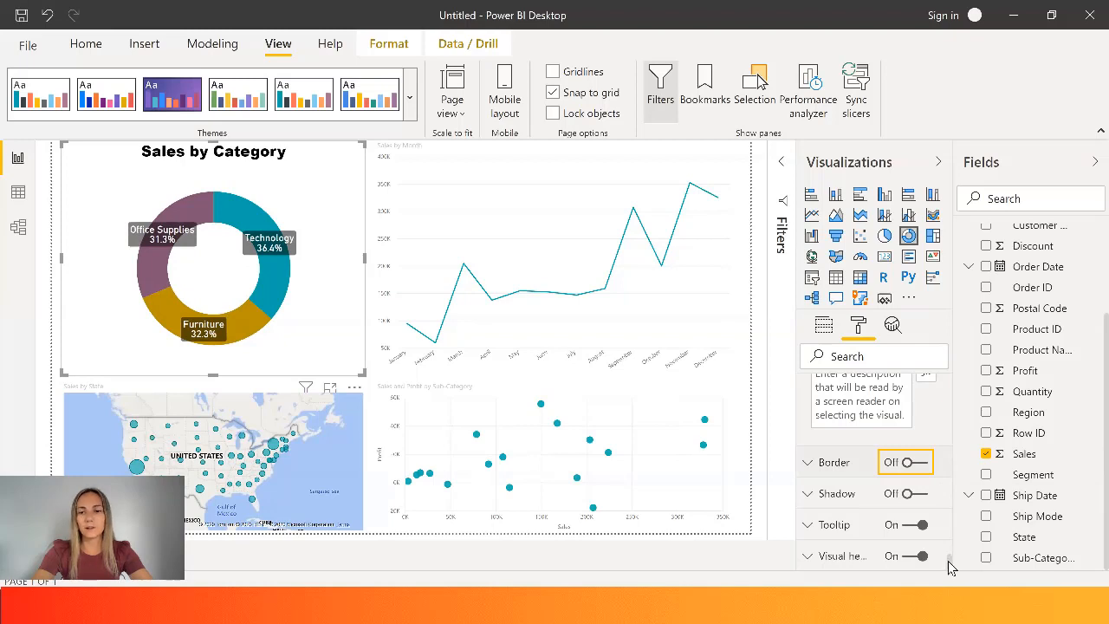
- Try a shadow on the donut chart and turn it off again
click(846, 494)
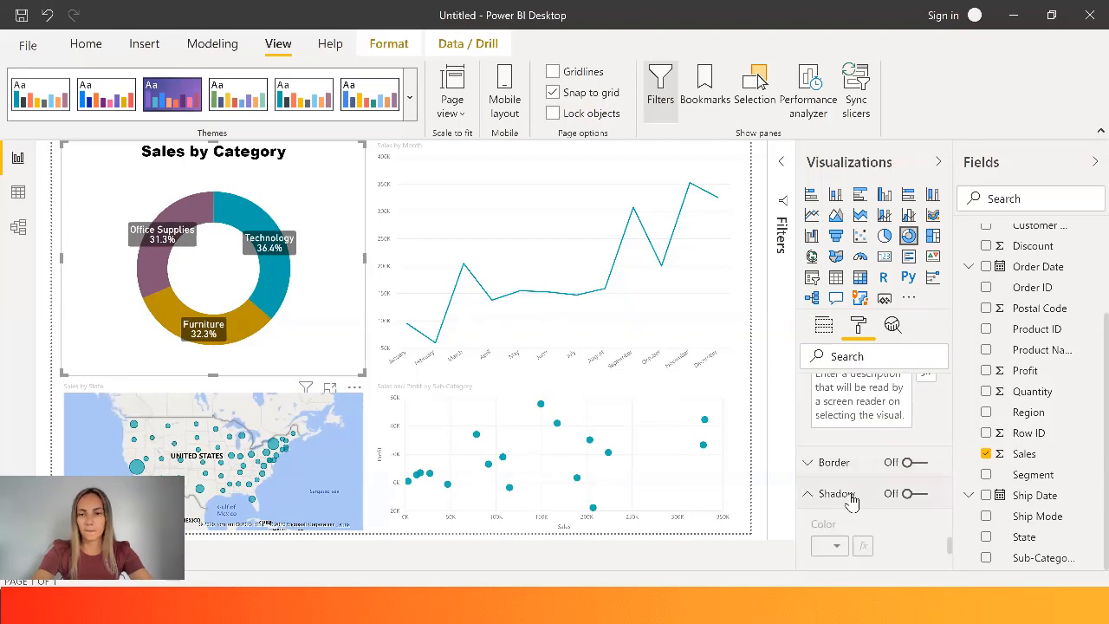
click(913, 494)
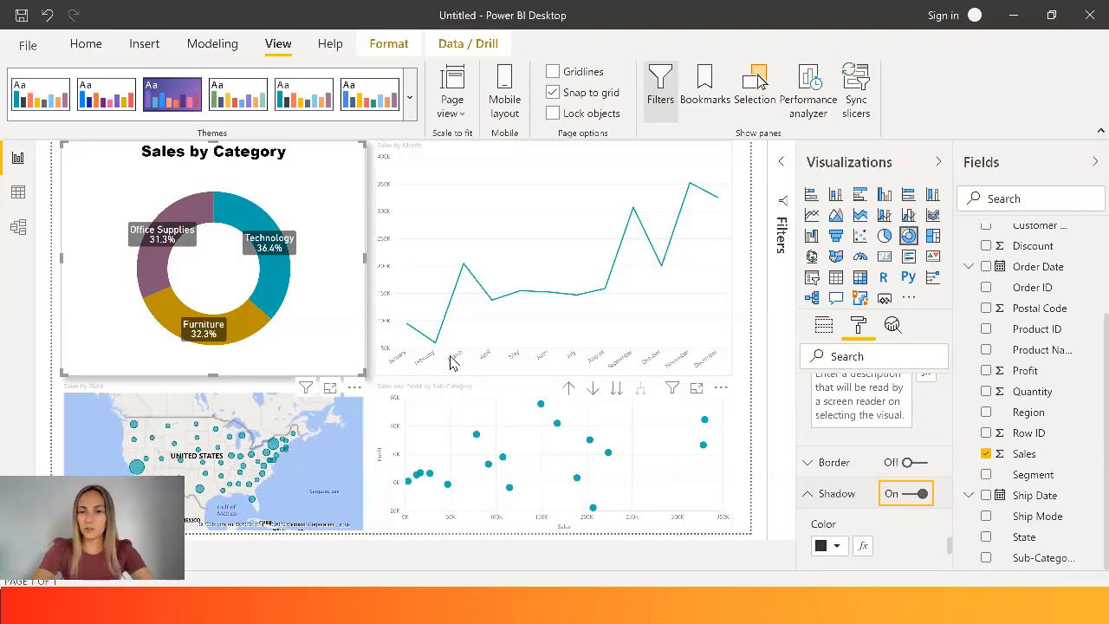
click(917, 493)
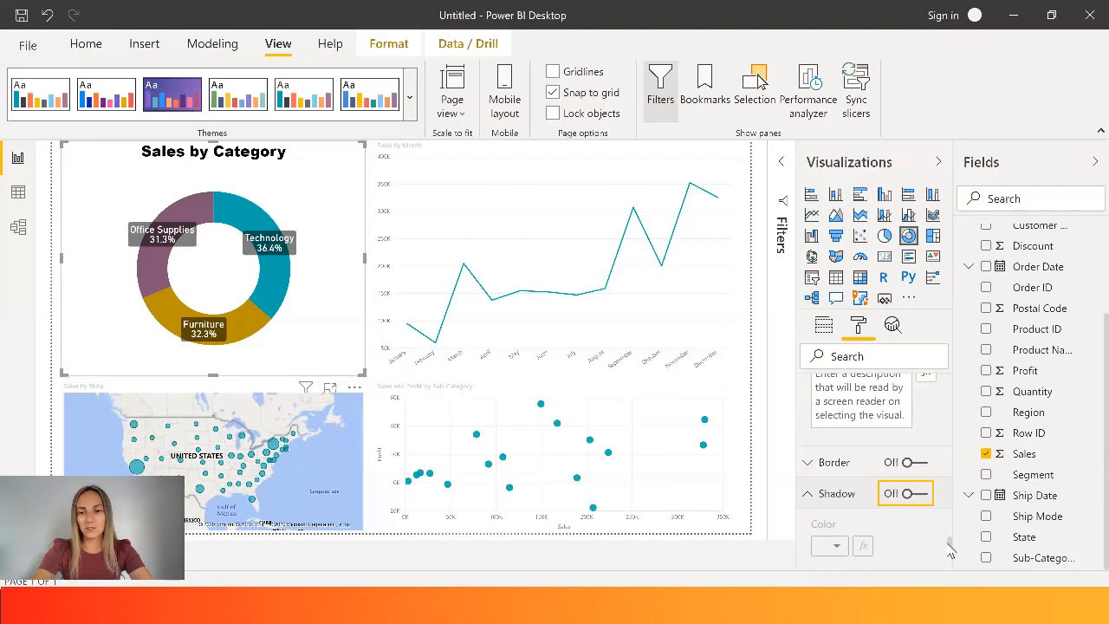
- Change the background color of the donut chart's tooltip to dark teal, #015c55 (Theme color 1, 50% darker)
drag(949, 549, 952, 562)
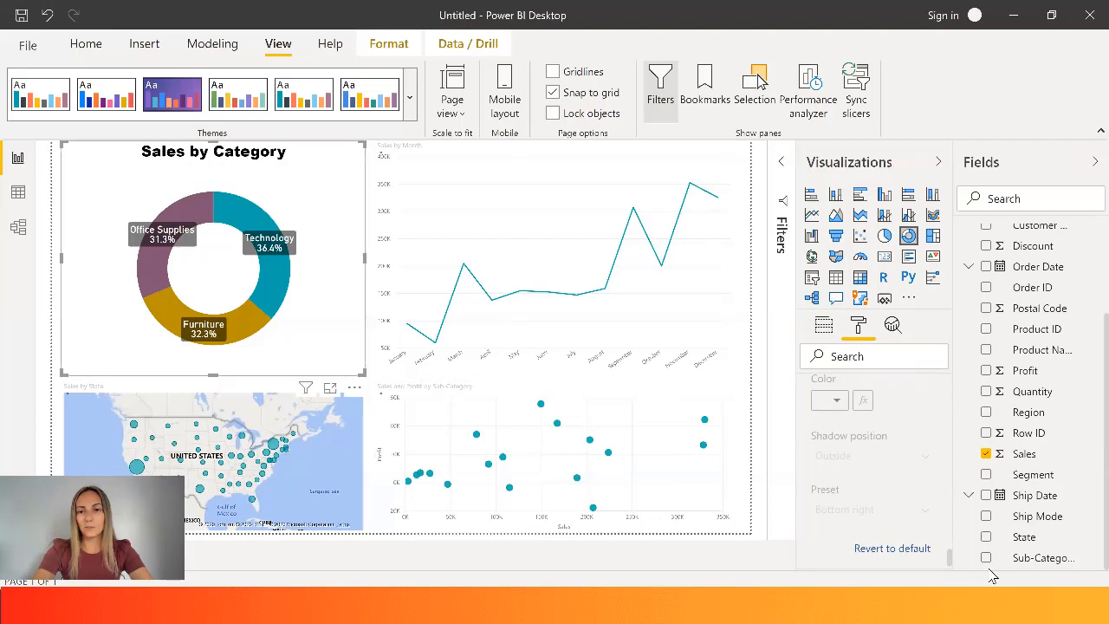
mouse_move(949, 557)
mouse_down()
mouse_move(953, 522)
mouse_move(953, 572)
mouse_up()
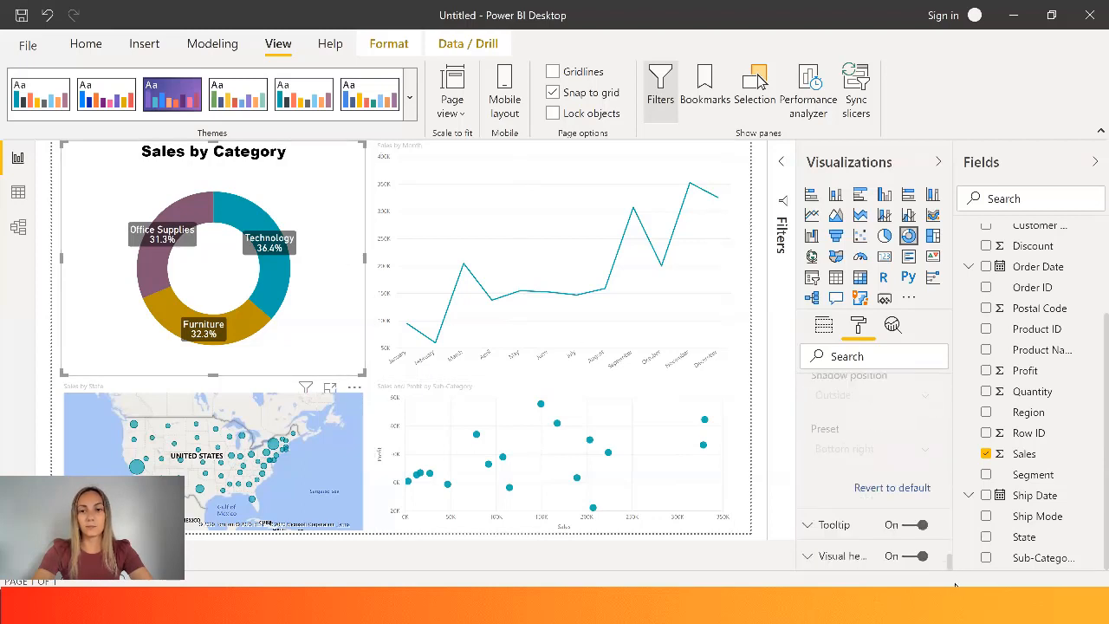
click(828, 538)
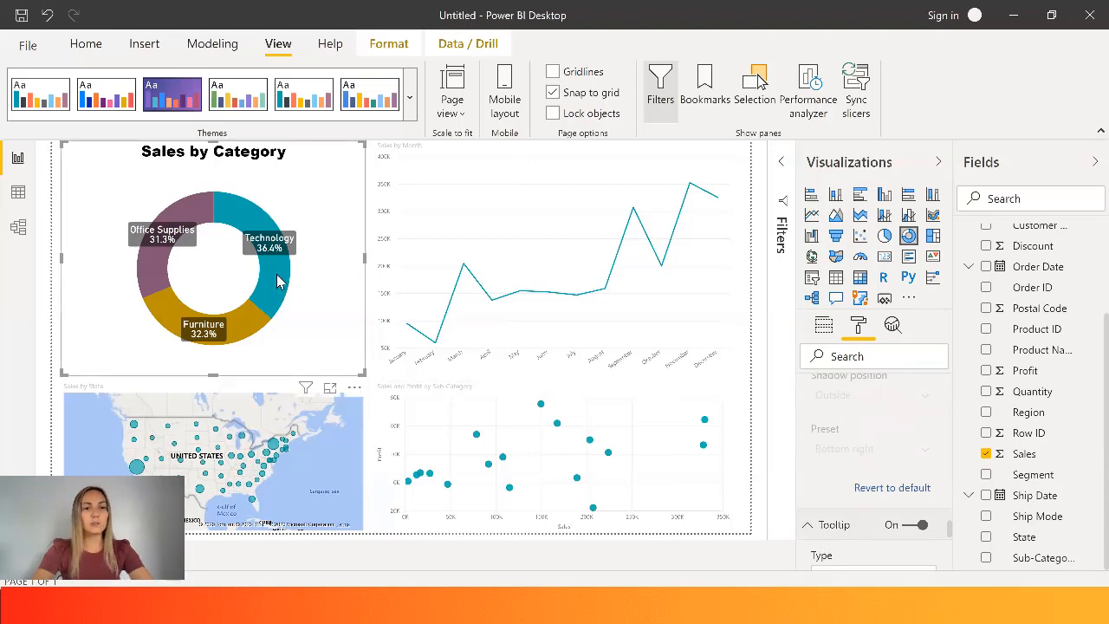
mouse_move(277, 277)
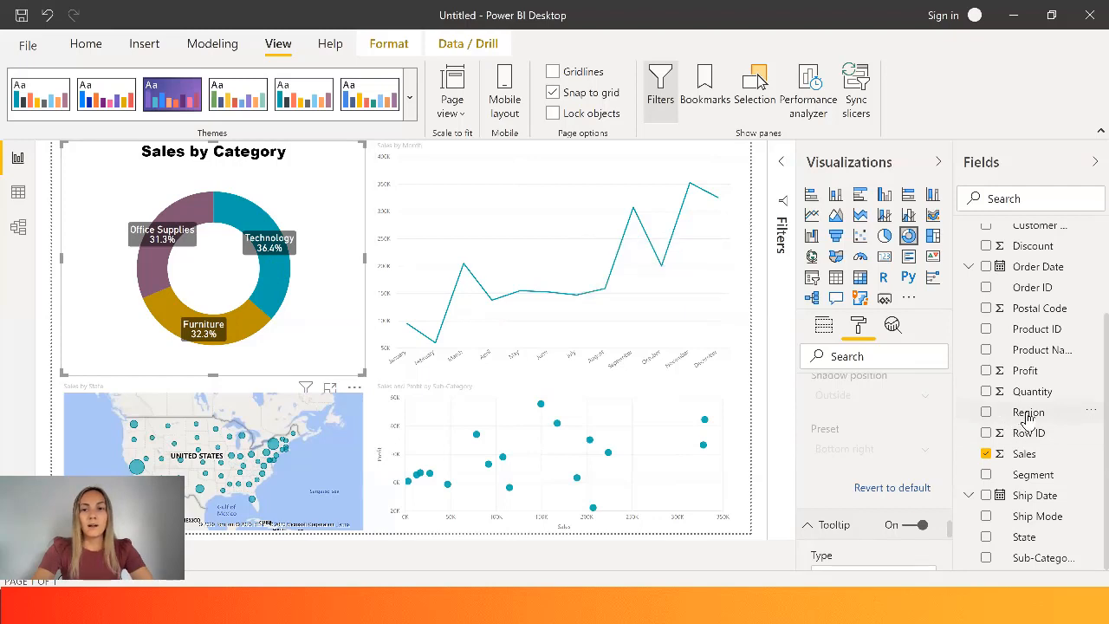
drag(953, 531, 953, 555)
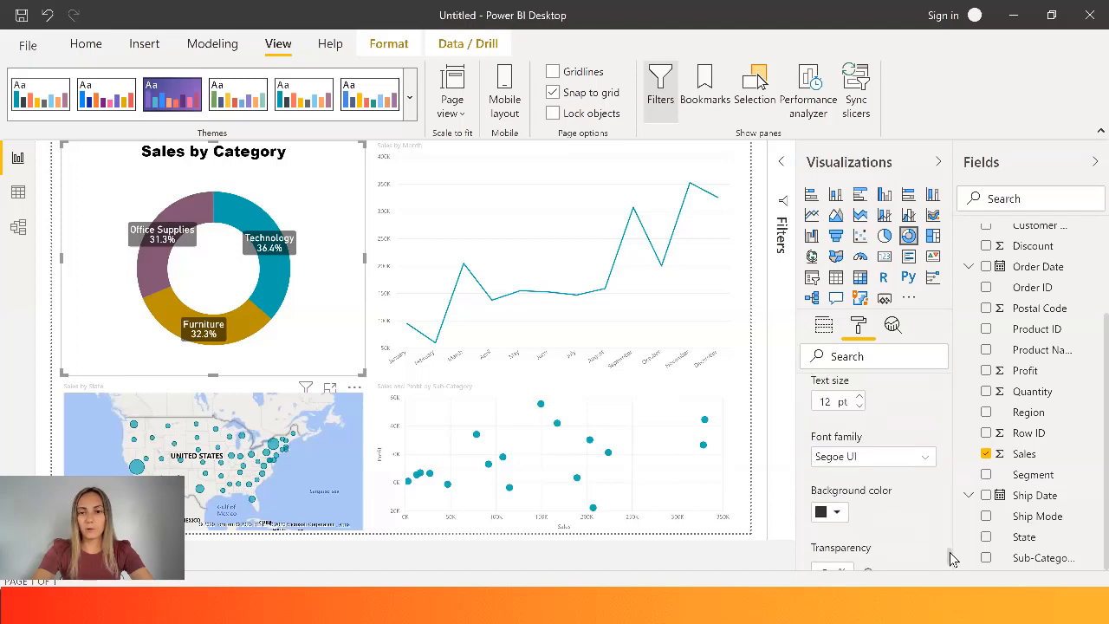
click(838, 512)
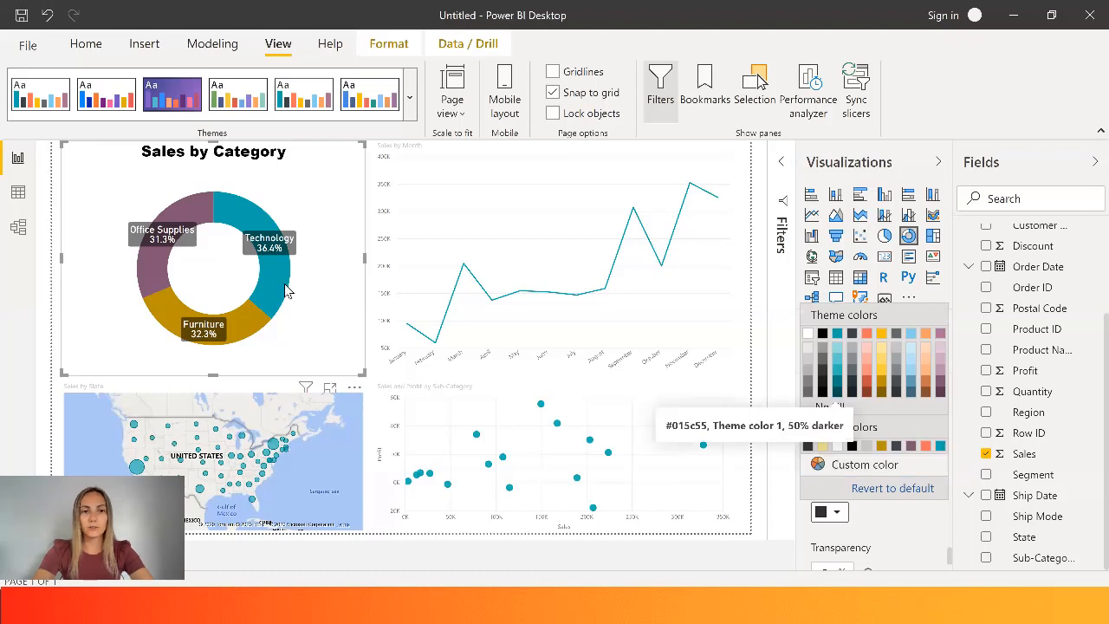
mouse_move(280, 283)
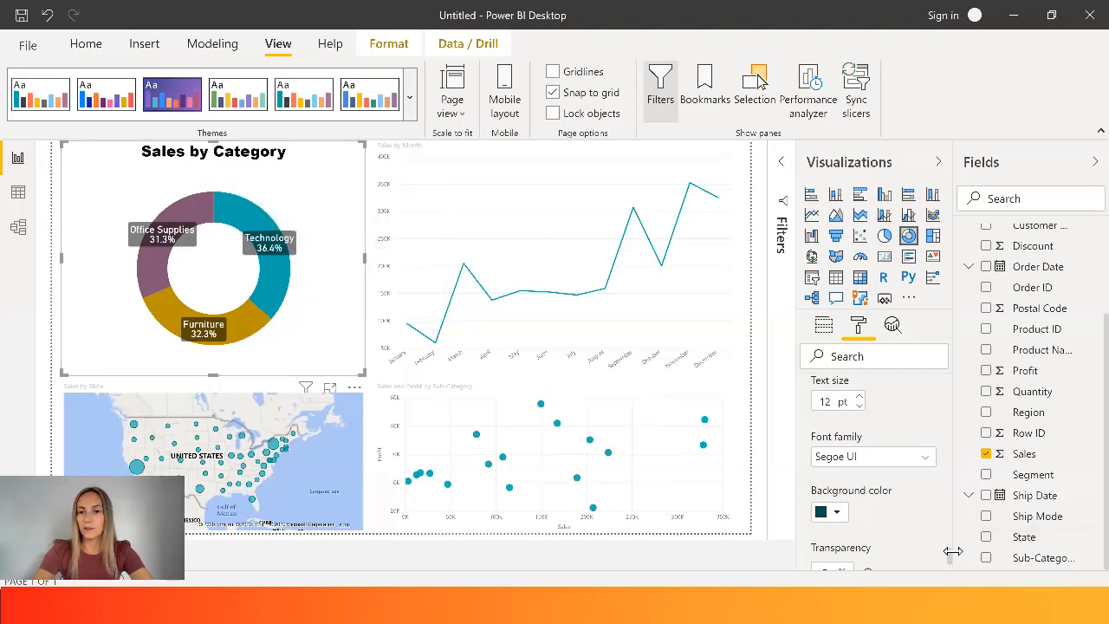
- Set the transparency of the donut chart's tooltip background to 20%
scroll(953, 557, down, 2)
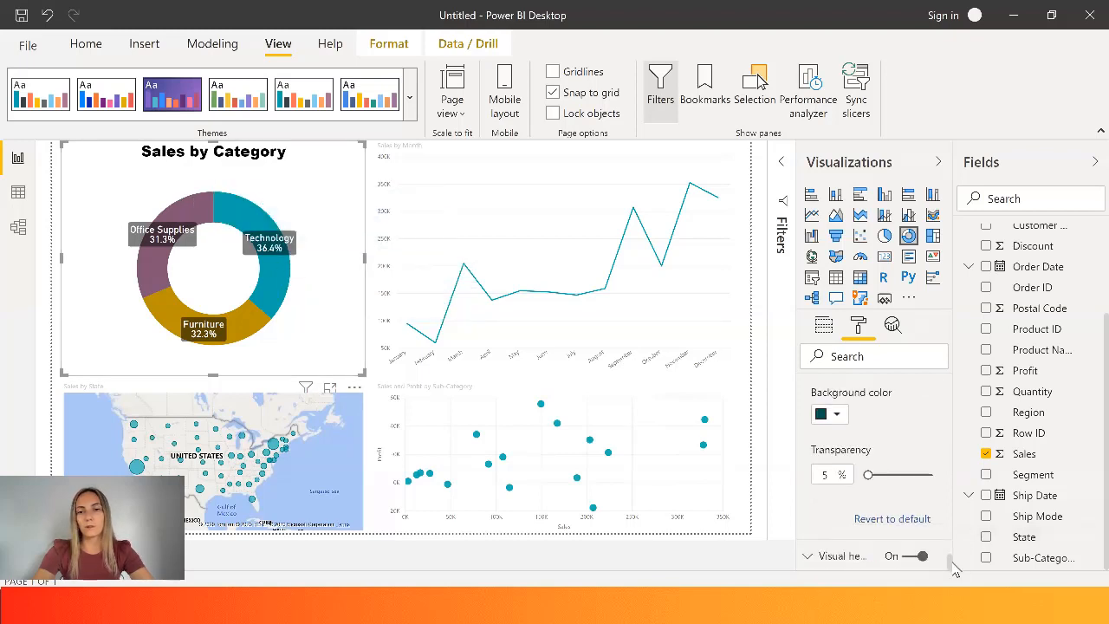
drag(868, 475, 878, 474)
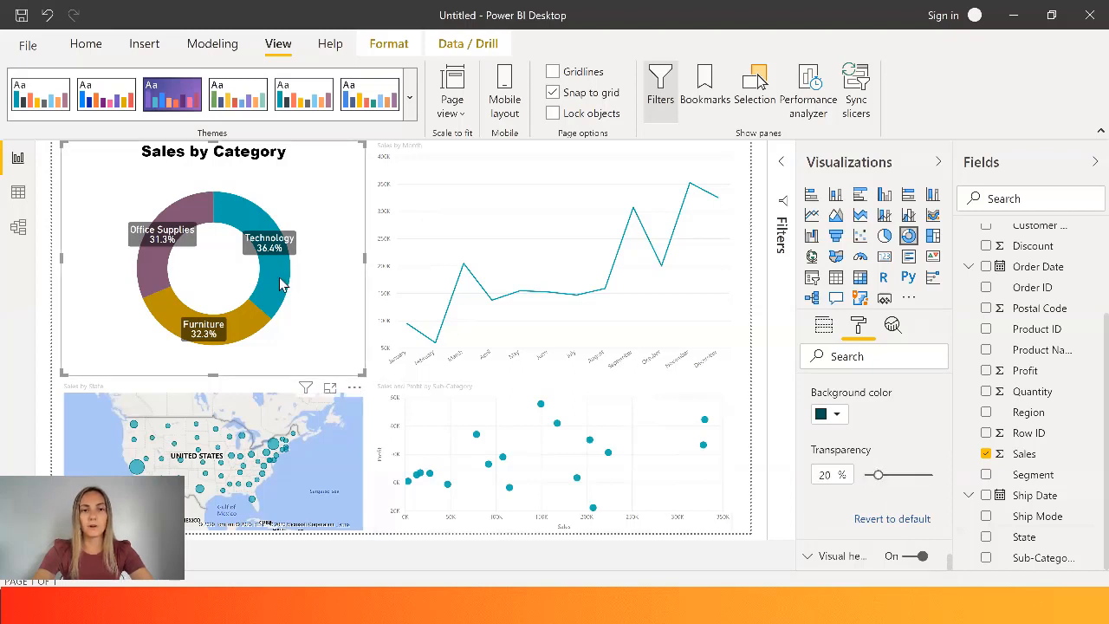
mouse_move(281, 284)
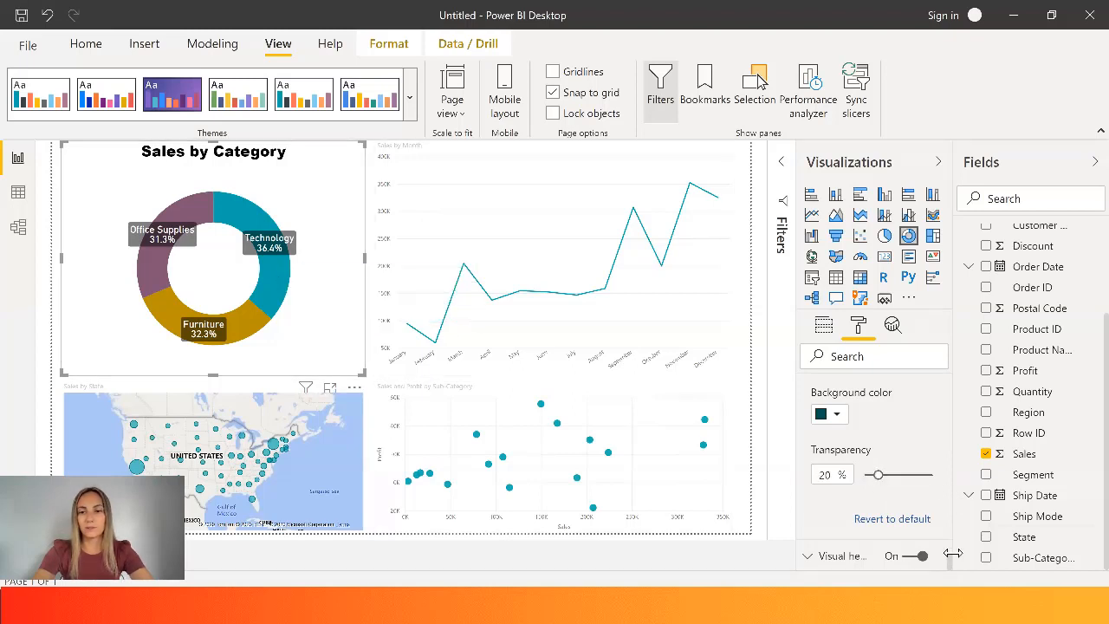
- Look at the donut chart's visual header settings and try reverting its detail labels to default
click(827, 558)
drag(951, 518, 953, 409)
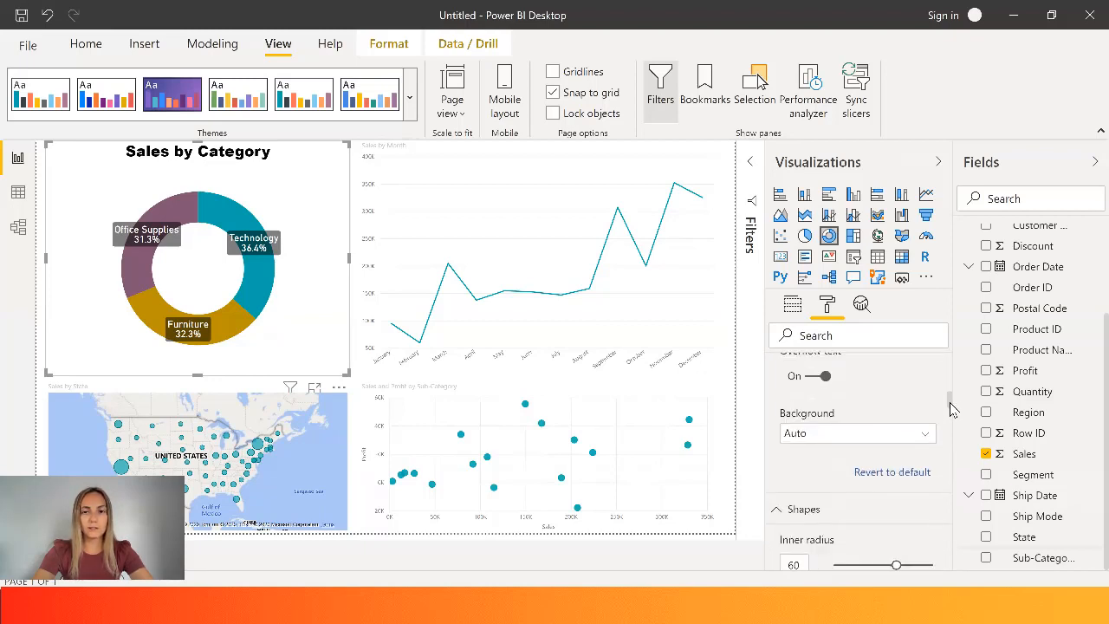
click(904, 475)
scroll(904, 475, down, 2)
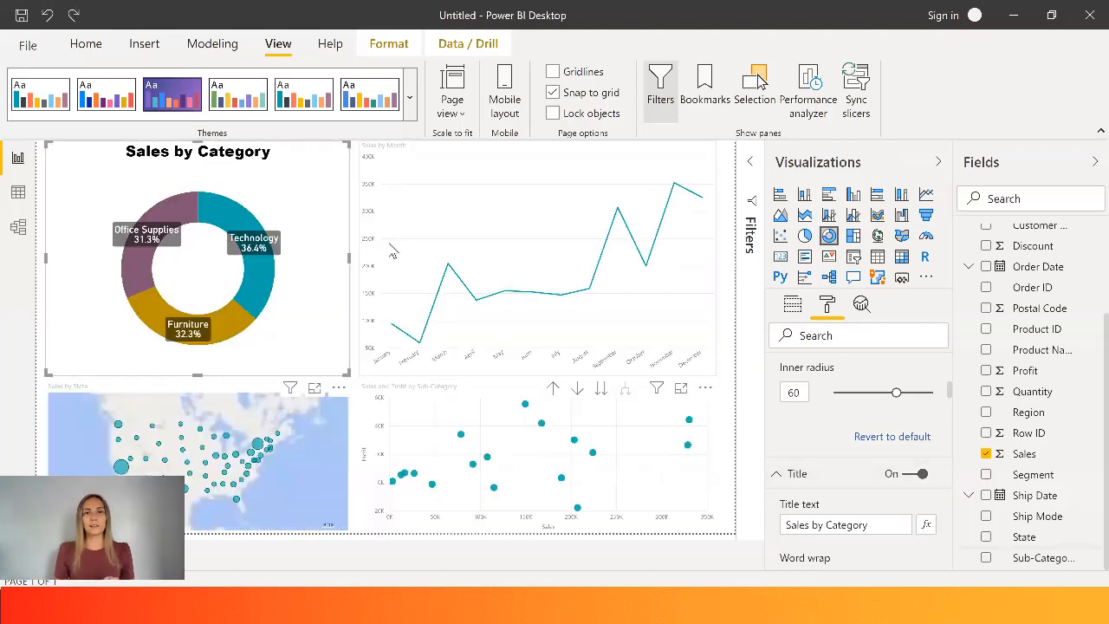
- Select the Sales by Month line chart and change its title's font color to black
mouse_move(393, 253)
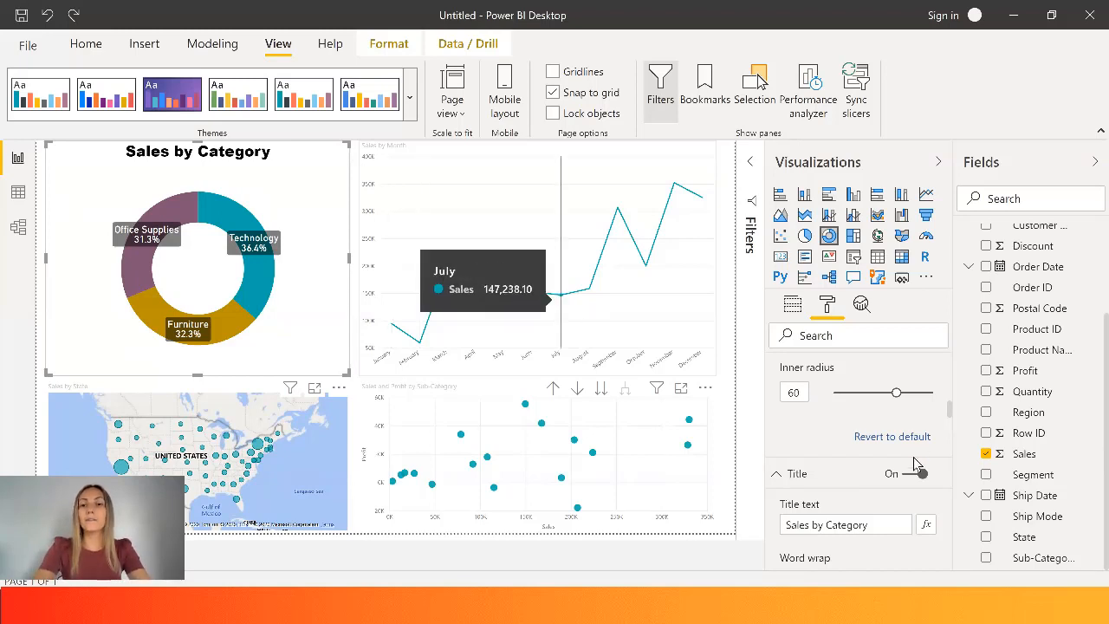
drag(951, 418, 951, 441)
scroll(950, 440, down, 3)
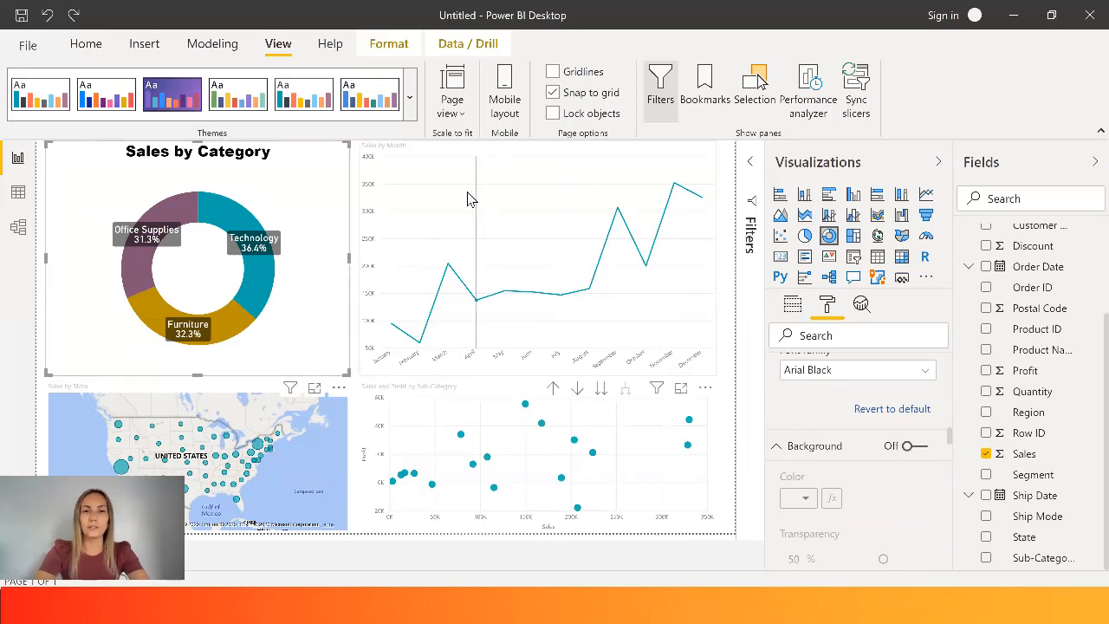
mouse_move(509, 177)
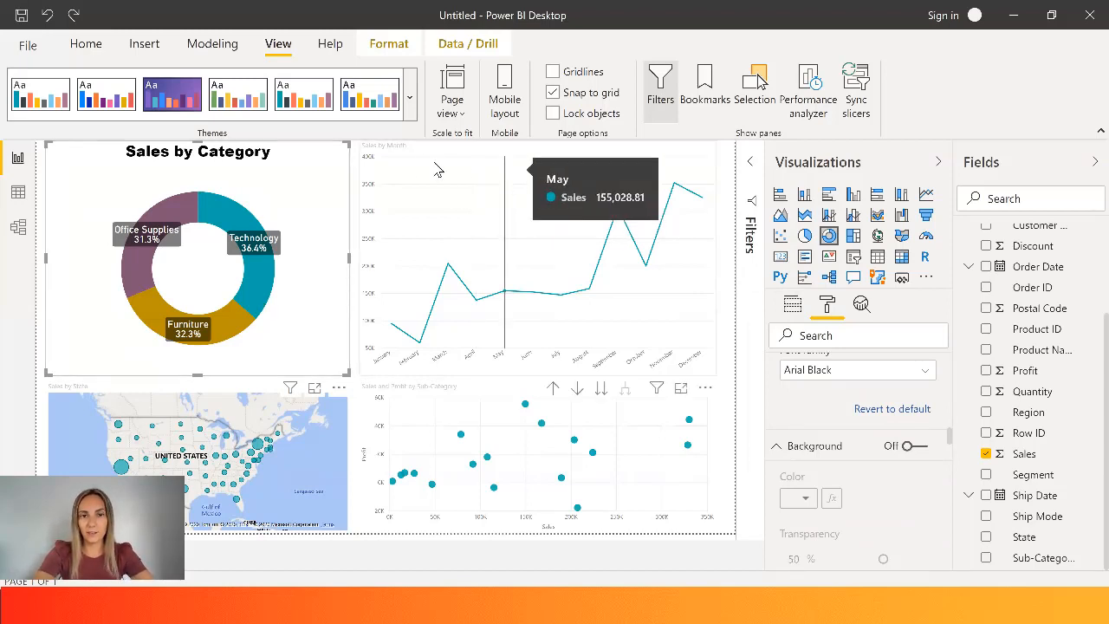
click(465, 189)
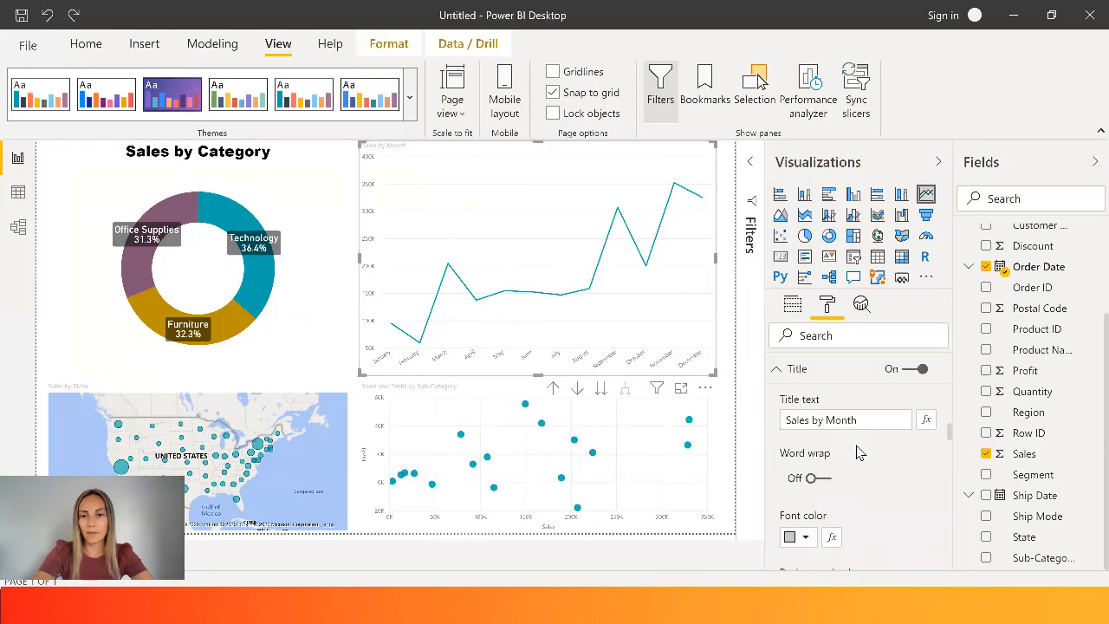
click(807, 537)
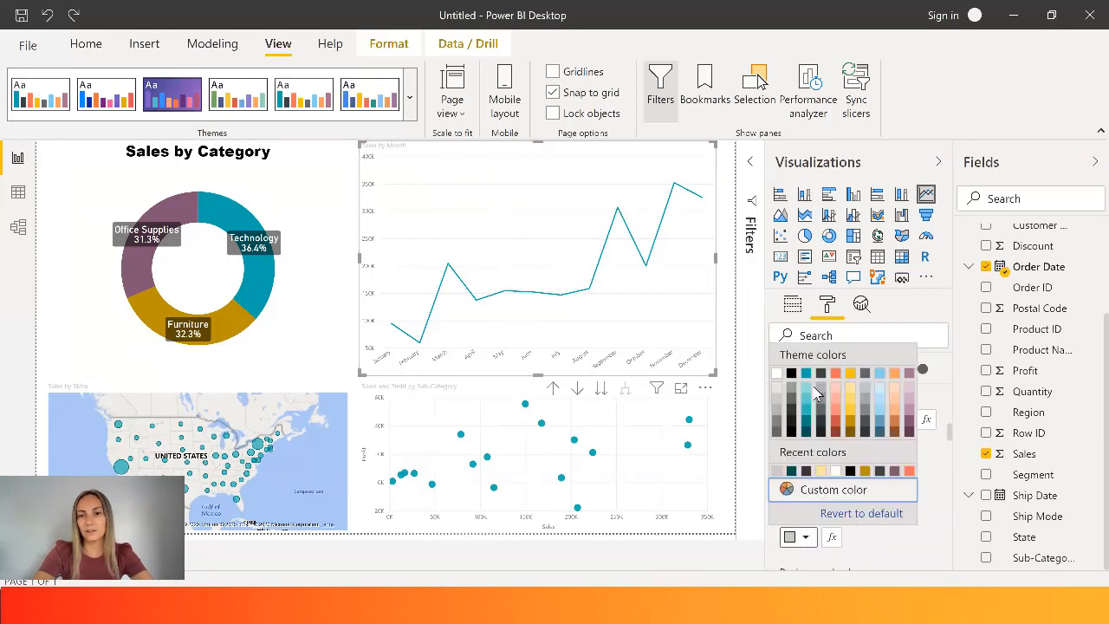
click(794, 380)
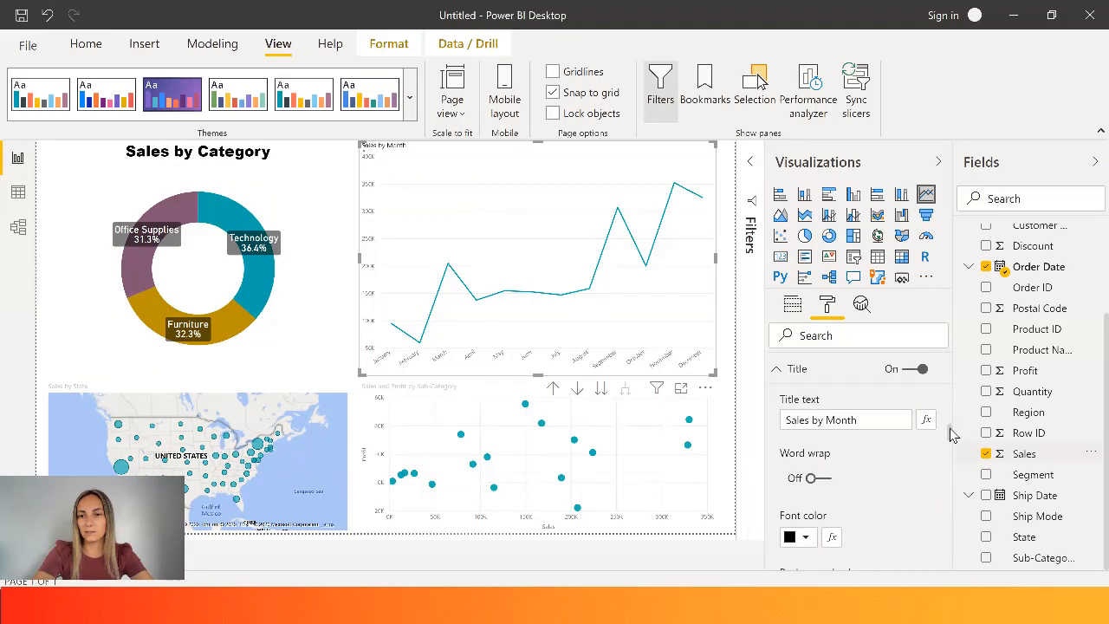
- Increase the text size of the line chart's title to 20 pt
drag(953, 433, 949, 445)
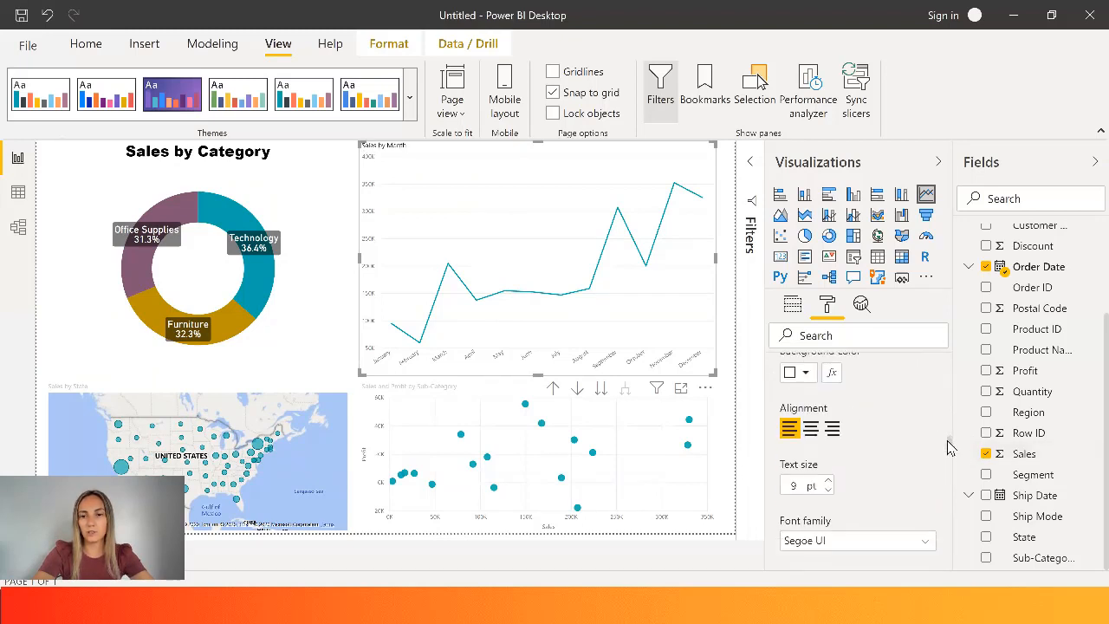
click(828, 483)
click(829, 483)
click(829, 484)
click(829, 484)
click(828, 484)
click(828, 483)
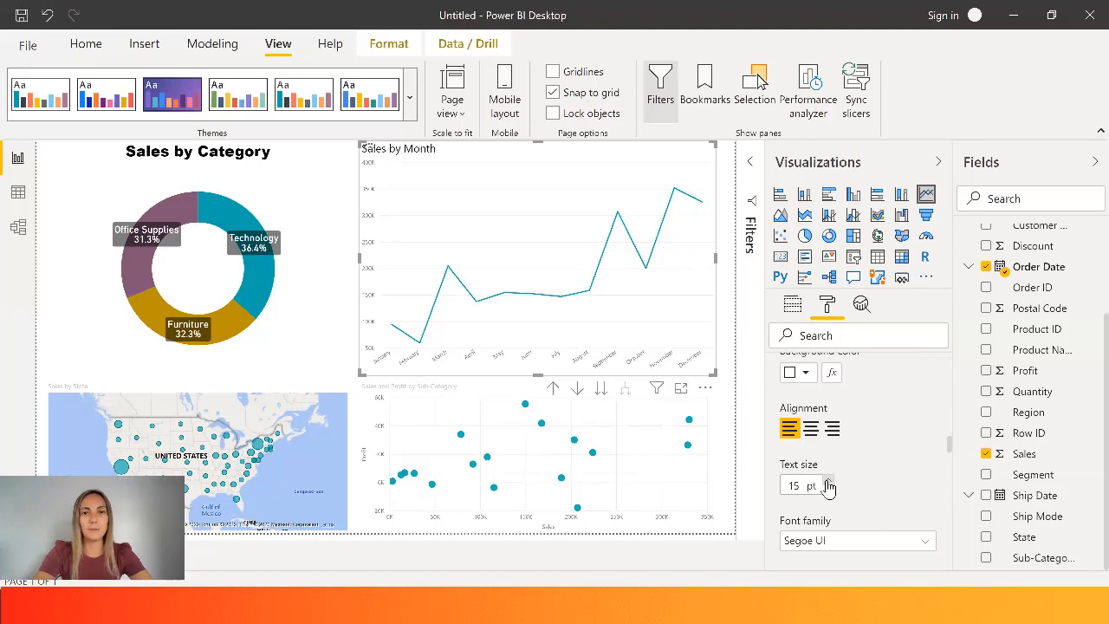
click(828, 483)
click(829, 483)
click(828, 483)
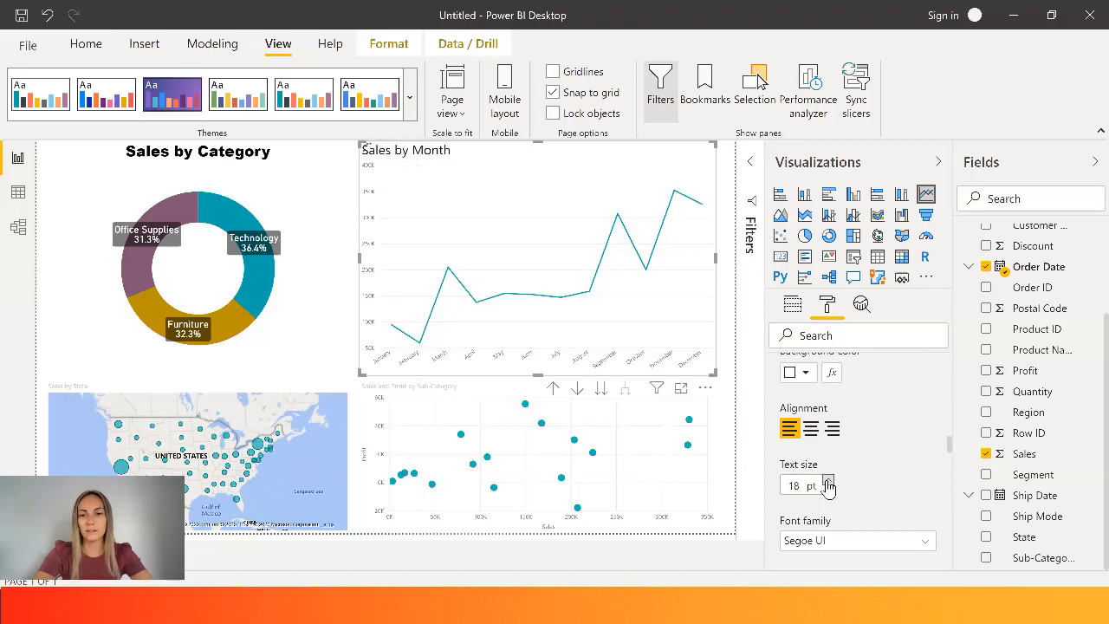
click(828, 482)
click(828, 483)
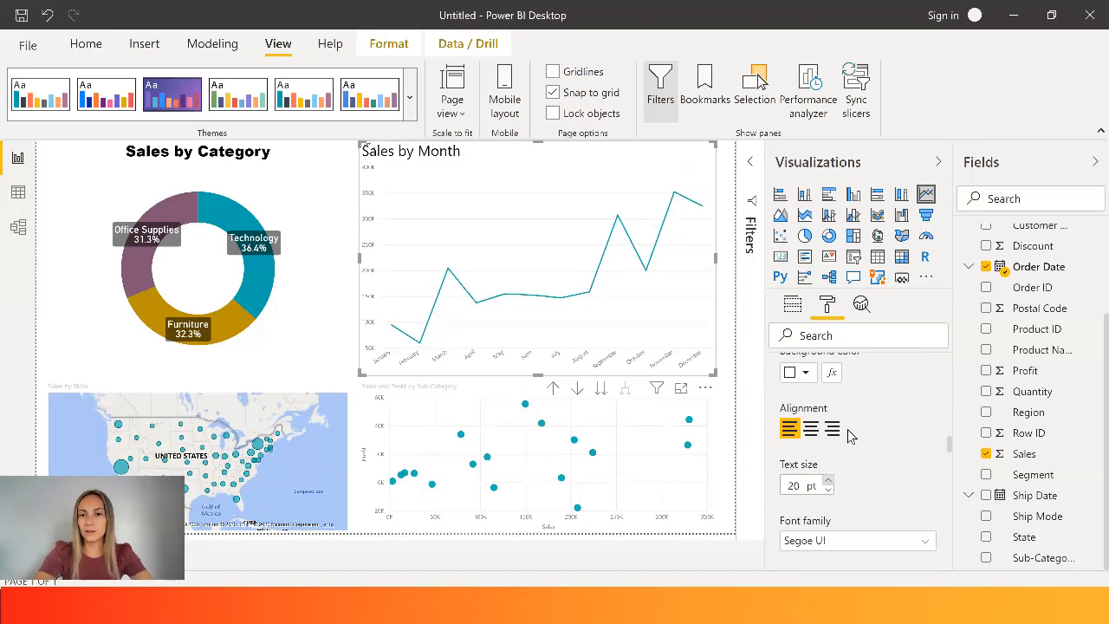
- Center the line chart's title and change its font family to Arial Black
click(810, 434)
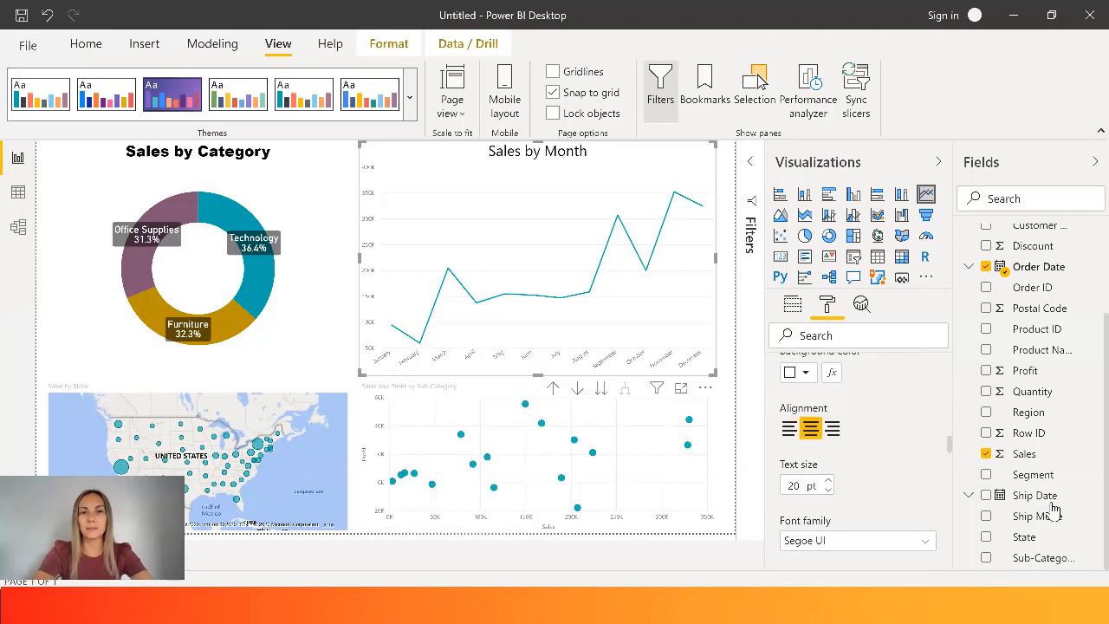
click(892, 541)
click(824, 299)
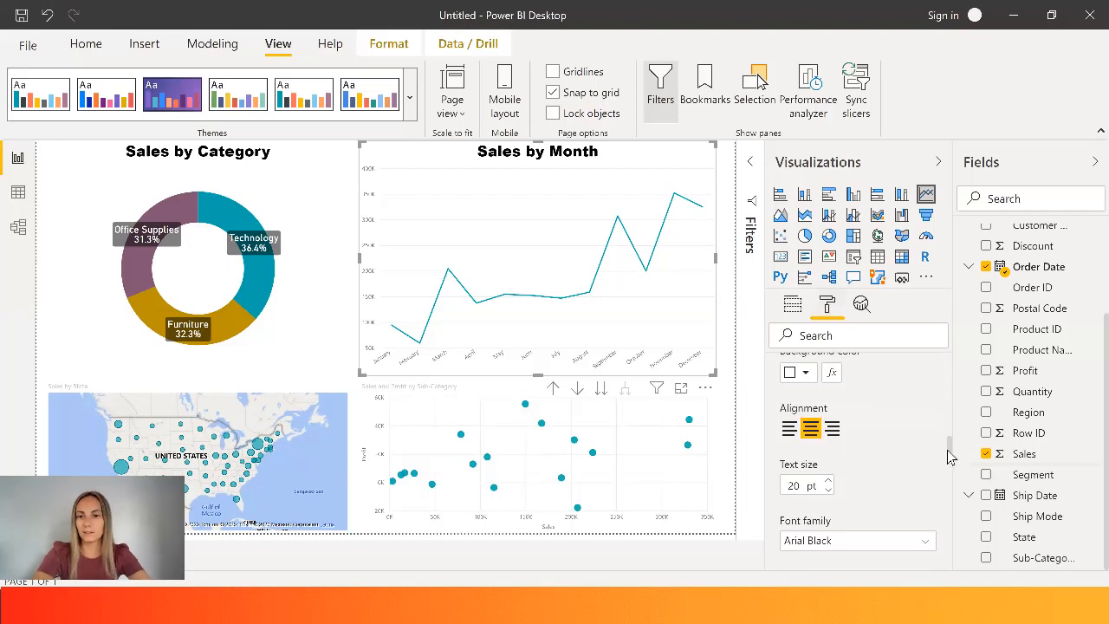
- Set the text size of the line chart's X axis labels to 10 pt
drag(950, 450, 951, 400)
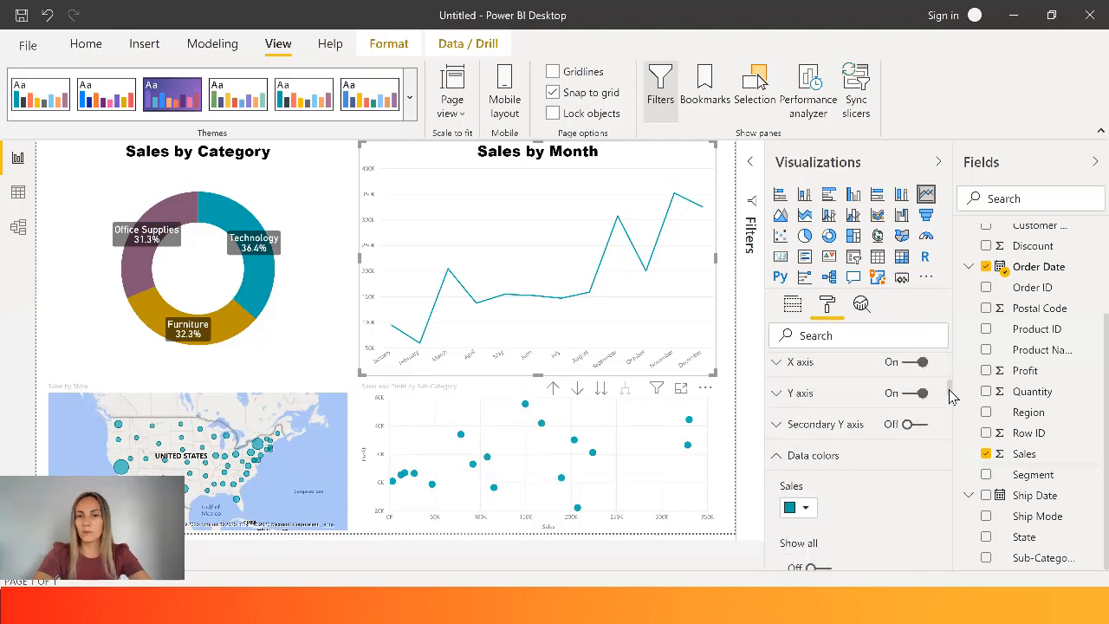
click(848, 368)
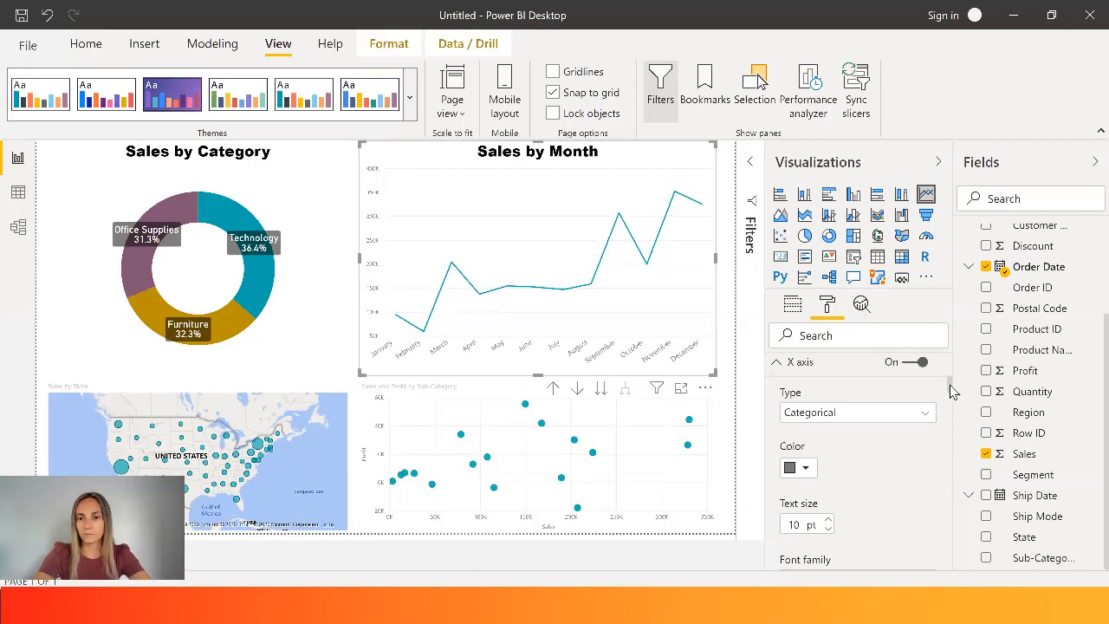
drag(951, 387, 952, 409)
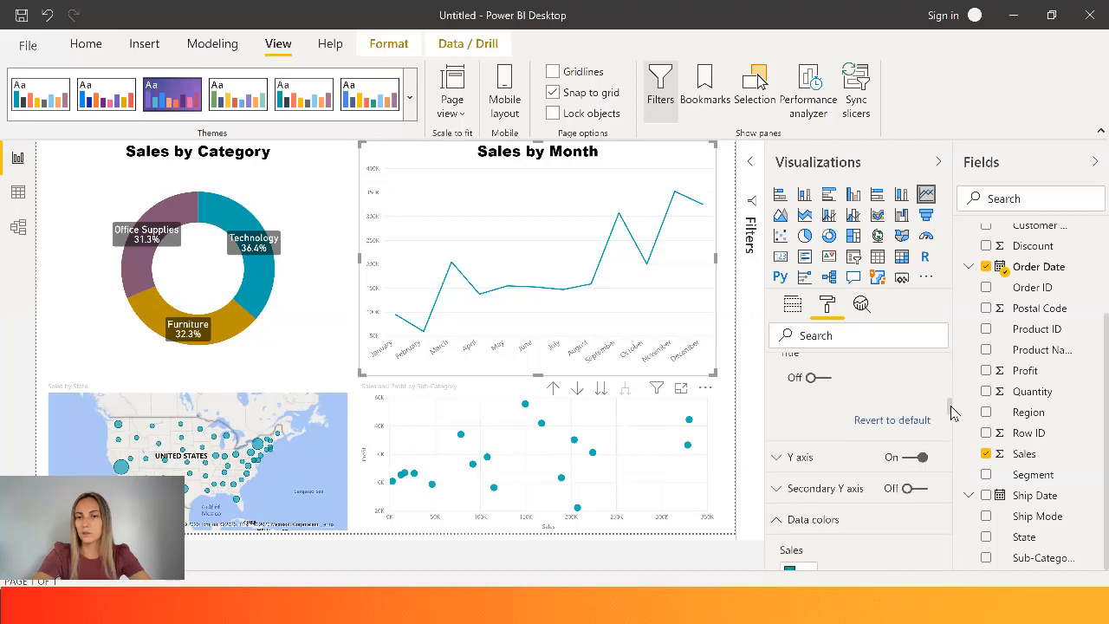
- Try the Right position for the line chart's Y axis and set it back to Left
click(796, 459)
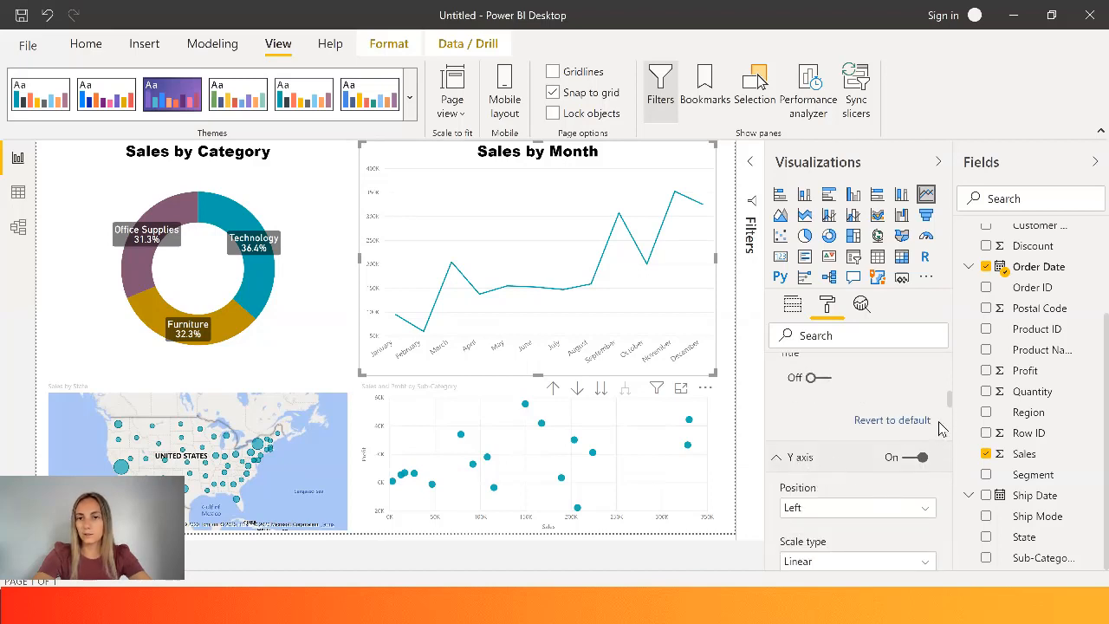
drag(951, 403, 950, 406)
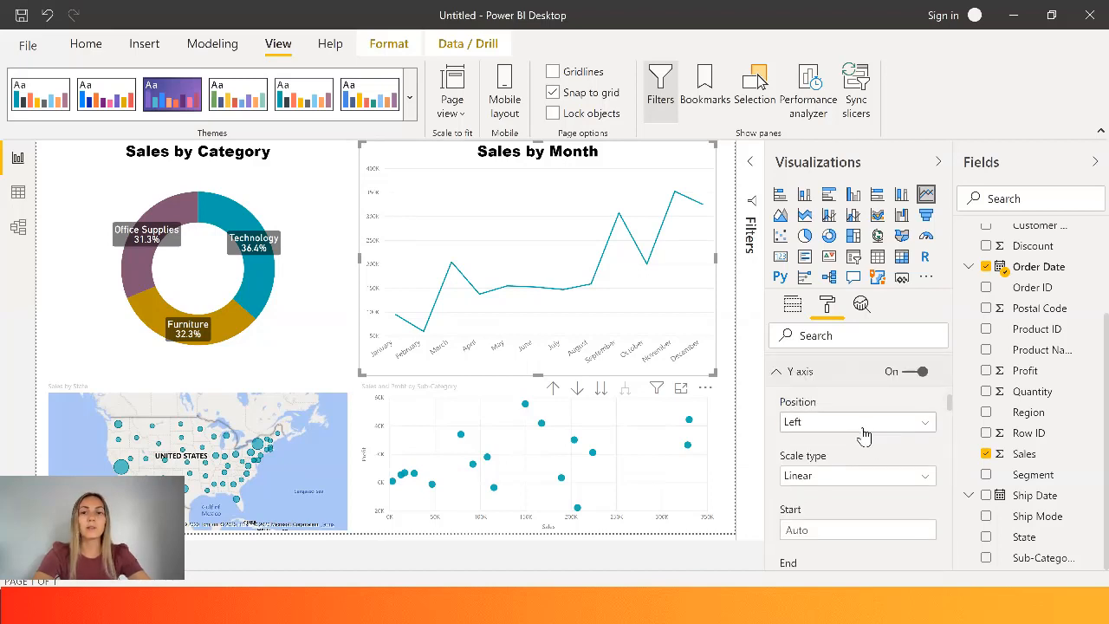
click(864, 434)
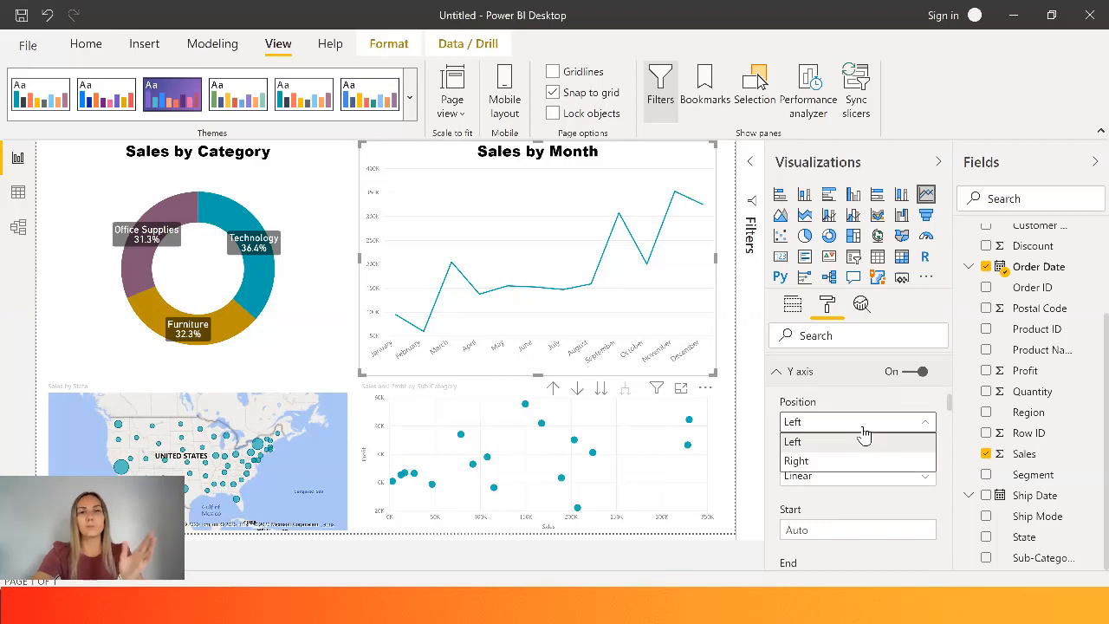
click(826, 464)
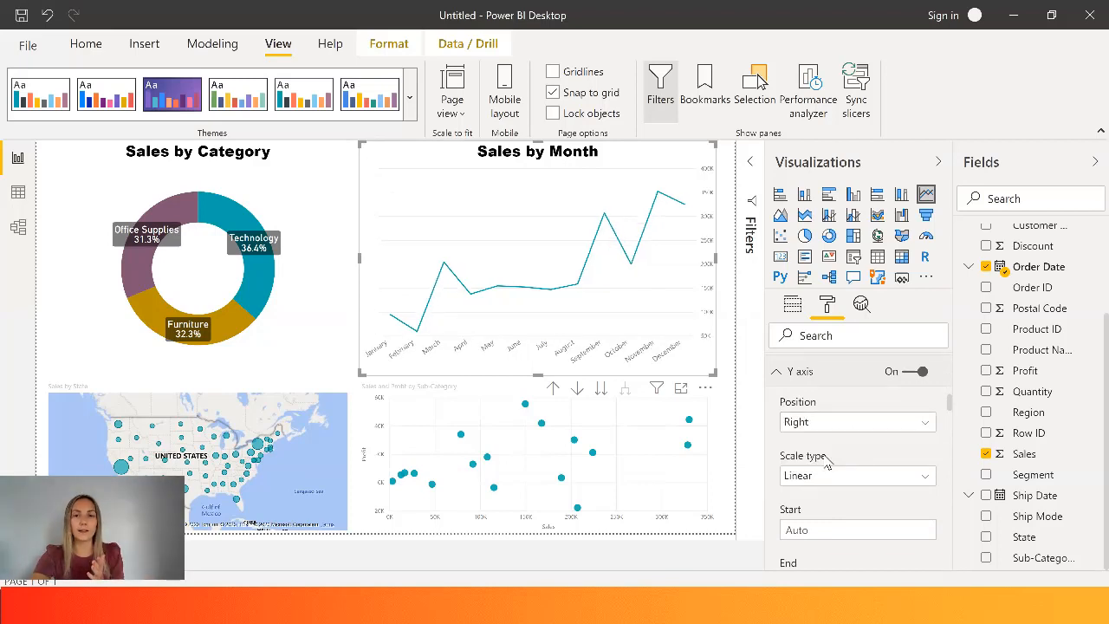
click(826, 433)
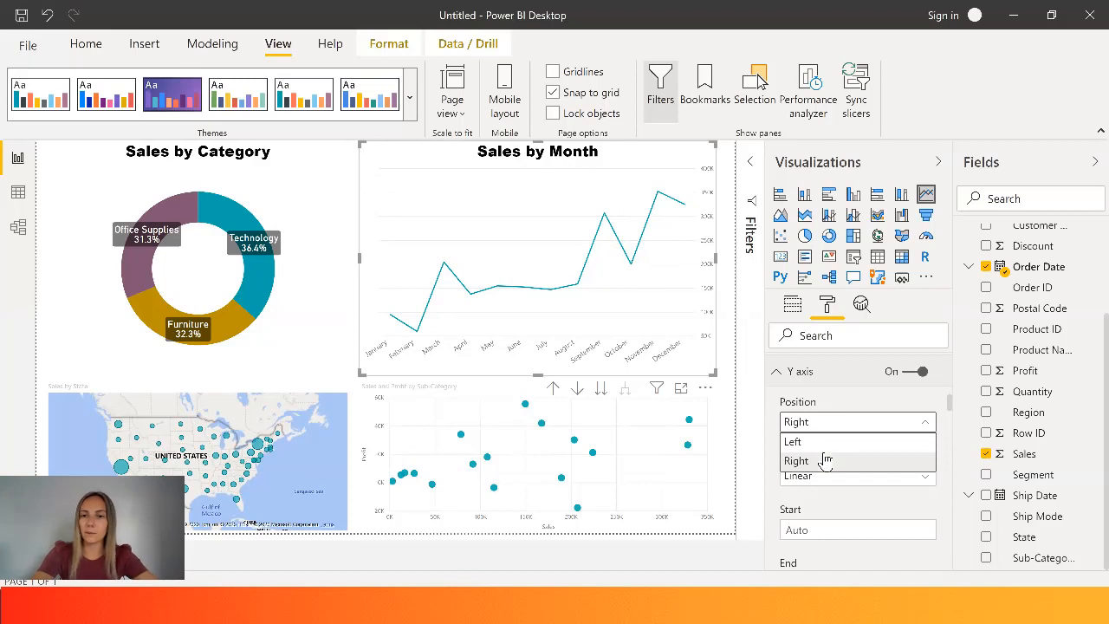
click(825, 460)
click(813, 424)
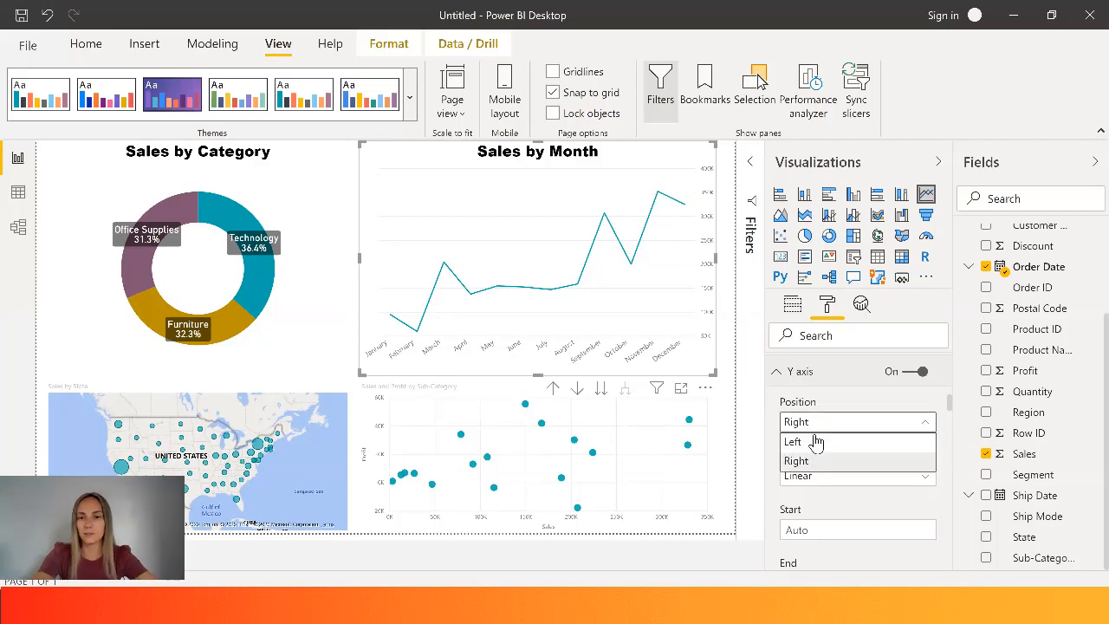
click(818, 444)
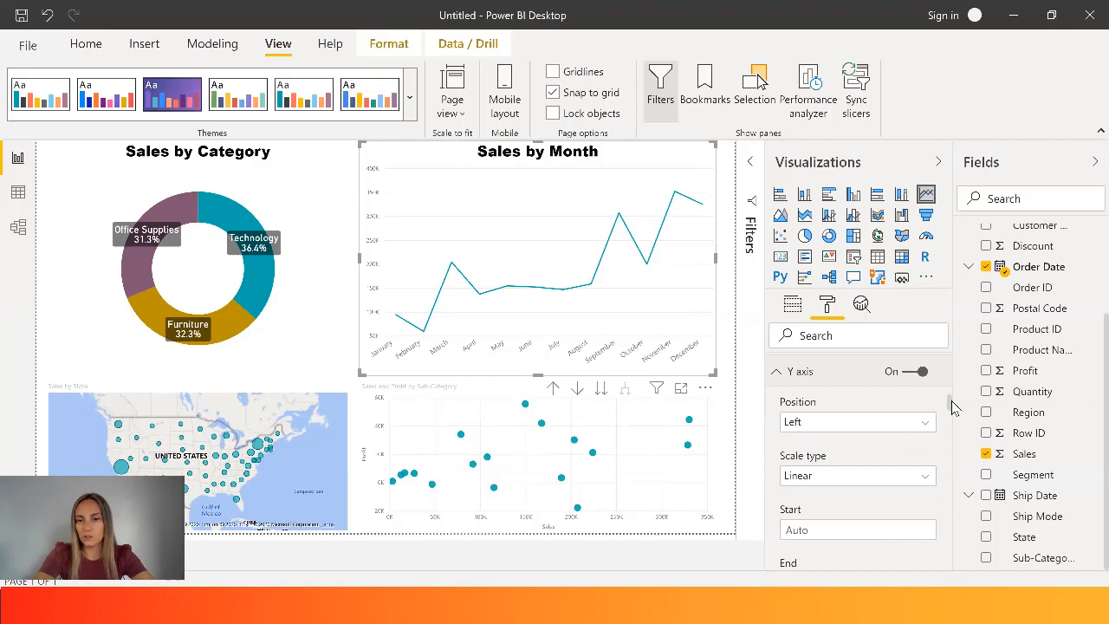
scroll(952, 408, down, 5)
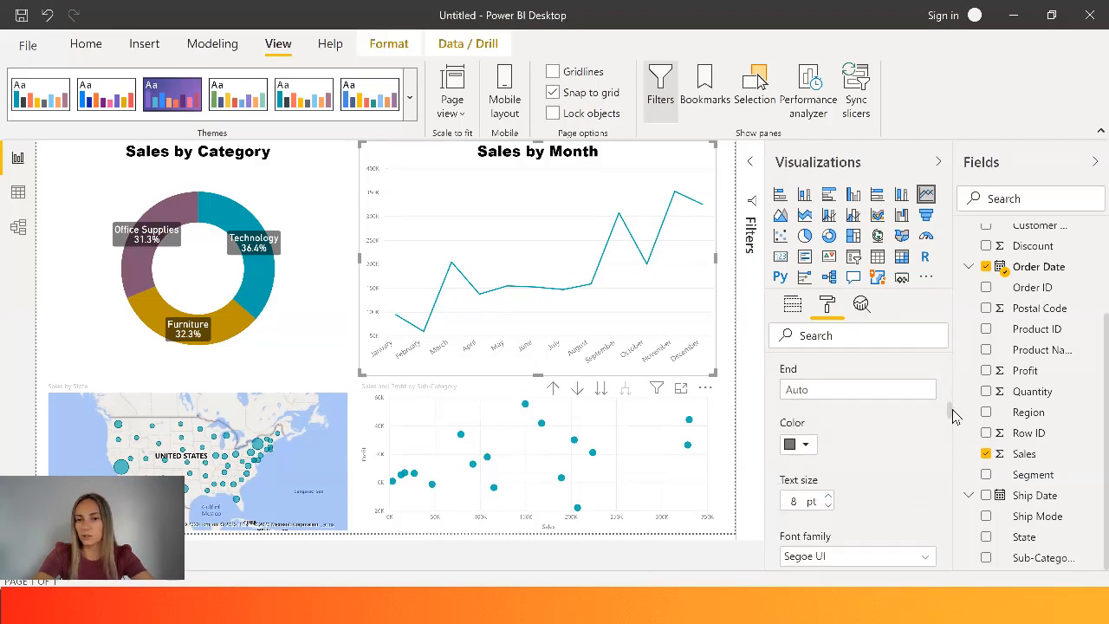
- Set the text size of the line chart's Y axis labels to 12 pt and check the available display units
scroll(953, 416, down, 1)
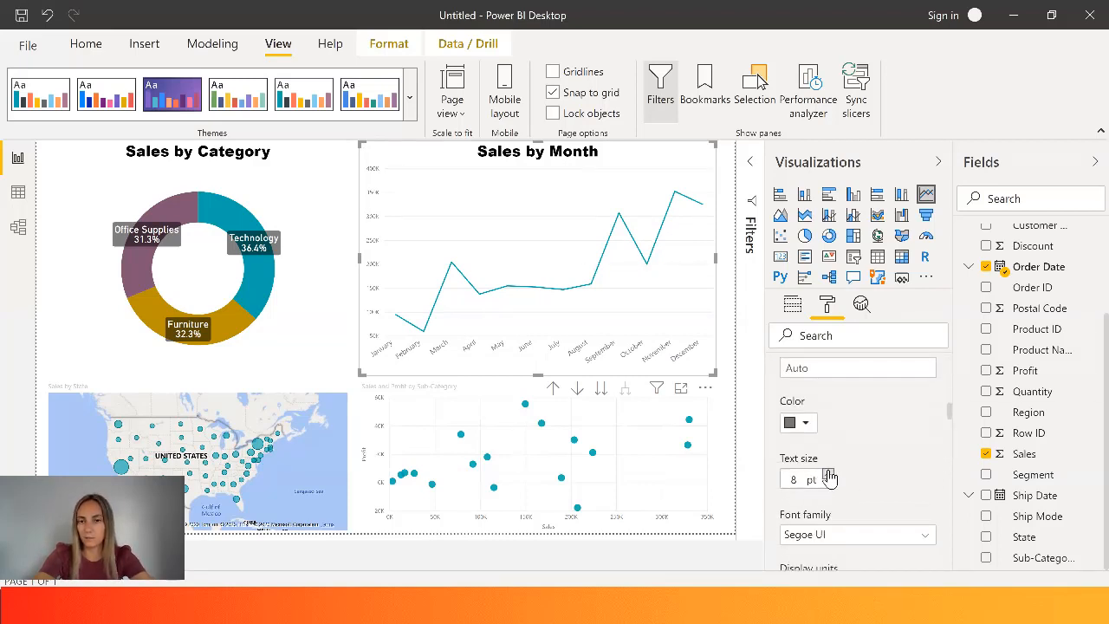
click(830, 475)
click(829, 475)
click(829, 475)
click(830, 475)
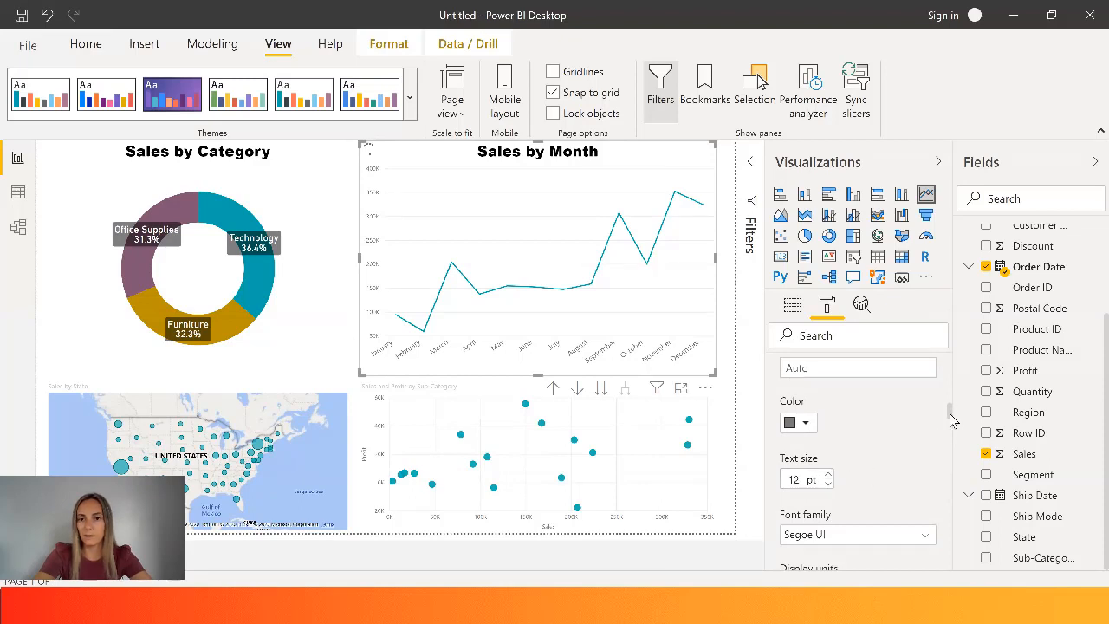
drag(951, 416, 952, 423)
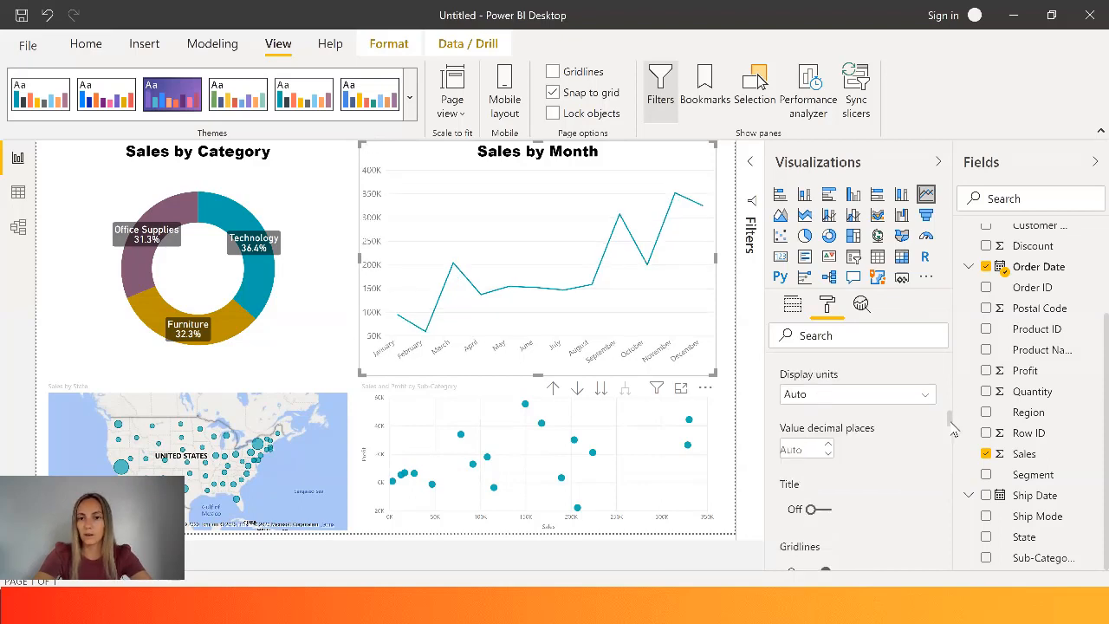
click(878, 401)
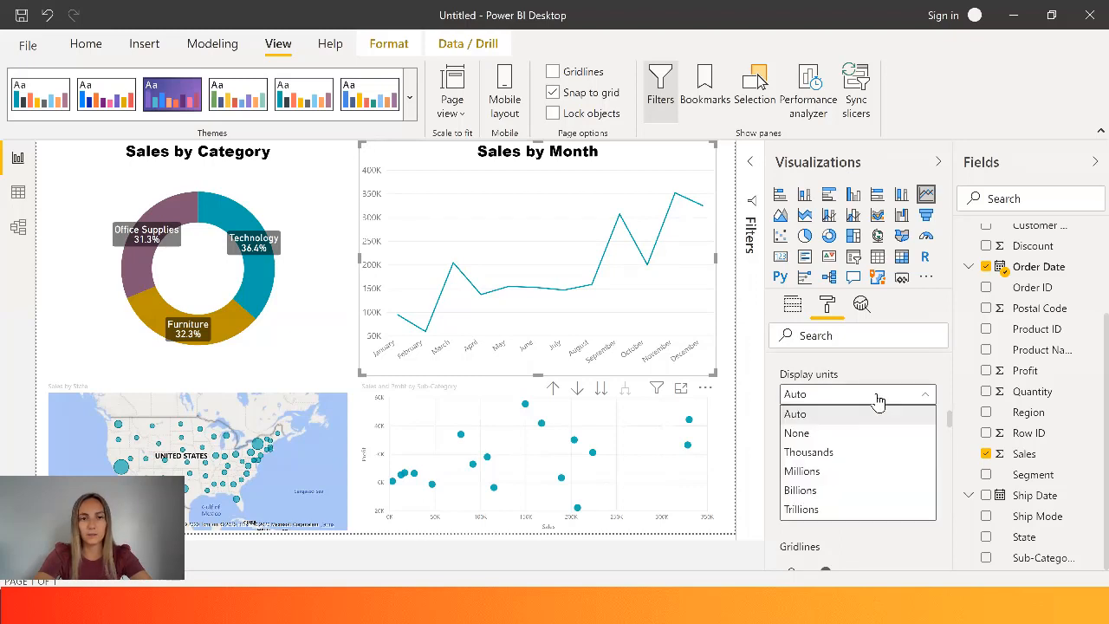
click(878, 400)
- Try showing the line chart's Y axis title and hiding its gridlines, returning each setting to its original state
scroll(940, 447, down, 2)
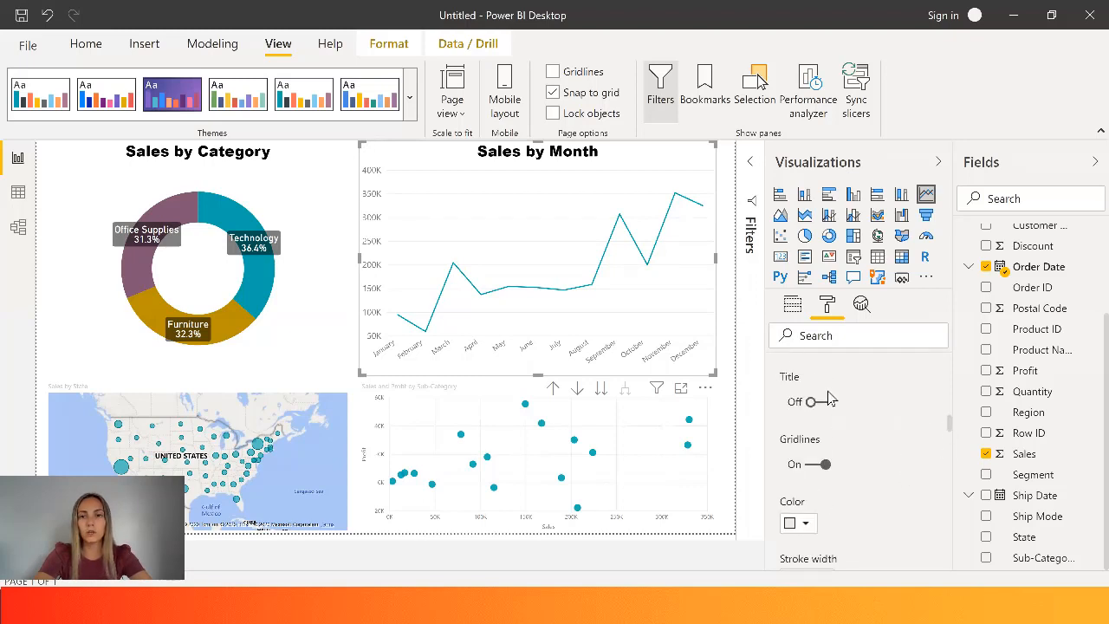
click(819, 403)
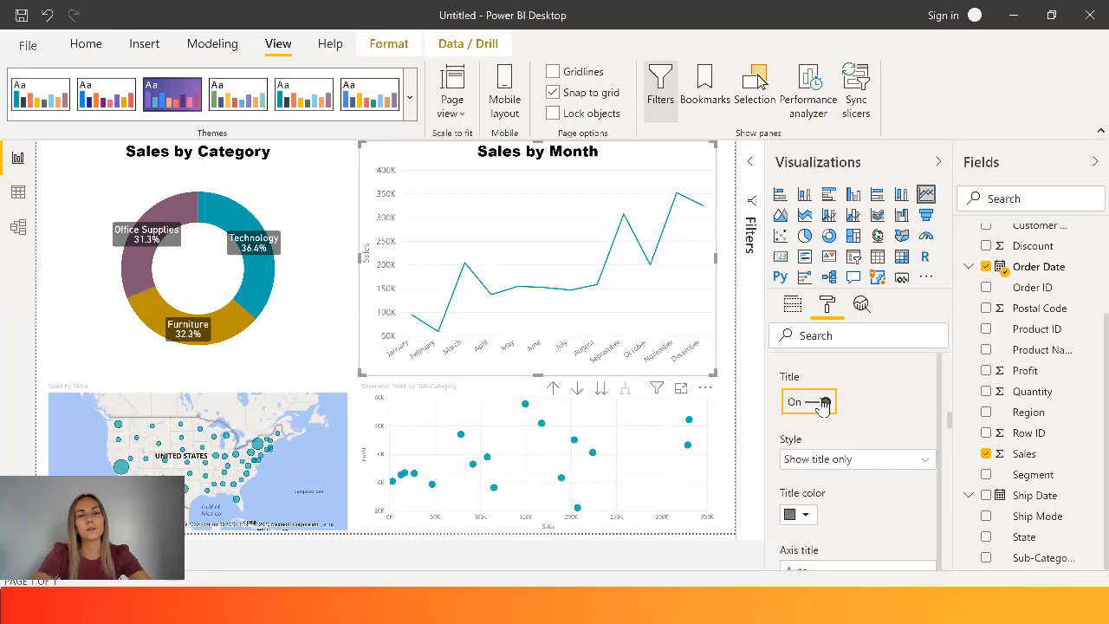
click(823, 403)
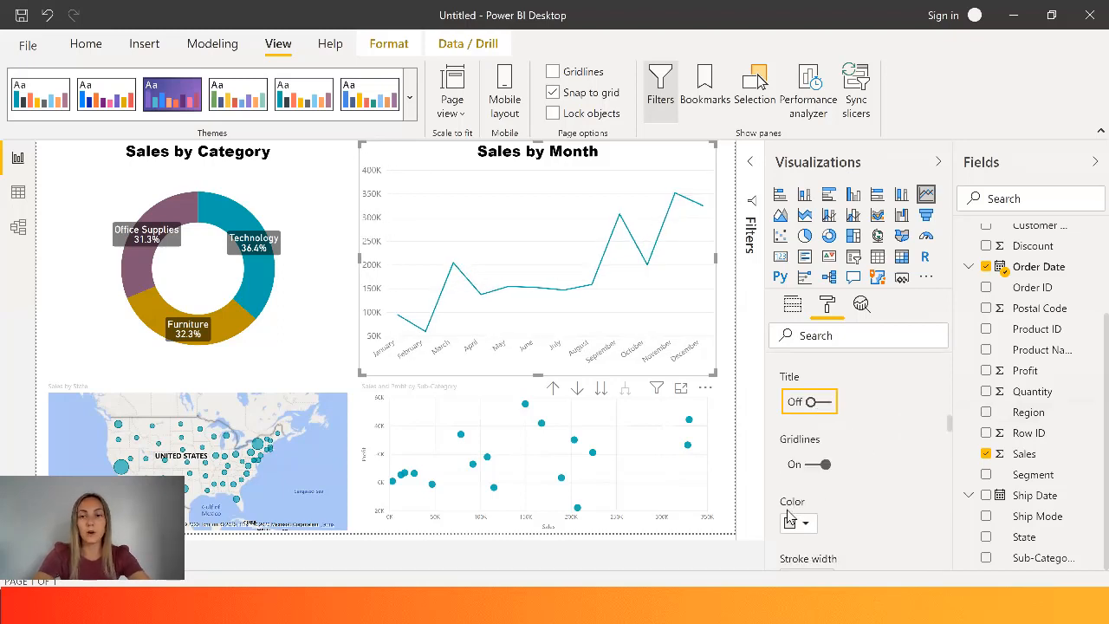
click(818, 466)
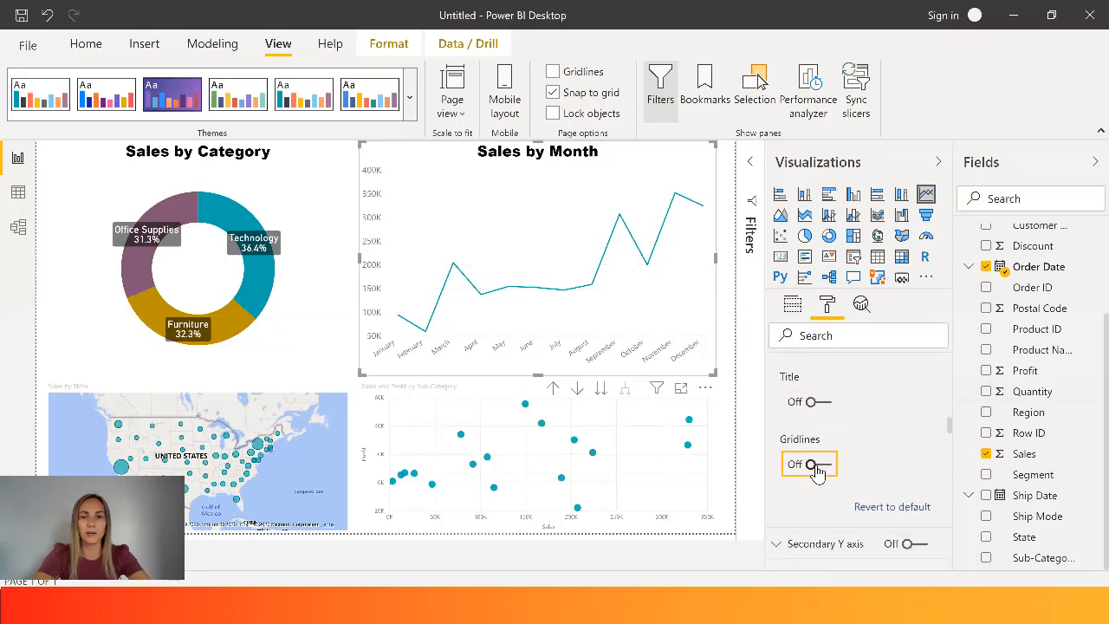
click(818, 466)
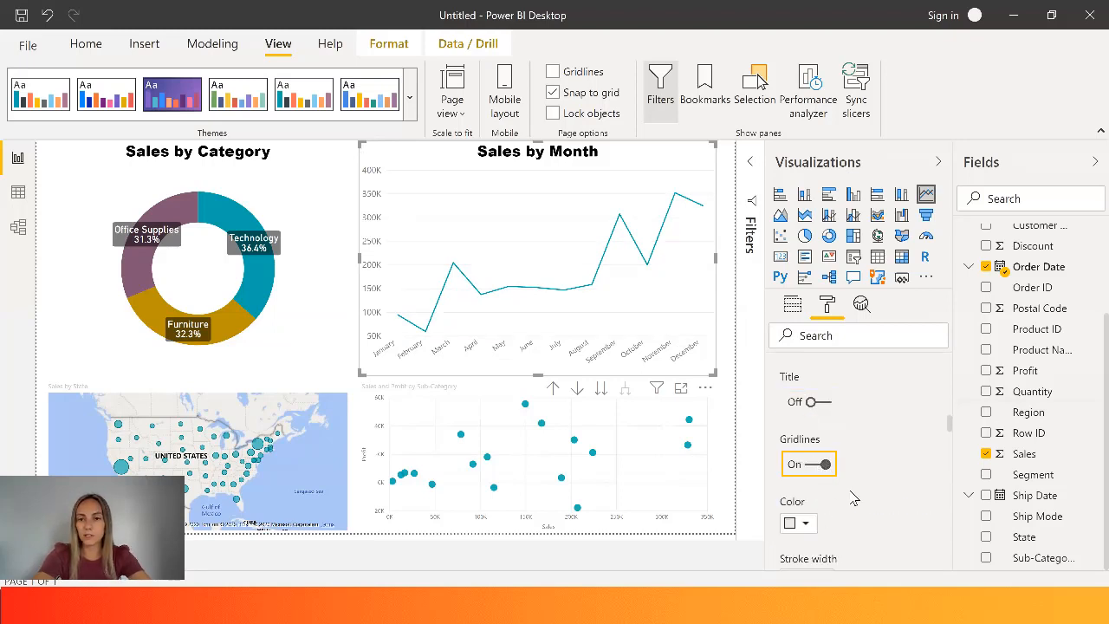
- Change the color of the line chart's Y axis gridlines to teal and increase their stroke width to 4
scroll(951, 426, down, 2)
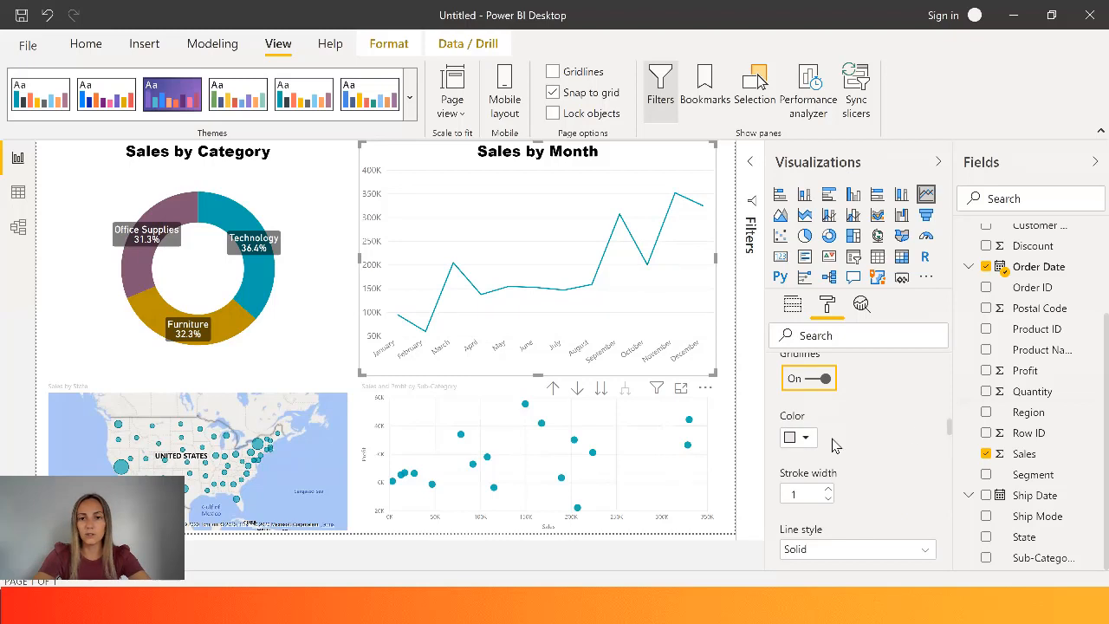
click(805, 437)
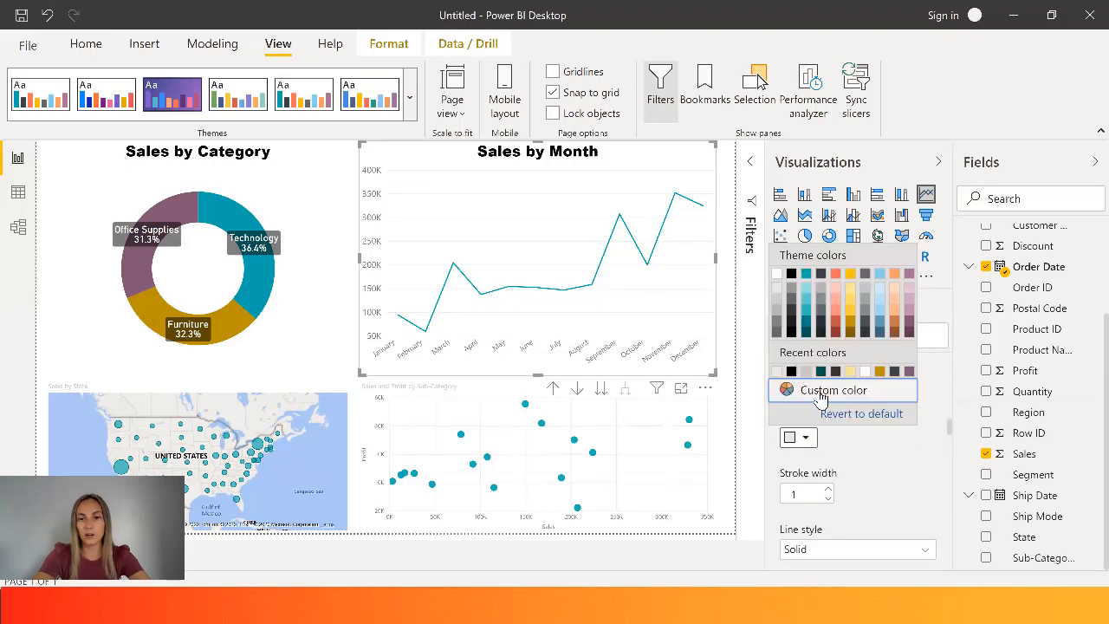
click(806, 317)
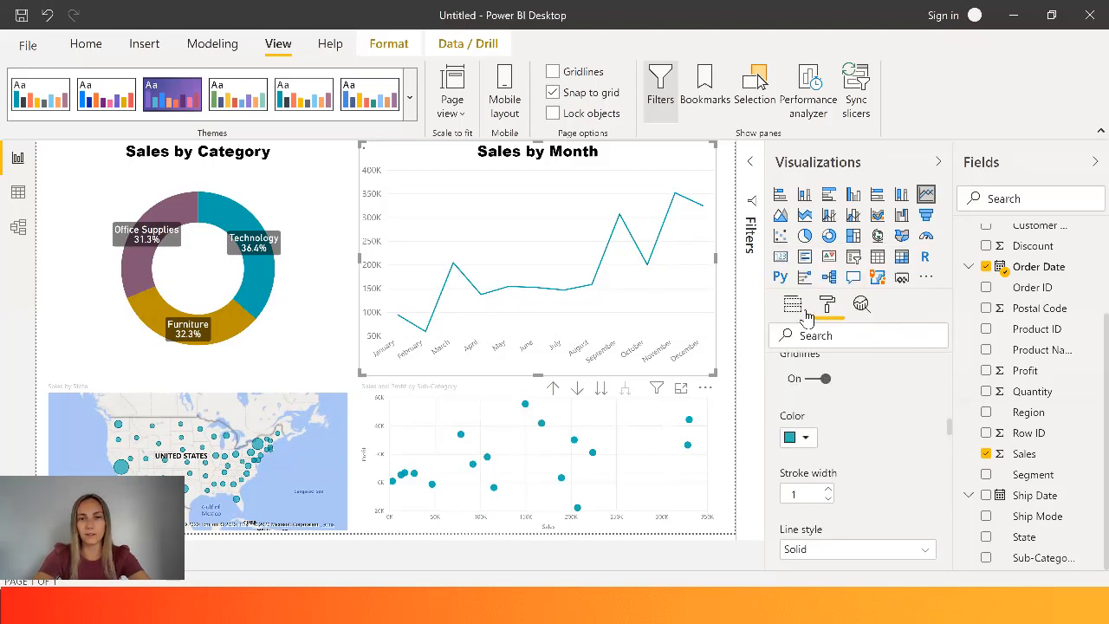
click(828, 489)
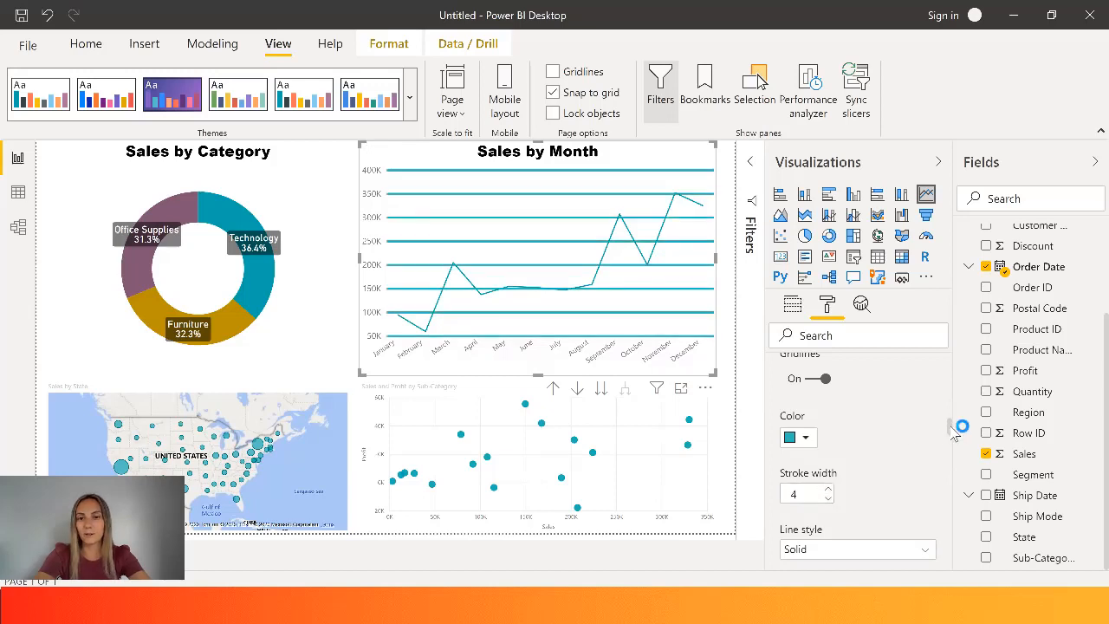
- Set the line style of the line chart's Y axis gridlines to Dashed
scroll(953, 433, down, 3)
scroll(953, 437, up, 1)
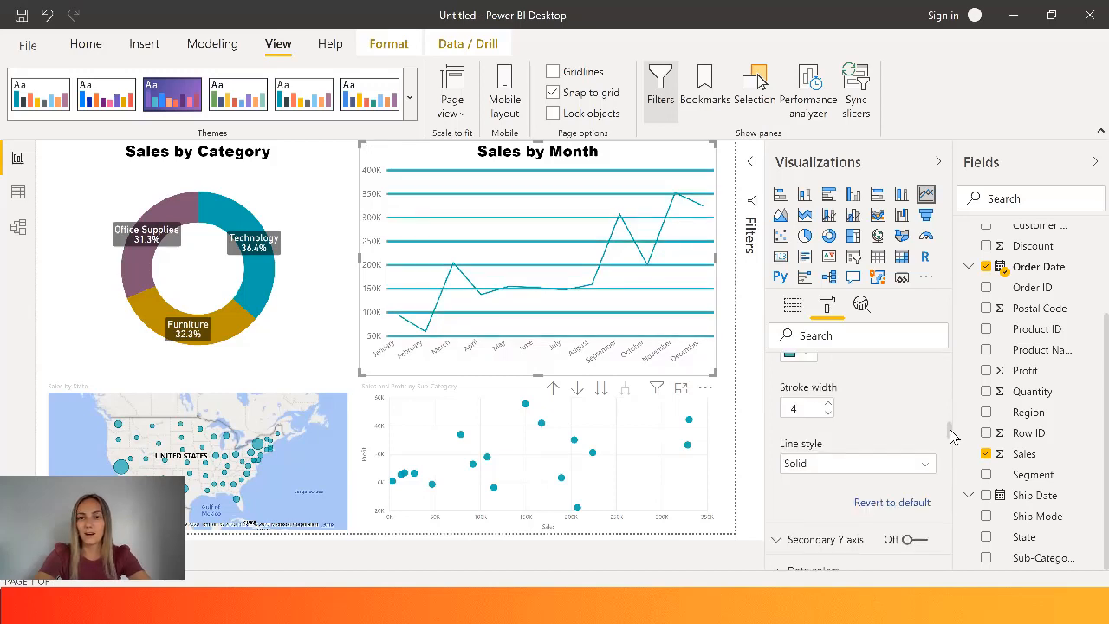
click(864, 463)
click(816, 484)
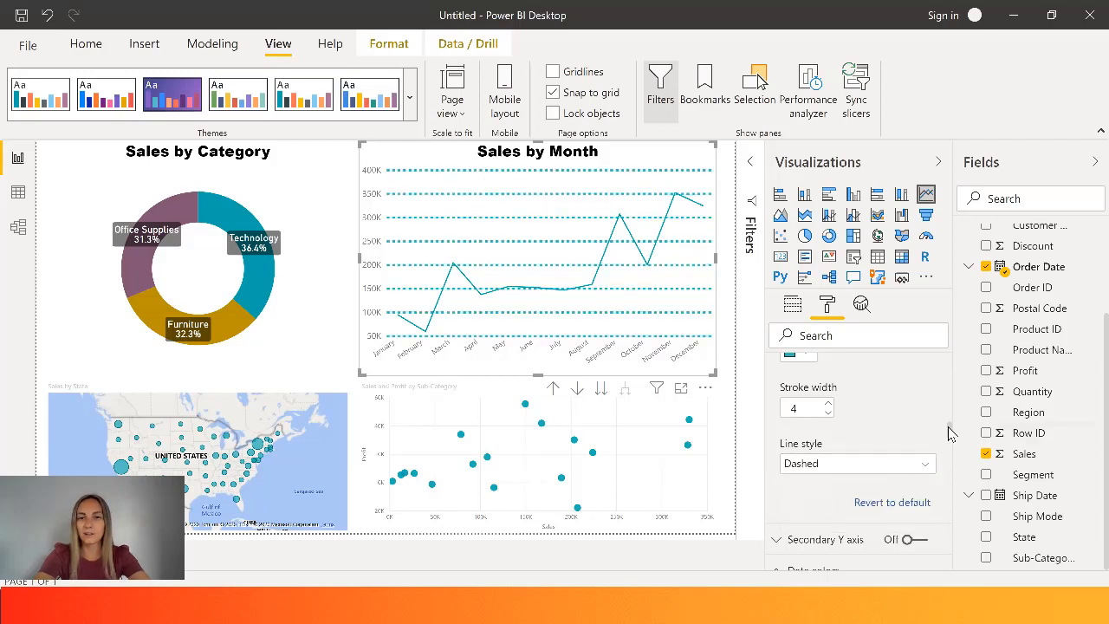
- Turn off the line chart's Y axis gridlines and change the Sales line's data color to black
drag(948, 426, 948, 422)
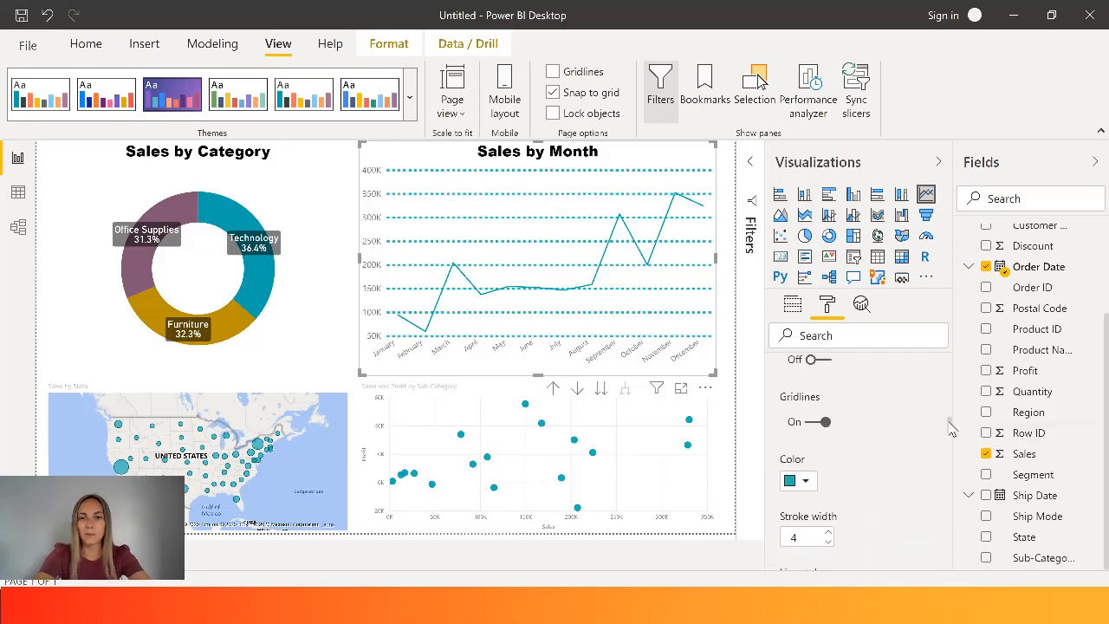
click(822, 423)
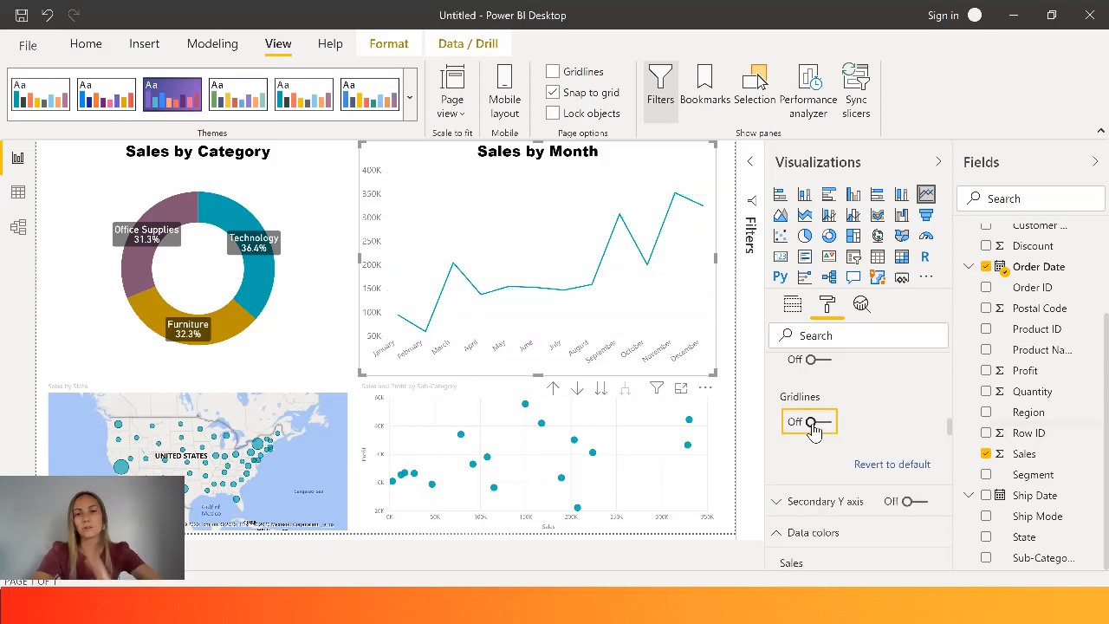
scroll(951, 436, down, 1)
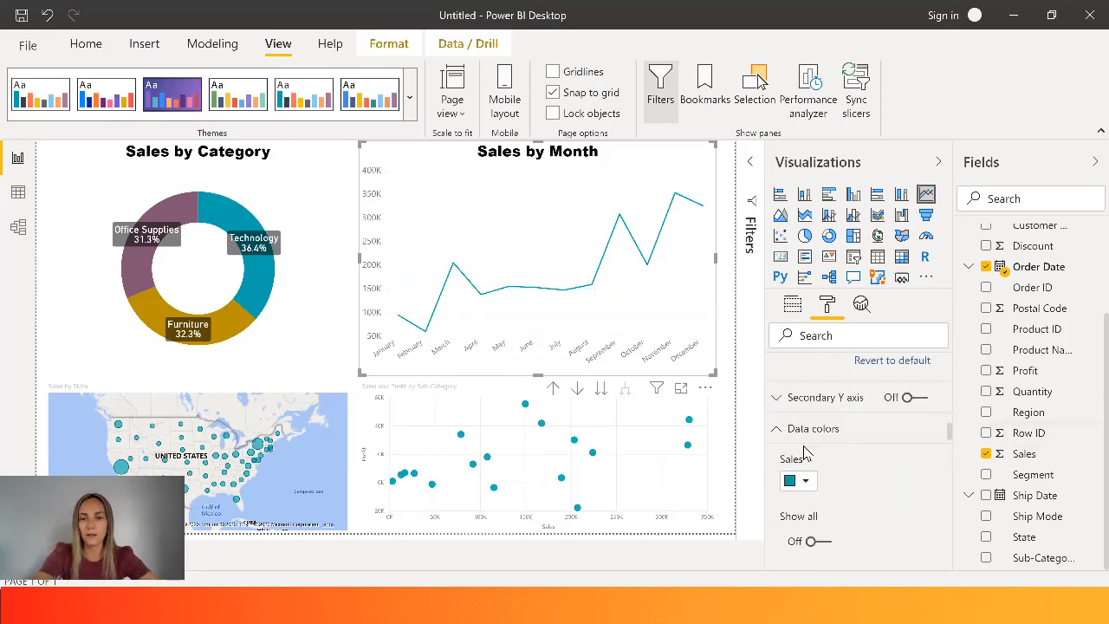
click(808, 483)
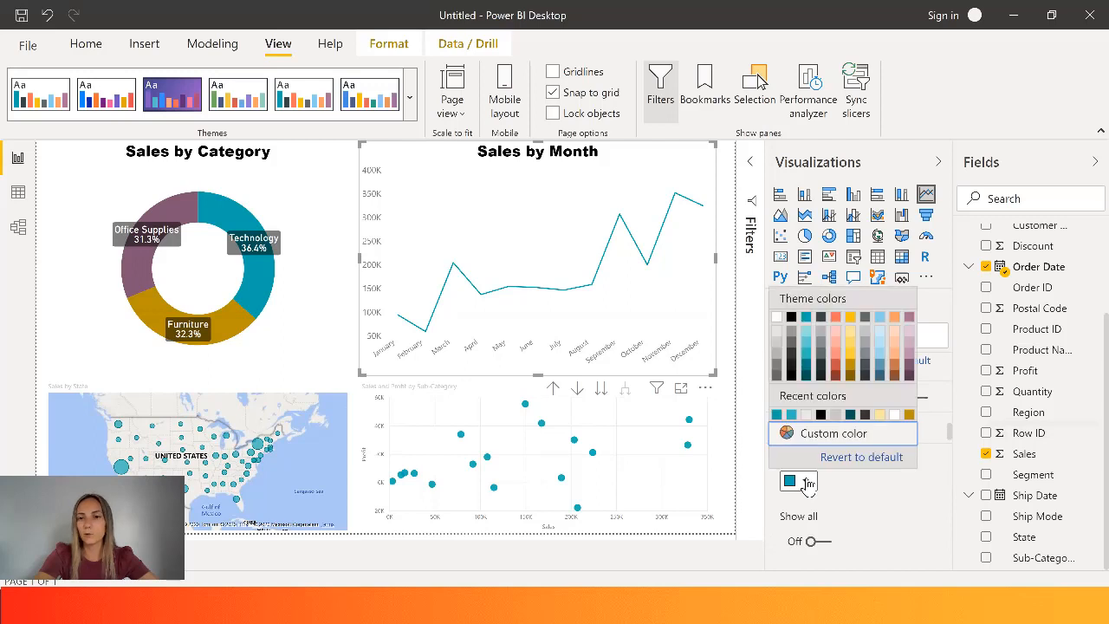
click(821, 416)
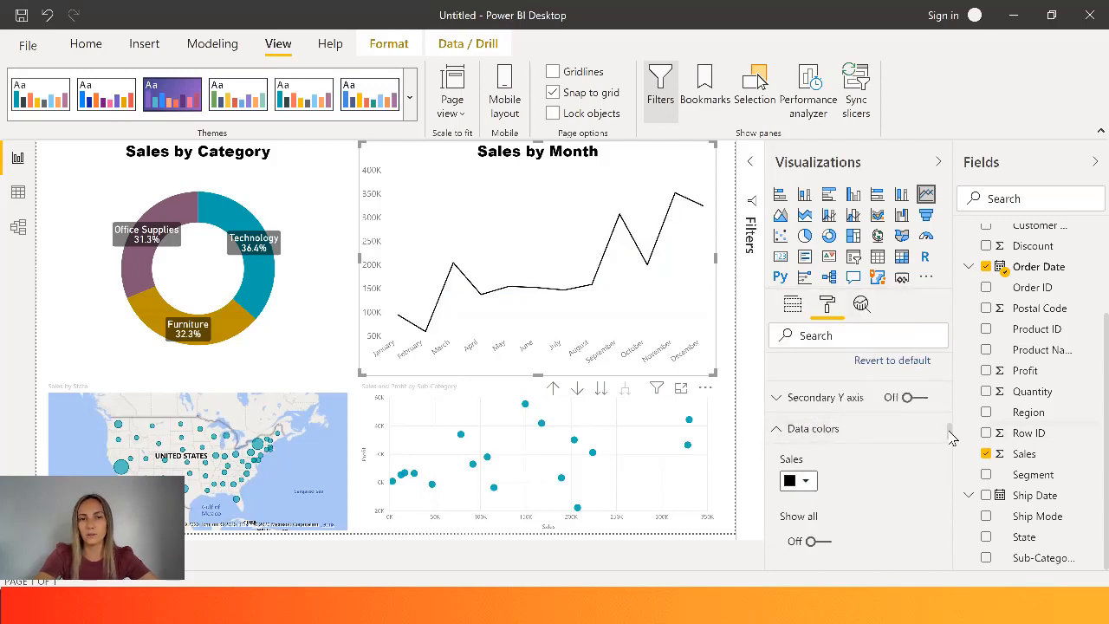
- Set the stroke width of the line chart's Sales line to 5
scroll(950, 439, down, 2)
scroll(952, 443, down, 1)
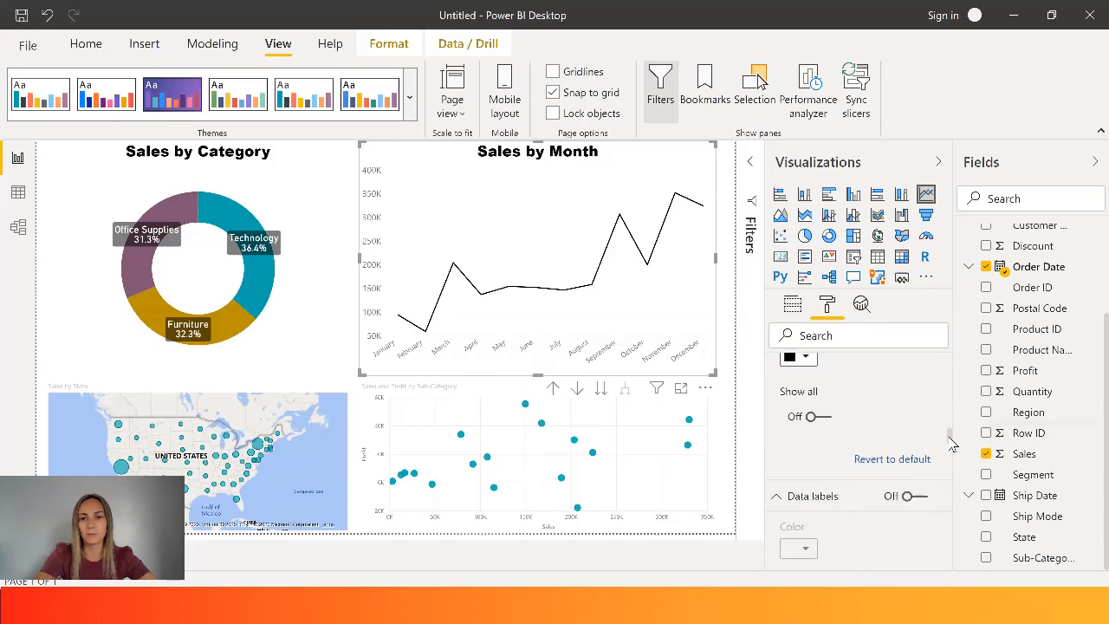
drag(950, 438, 950, 434)
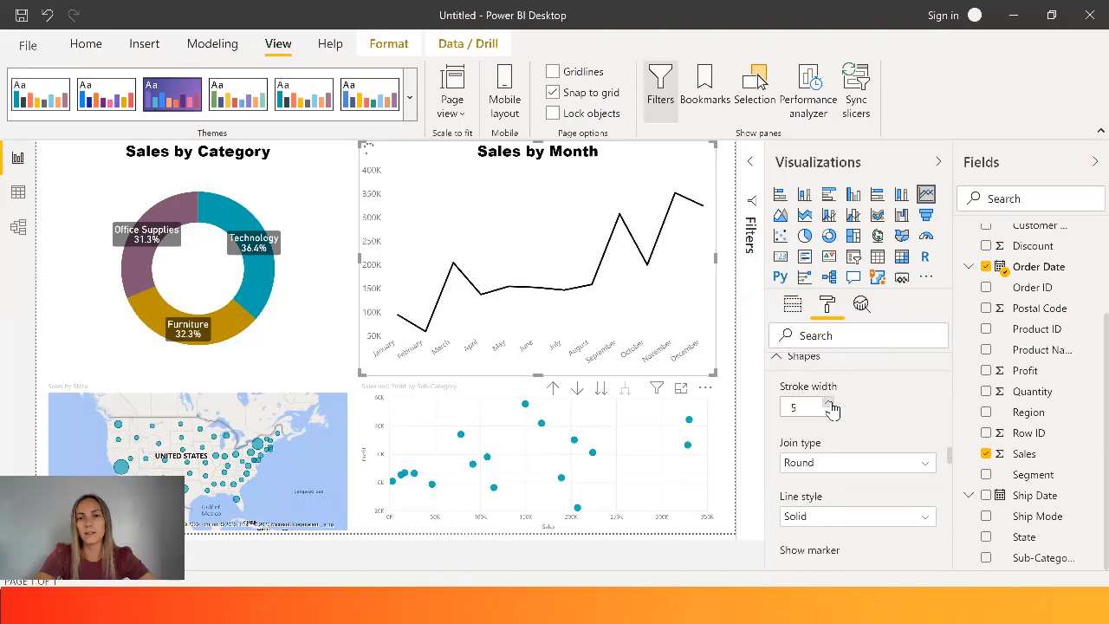
click(829, 405)
click(829, 405)
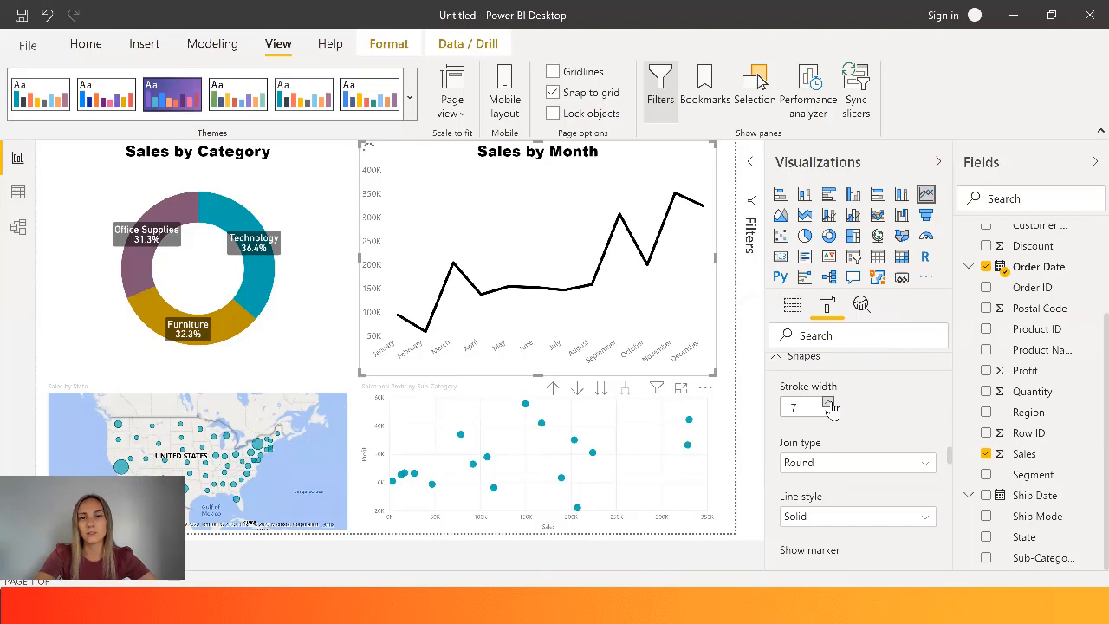
click(829, 404)
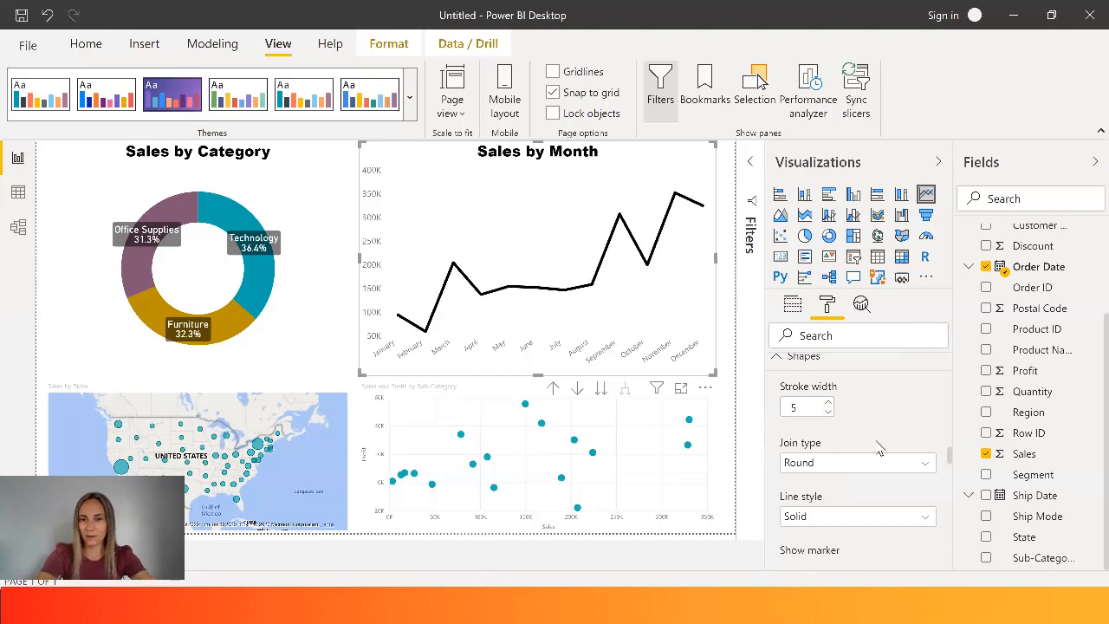
- Try the Miter and Bevel join types on the Sales line and set the join type back to Round
click(880, 472)
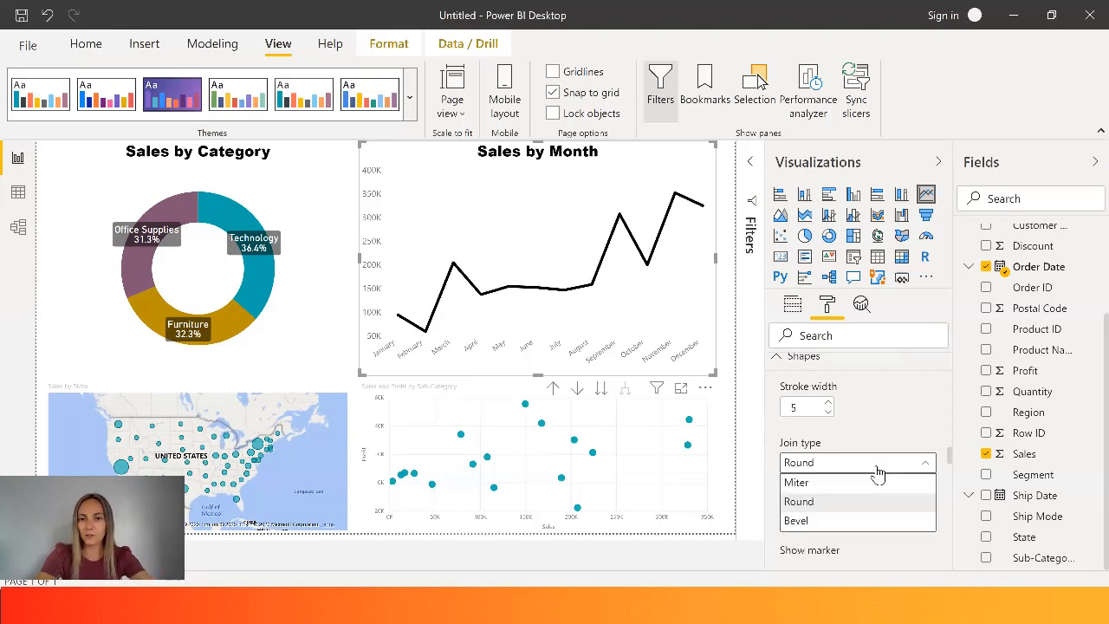
click(853, 485)
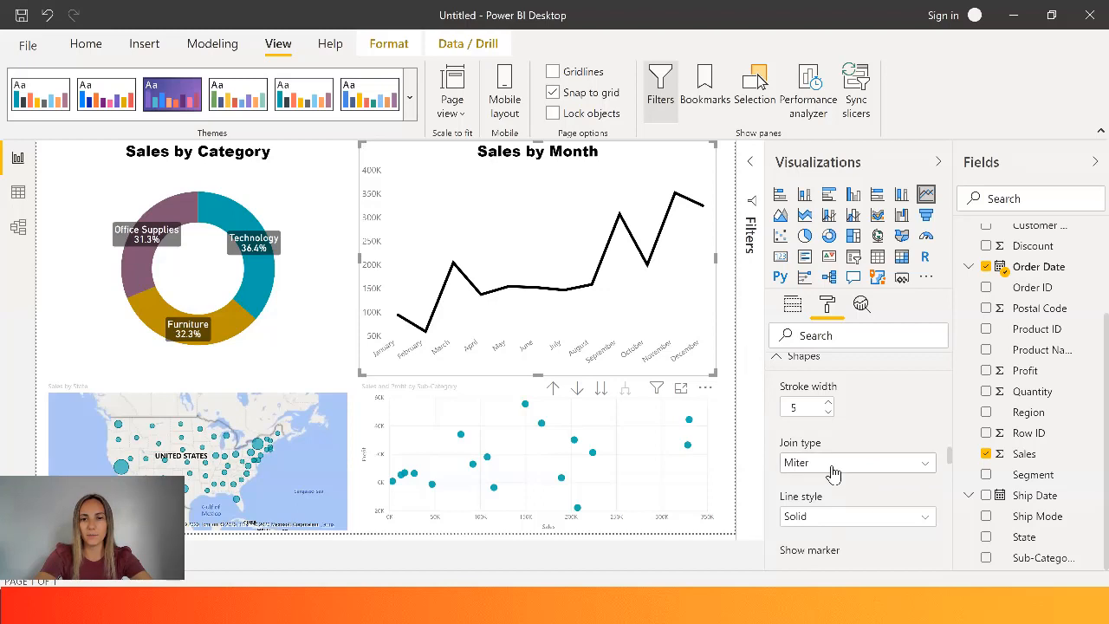
click(832, 472)
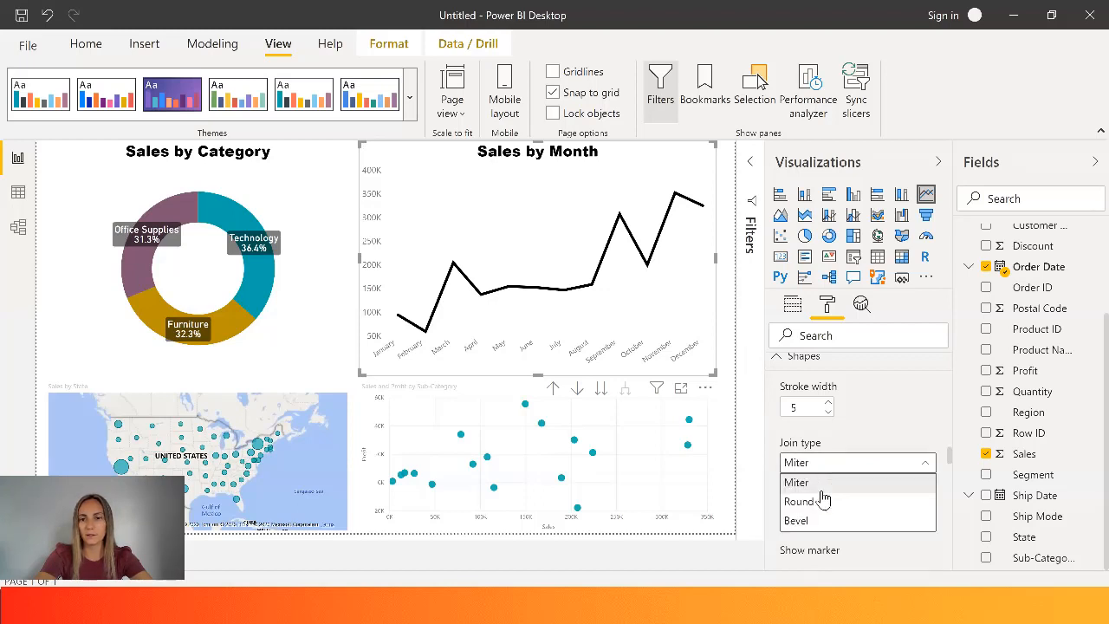
click(822, 522)
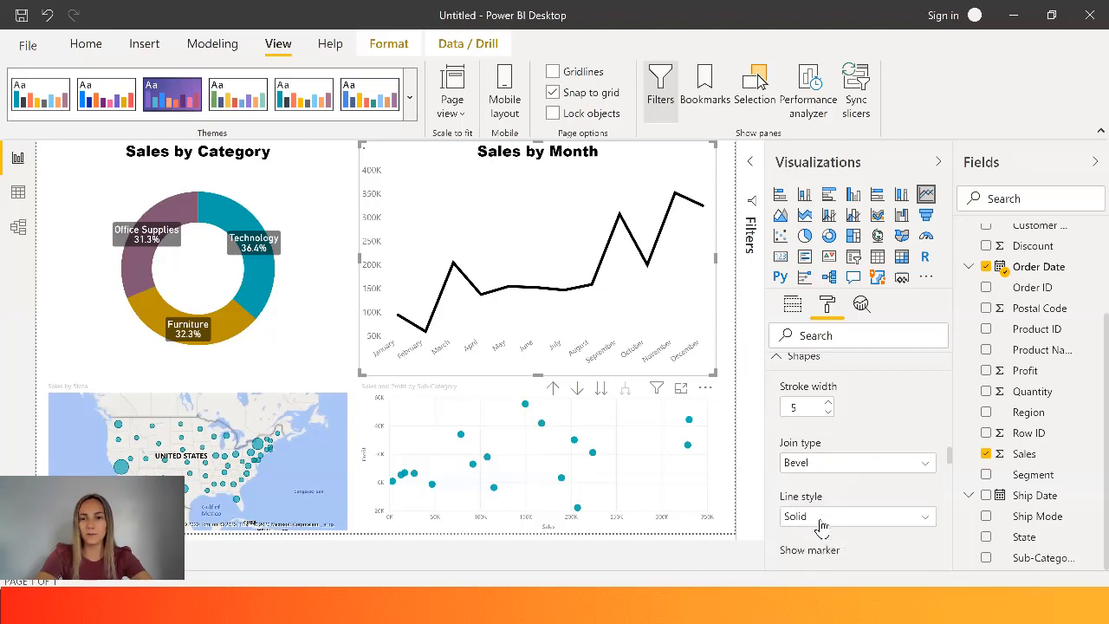
click(830, 470)
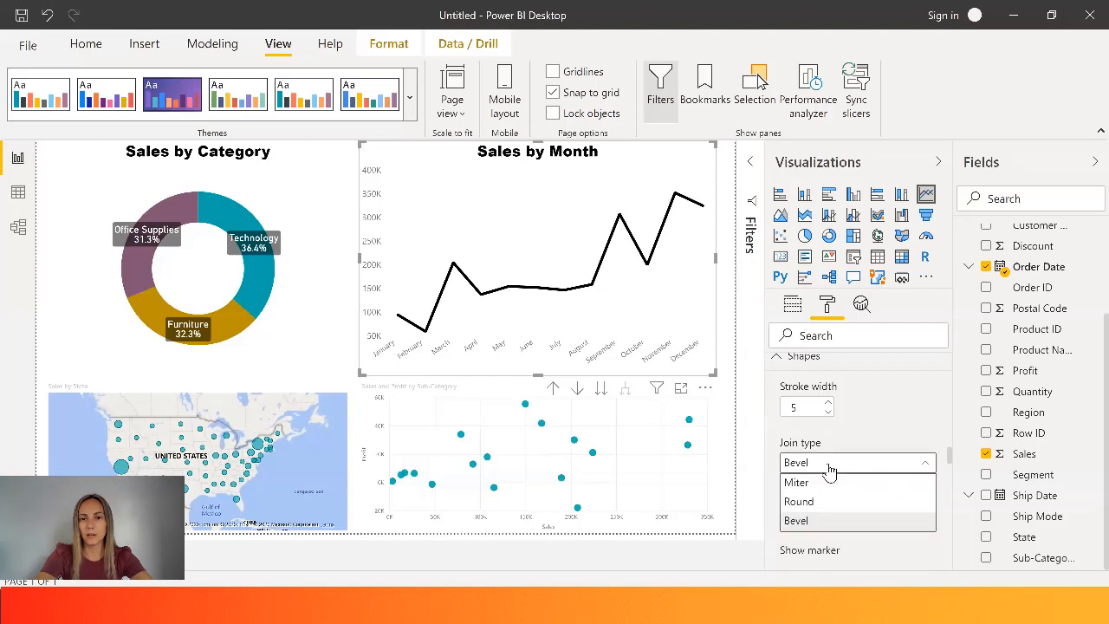
click(821, 503)
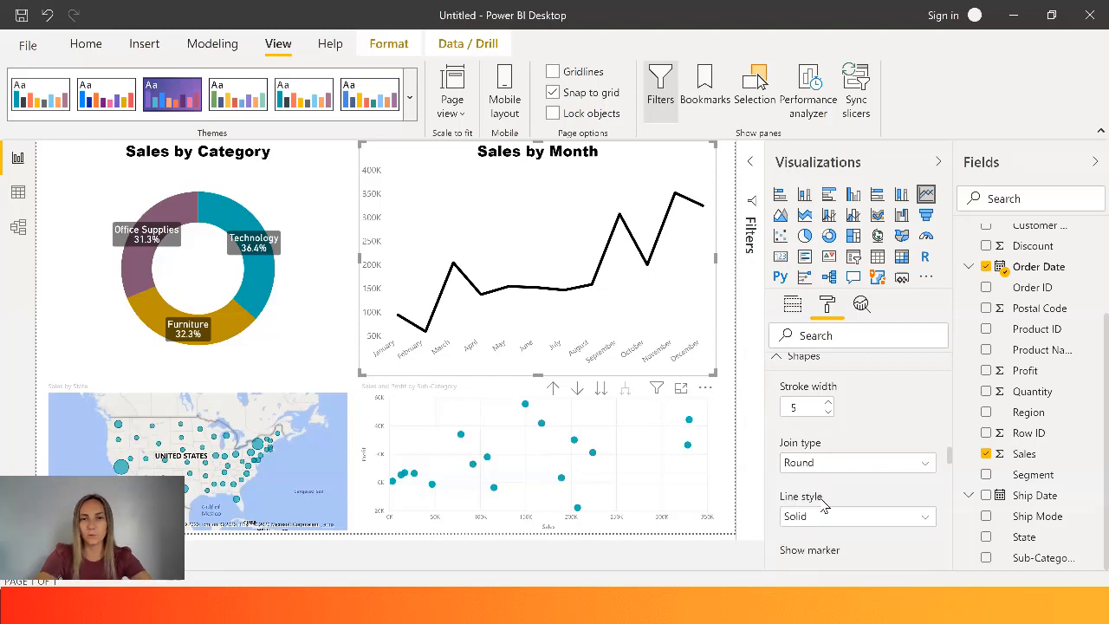
- Set the Sales line's style to Dotted and turn on its markers with the diamond shape
click(879, 522)
click(837, 495)
drag(954, 454, 954, 460)
scroll(953, 459, down, 3)
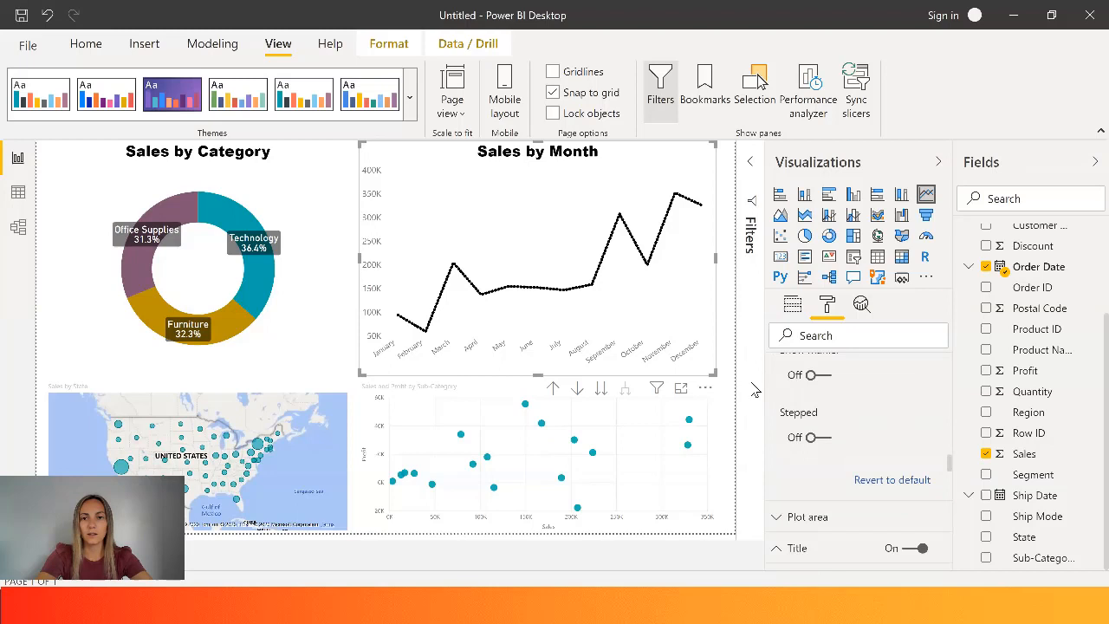
click(818, 377)
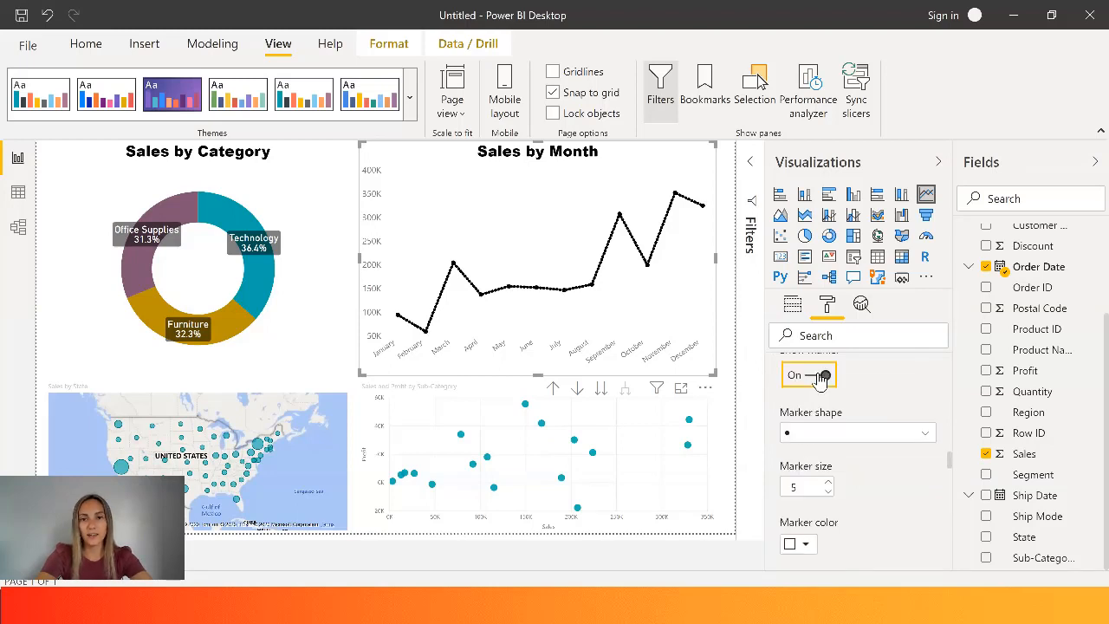
click(843, 435)
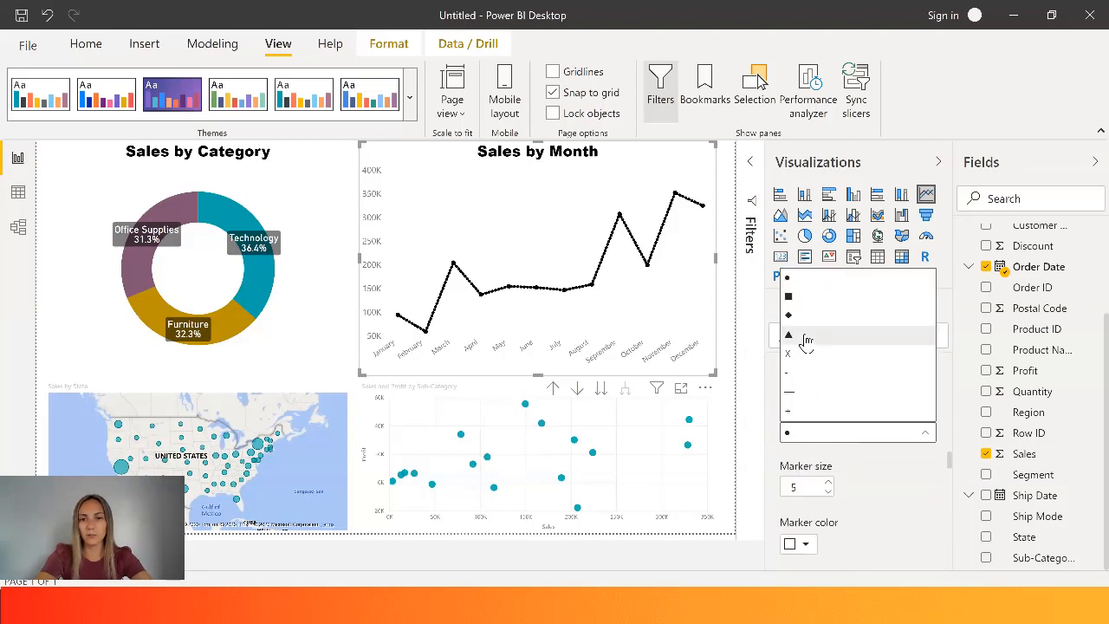
click(801, 318)
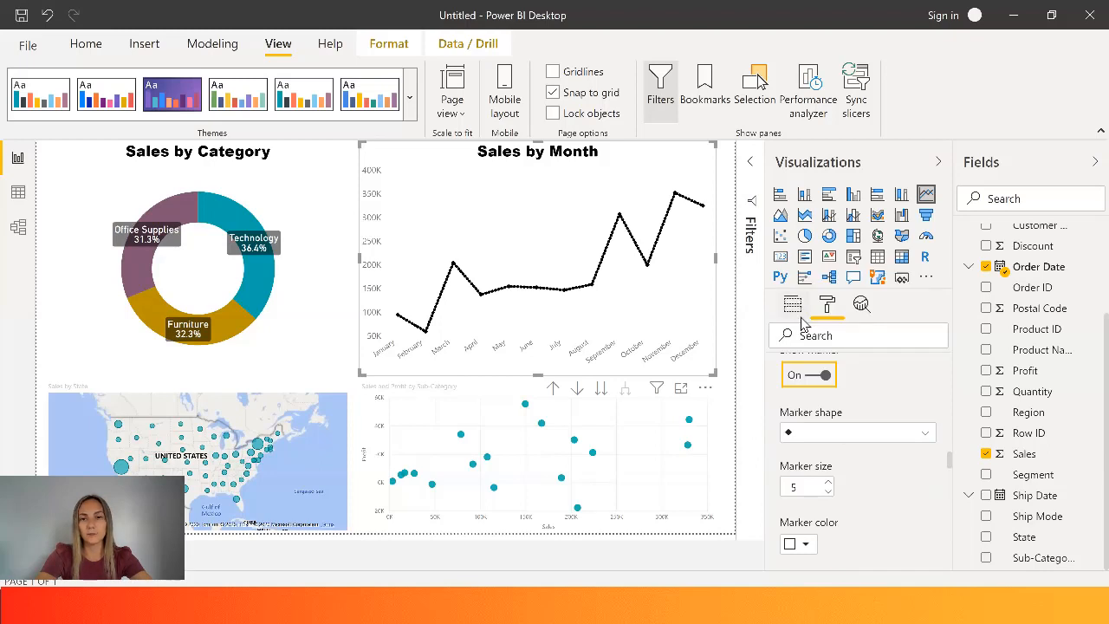
- Set the Sales line's marker color to the coral red theme color and turn on the stepped line
click(803, 544)
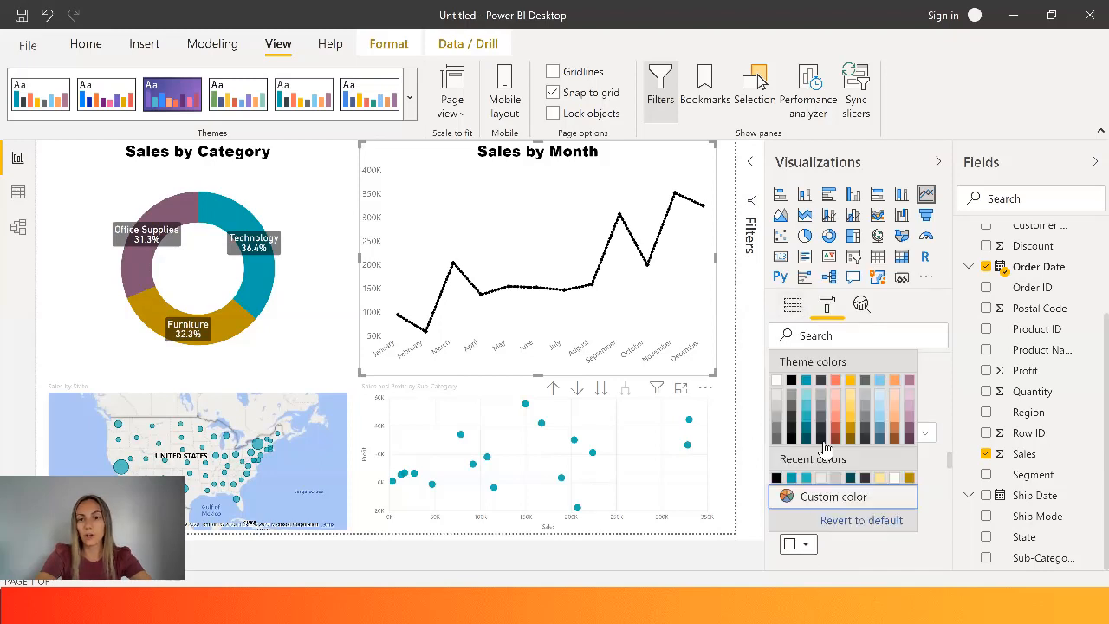
click(836, 381)
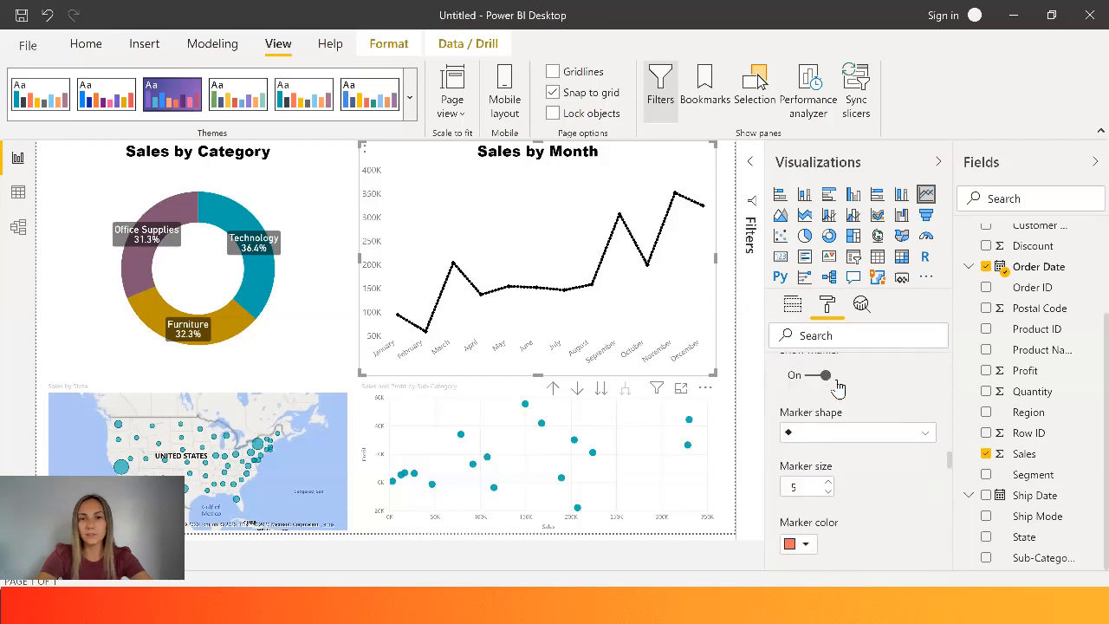
scroll(860, 446, down, 3)
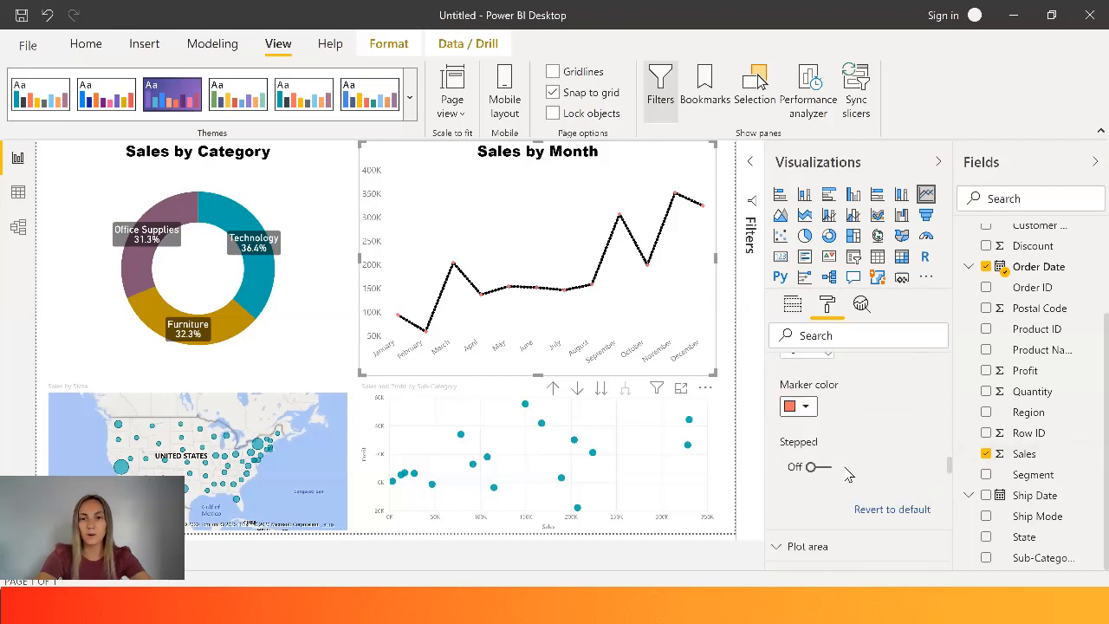
click(815, 468)
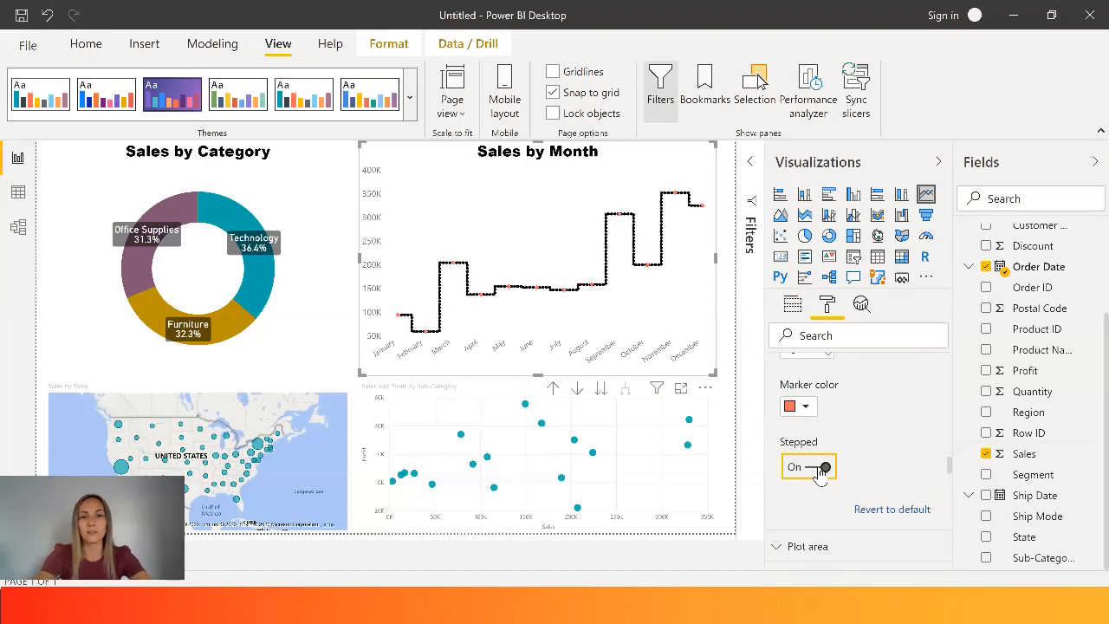
- Add the seasons image from the Desktop as the line chart's plot area background
scroll(867, 442, down, 2)
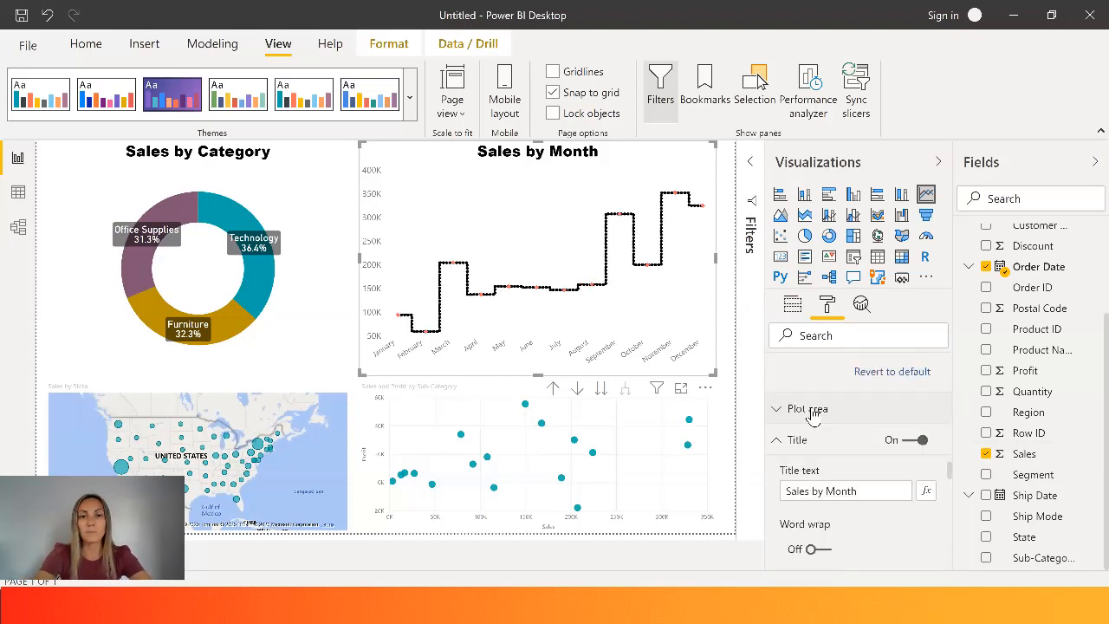
click(810, 410)
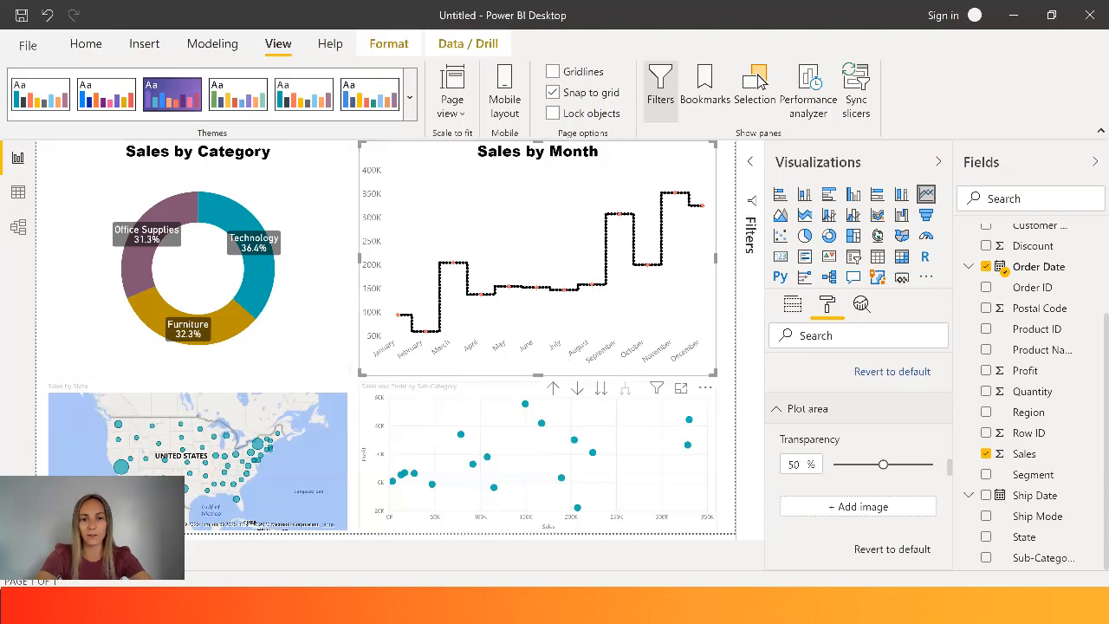
click(851, 512)
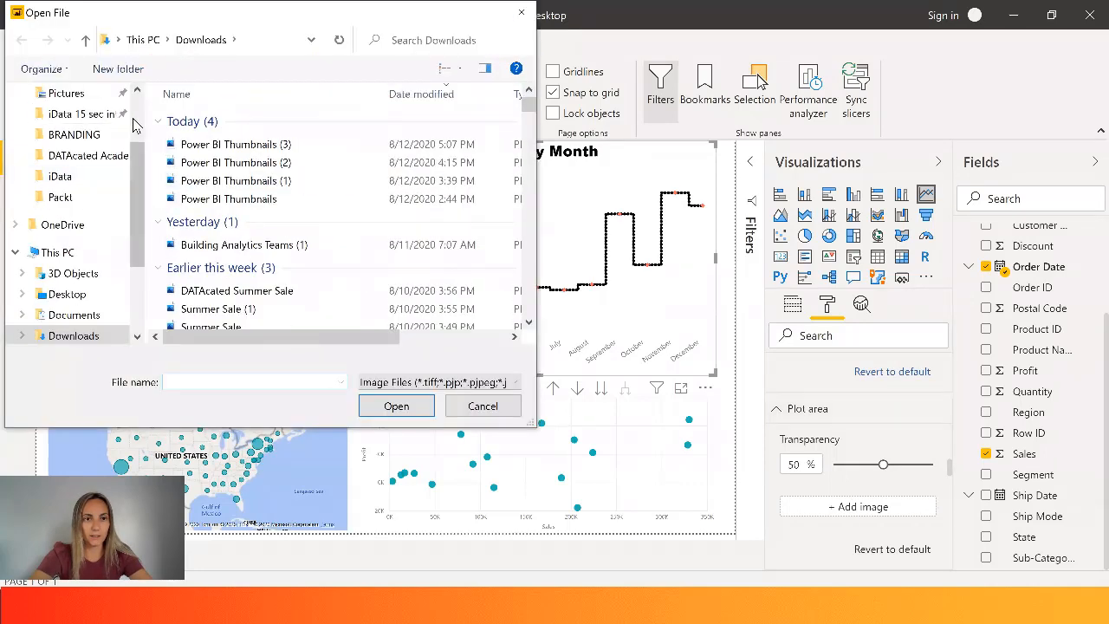
scroll(134, 126, up, 3)
click(78, 127)
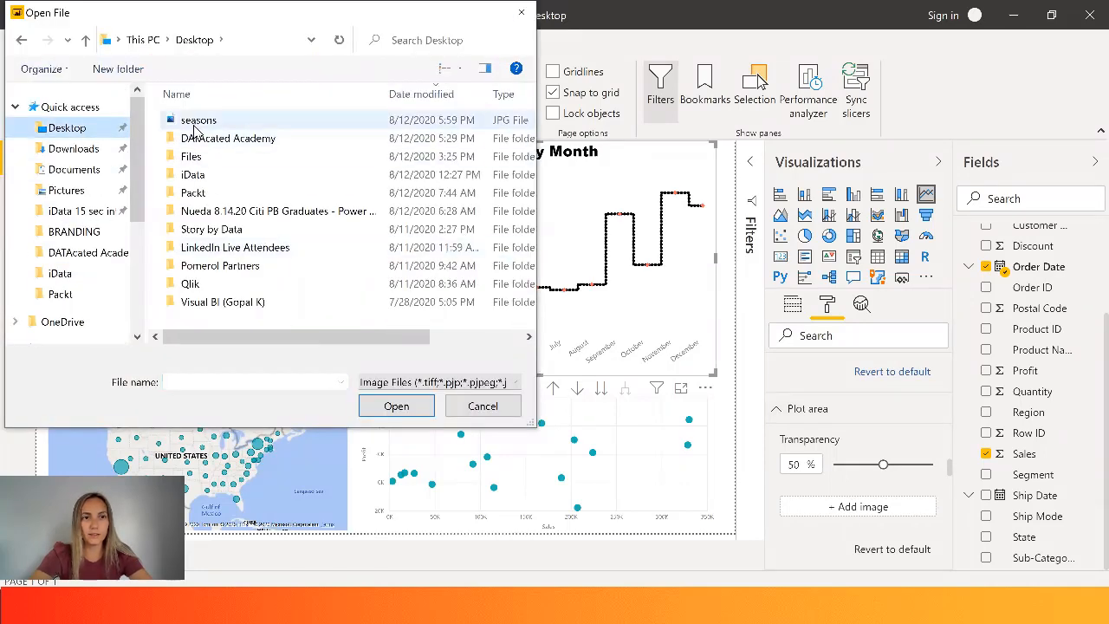
double_click(195, 121)
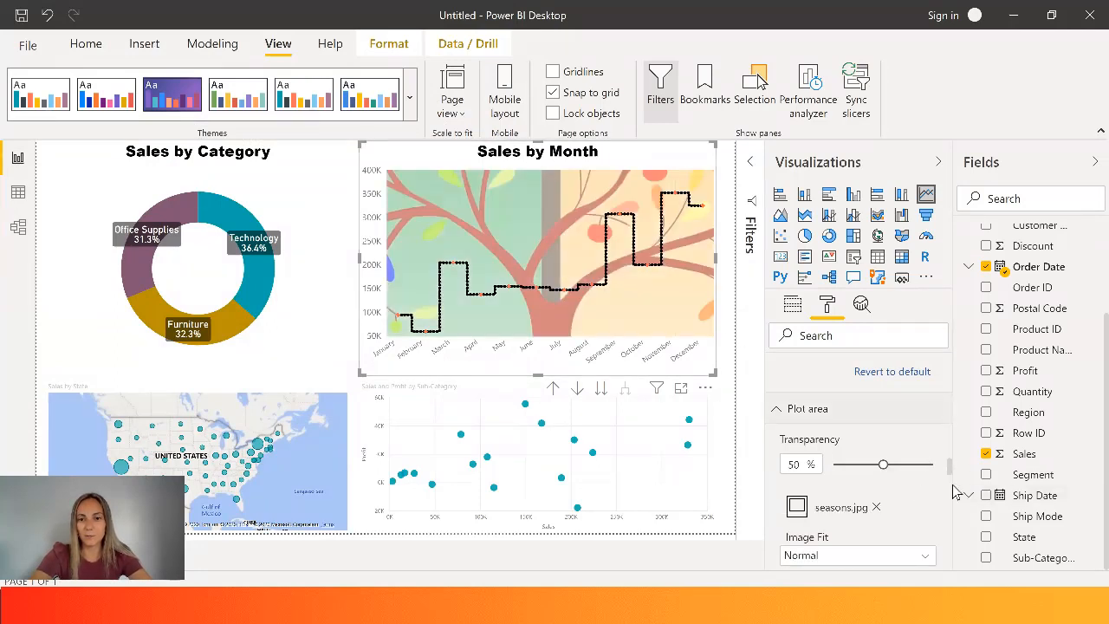
- Set the plot area image fit to Fit and its transparency to 80%
scroll(953, 491, down, 2)
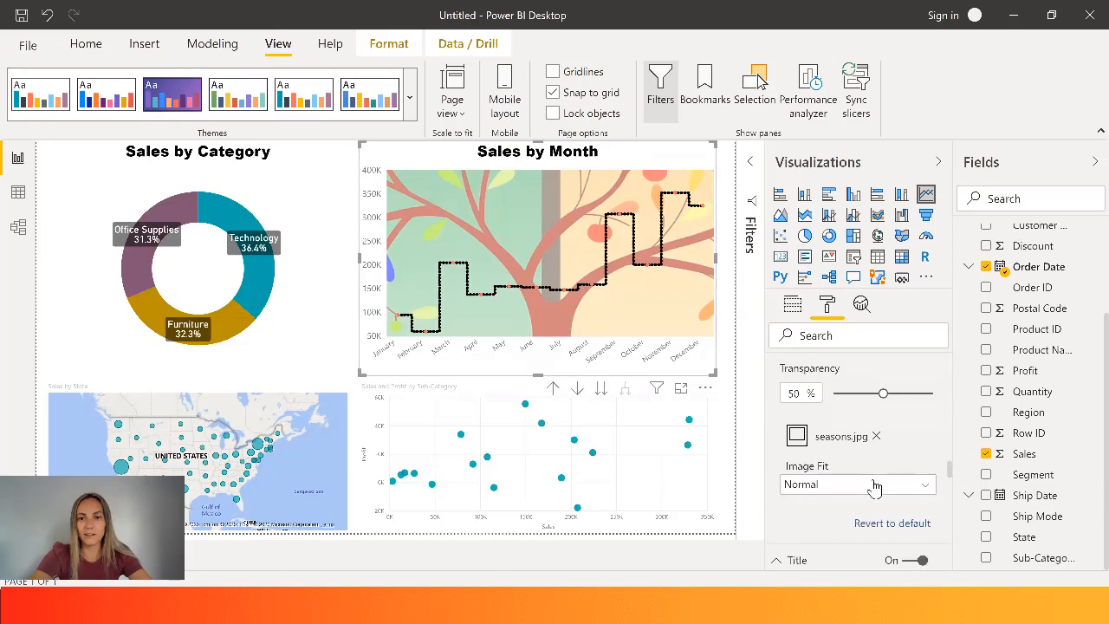
click(875, 486)
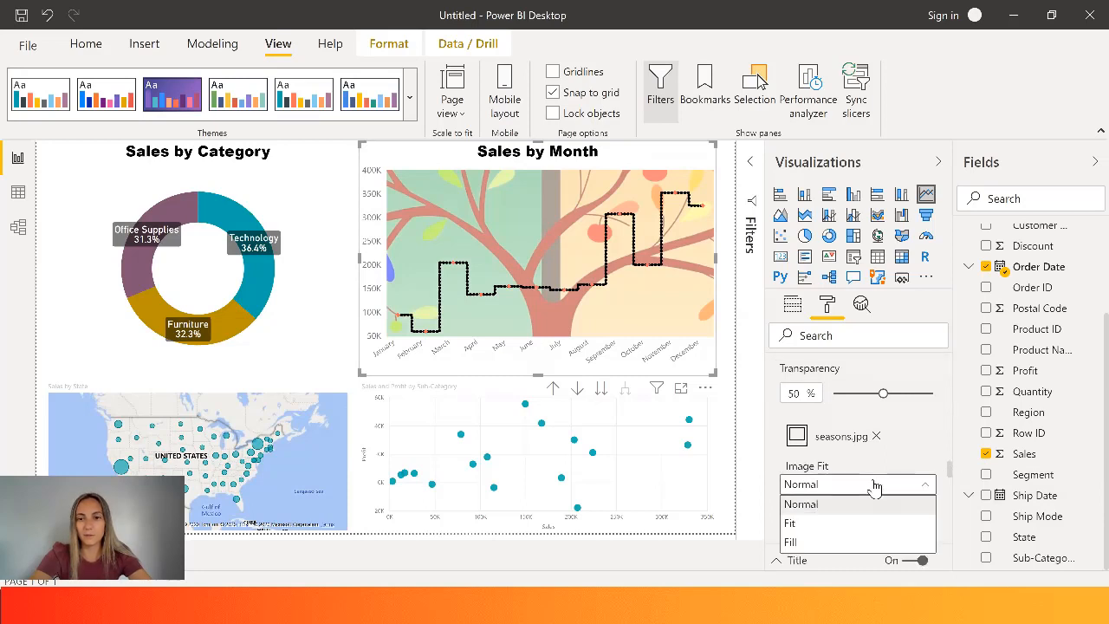
click(832, 524)
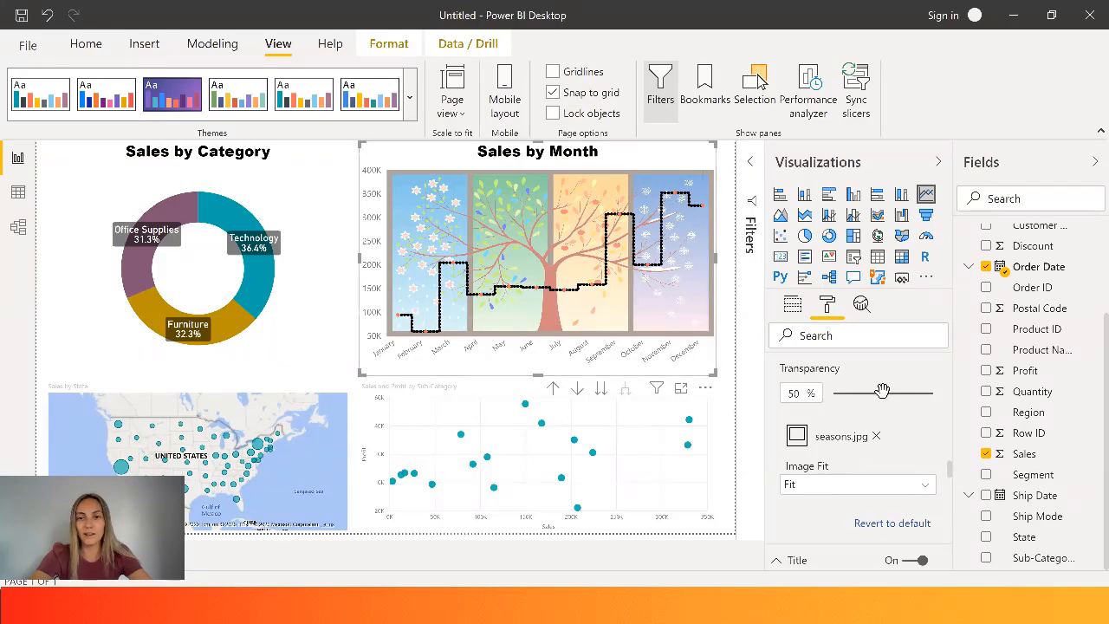
drag(877, 393, 913, 395)
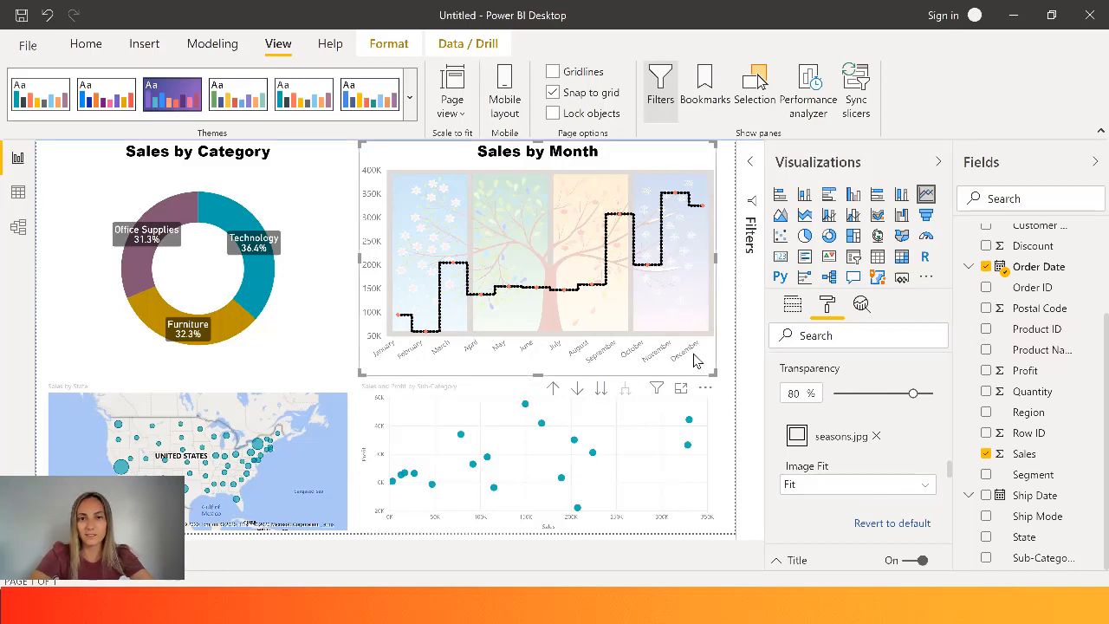
- Add the Profit field to the line chart's tooltips
drag(951, 469, 952, 495)
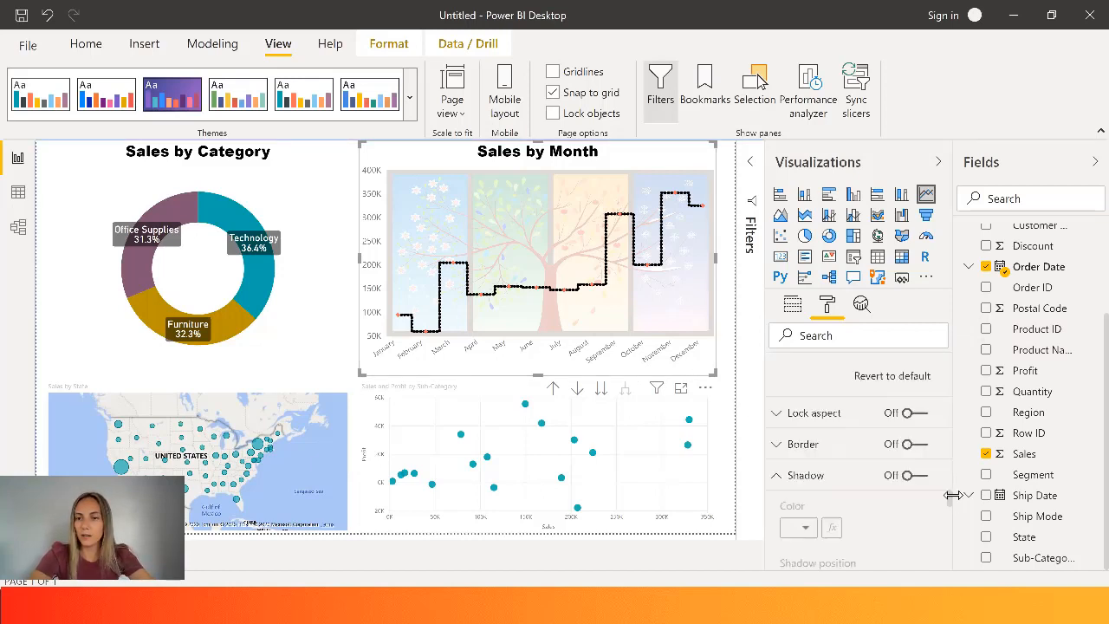
drag(952, 502, 947, 357)
mouse_move(621, 221)
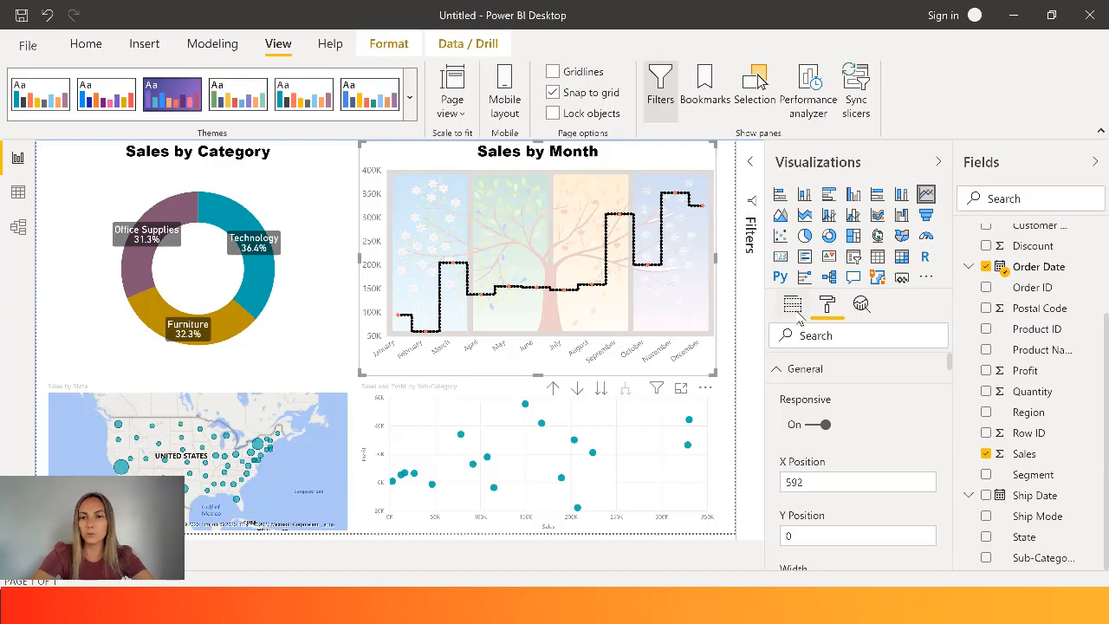
click(792, 304)
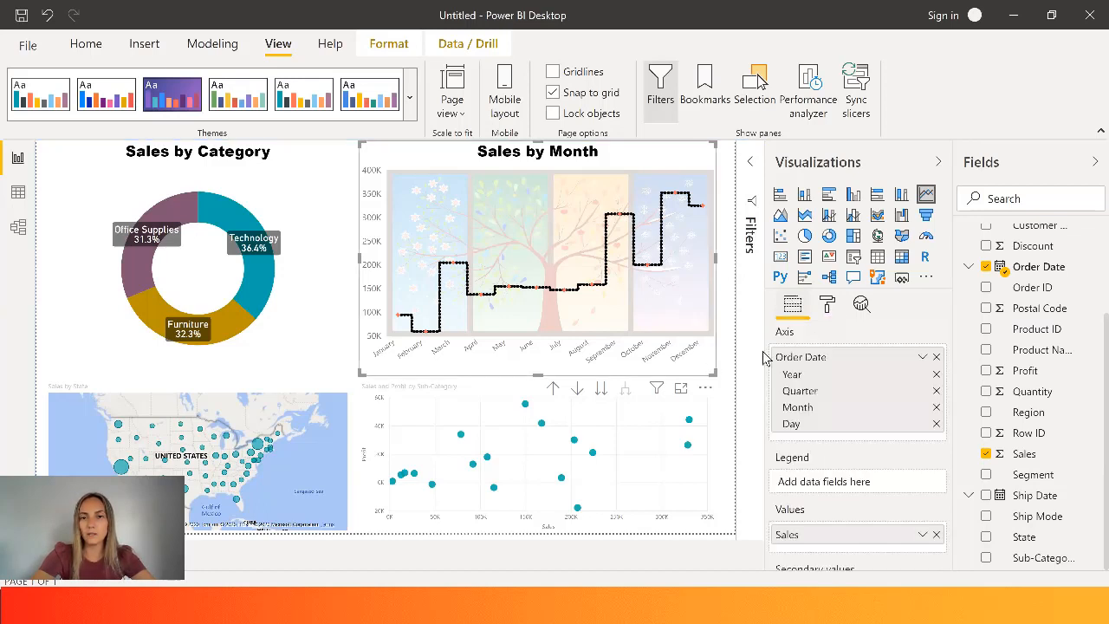
drag(950, 372, 955, 461)
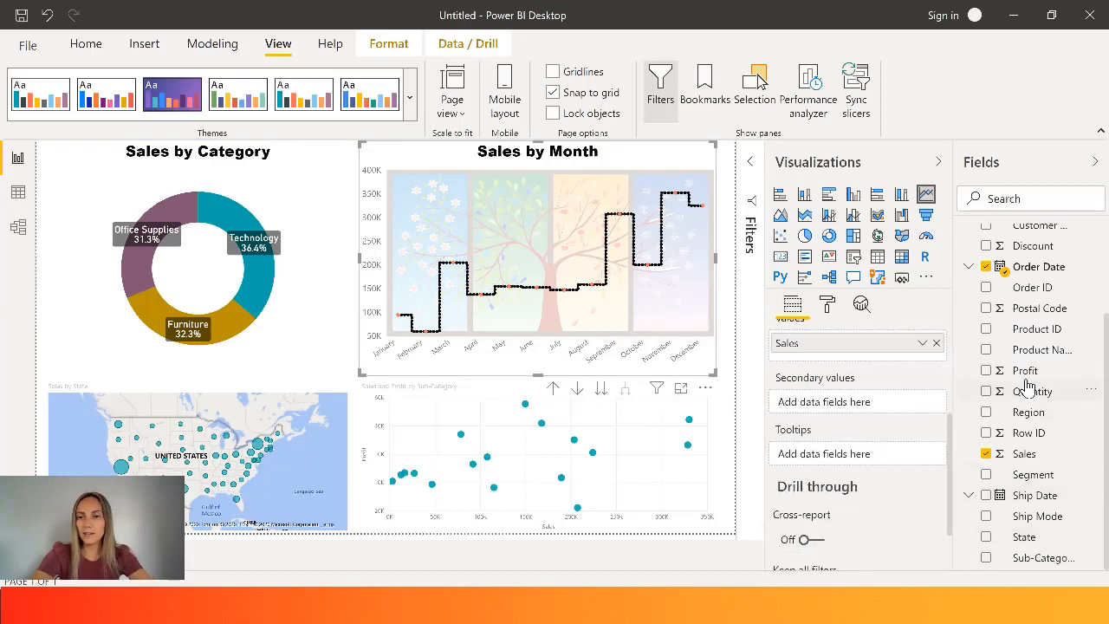
drag(1026, 373, 832, 461)
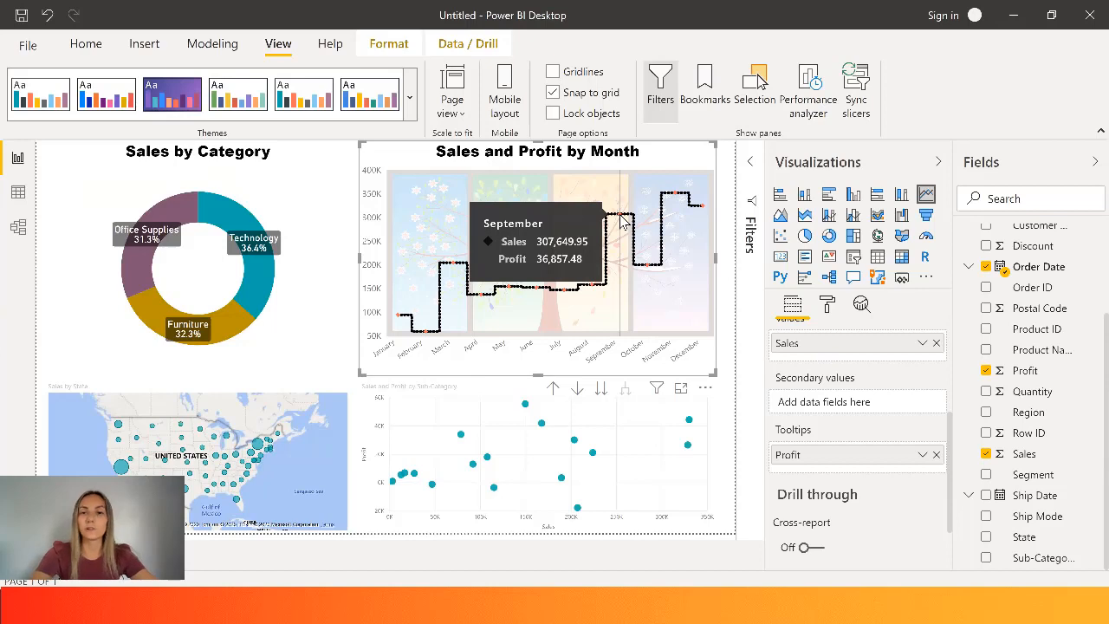
- Reduce the heights of the donut chart and the line chart to free space above the map and scatter chart
click(326, 465)
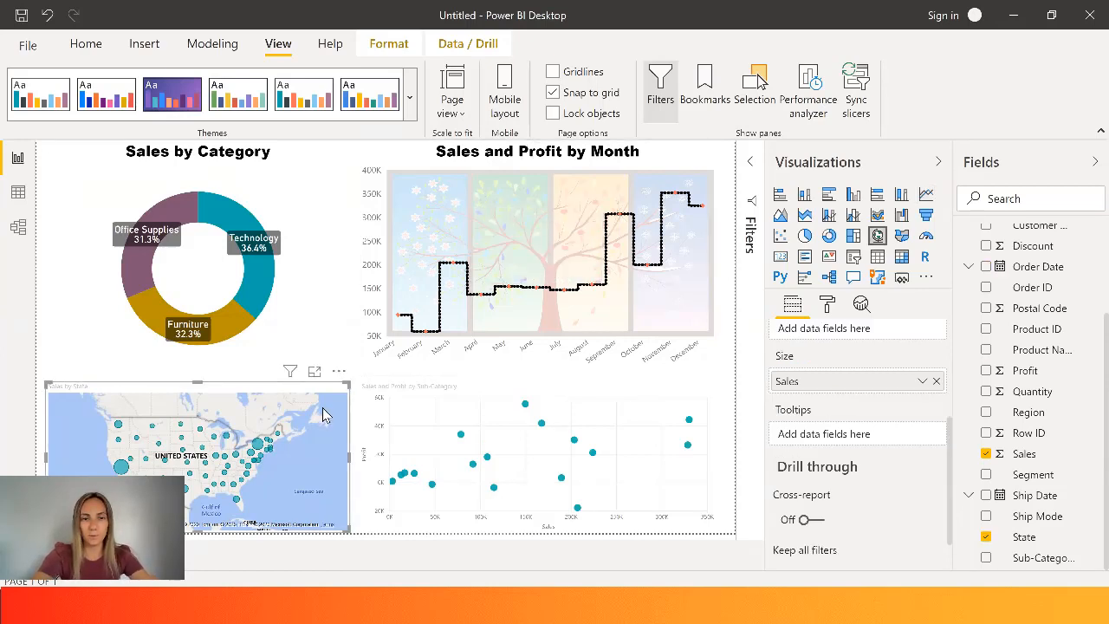
click(267, 374)
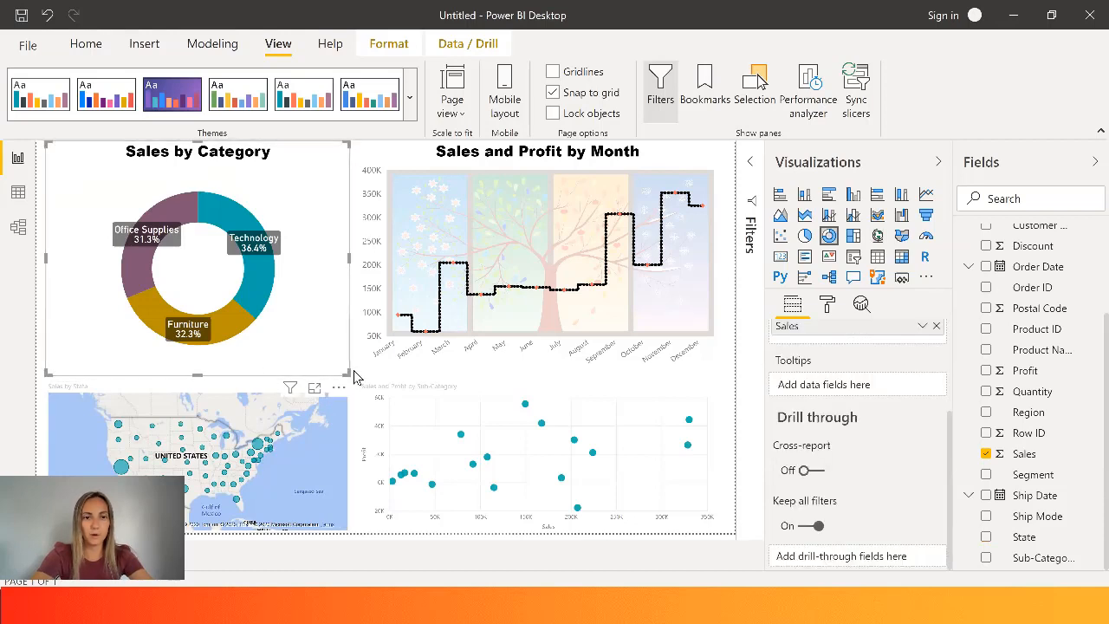
drag(349, 373, 344, 308)
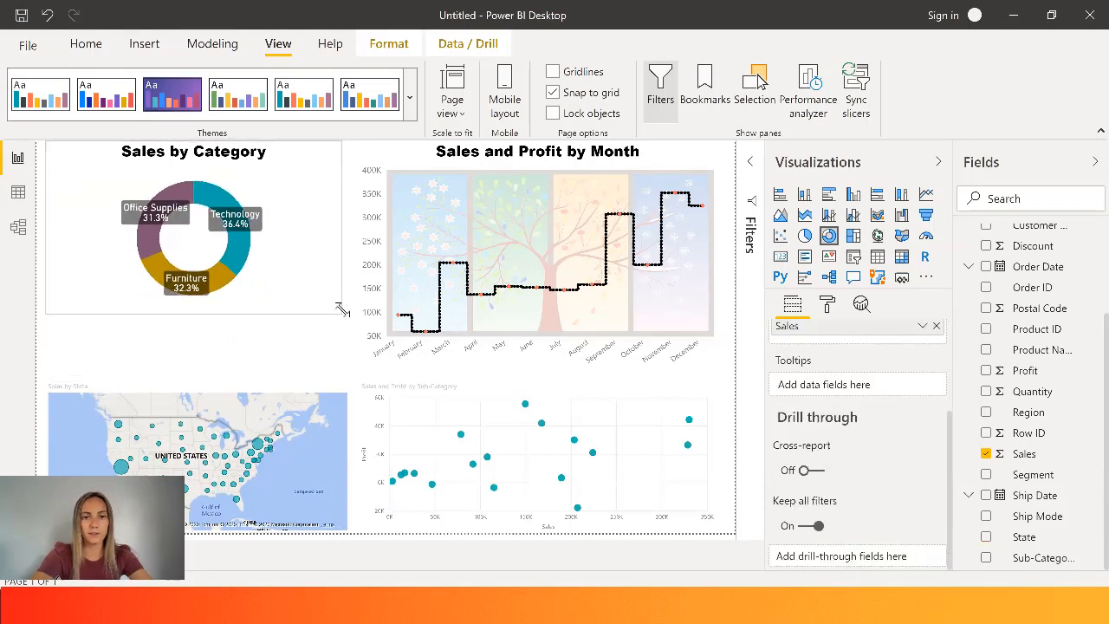
click(397, 308)
drag(361, 372, 356, 309)
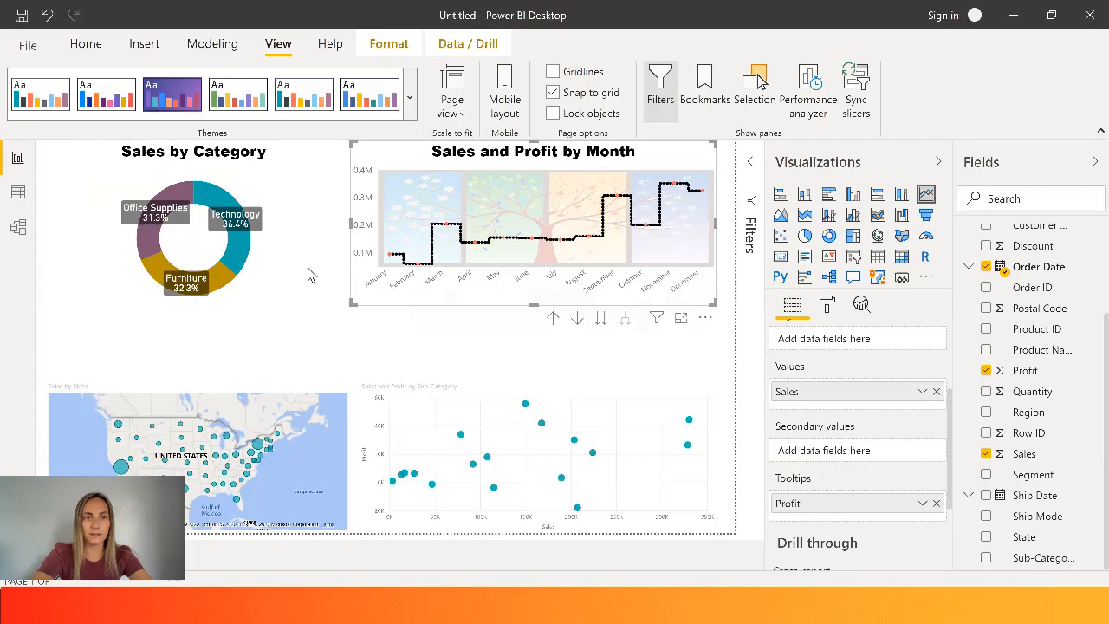
- Show the report page's alignment gridlines and turn them off again
click(309, 343)
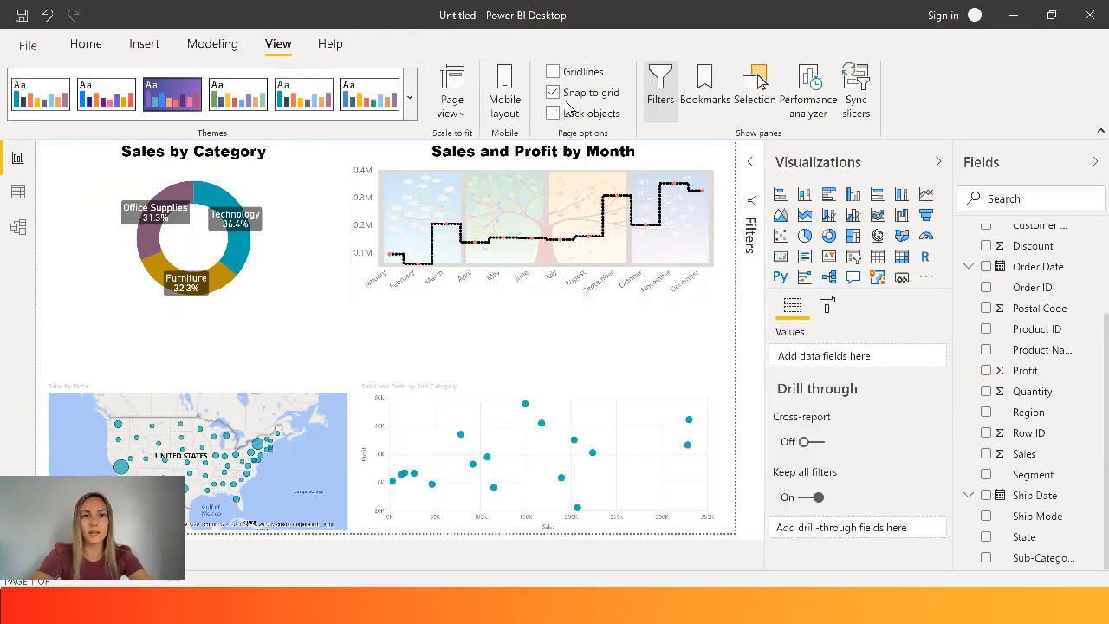
click(557, 75)
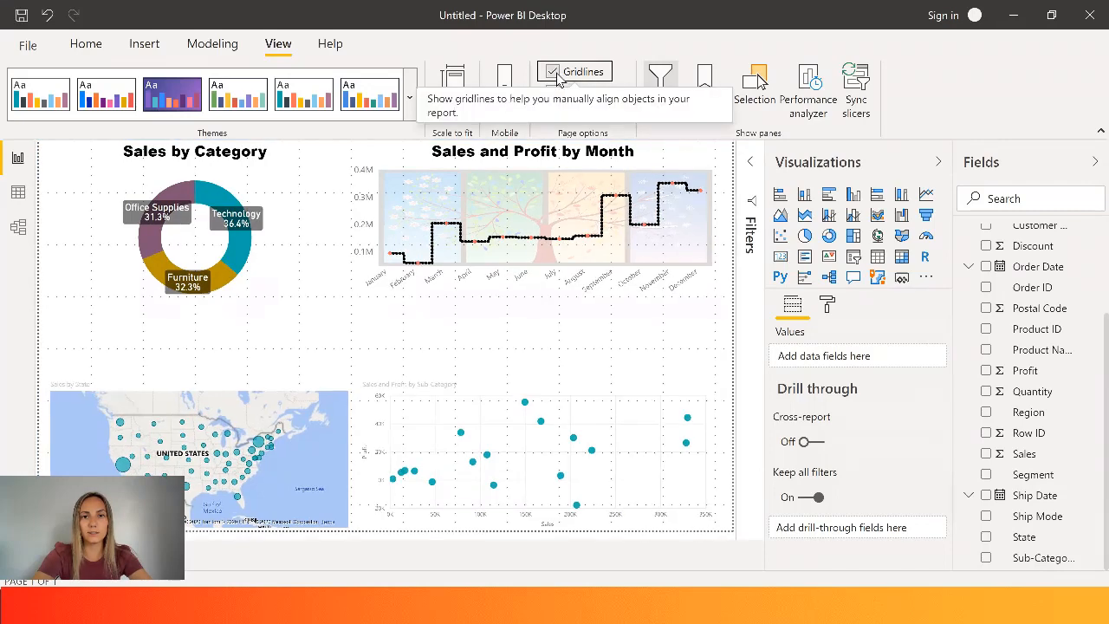
click(558, 76)
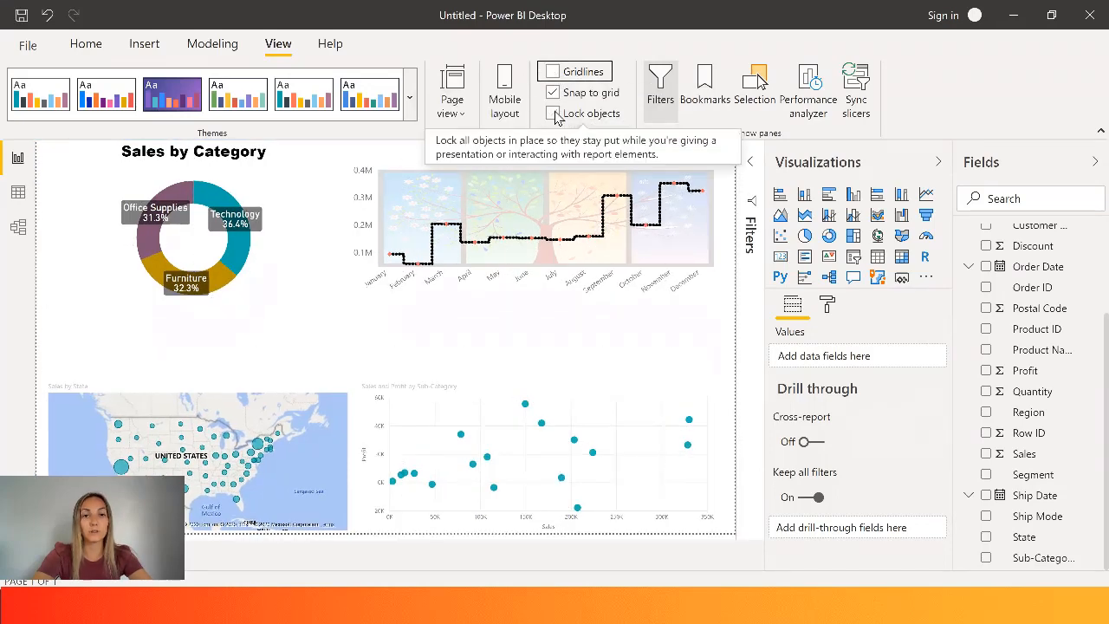
- Extend the map and the scatter chart upward to fill the space below the donut and line charts
click(332, 397)
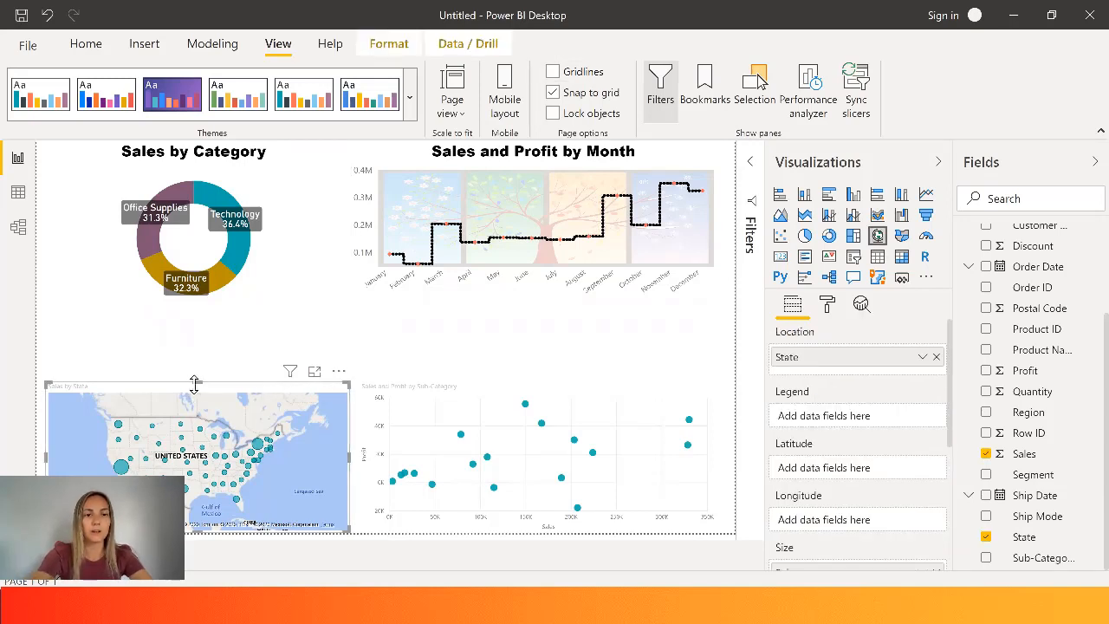
drag(193, 338, 197, 318)
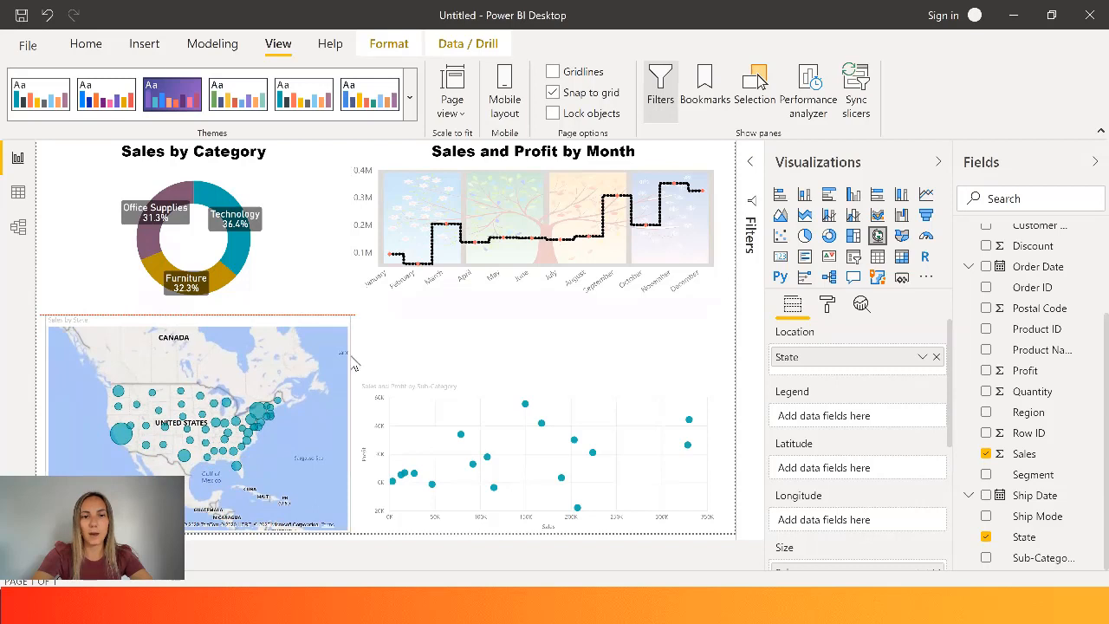
click(411, 364)
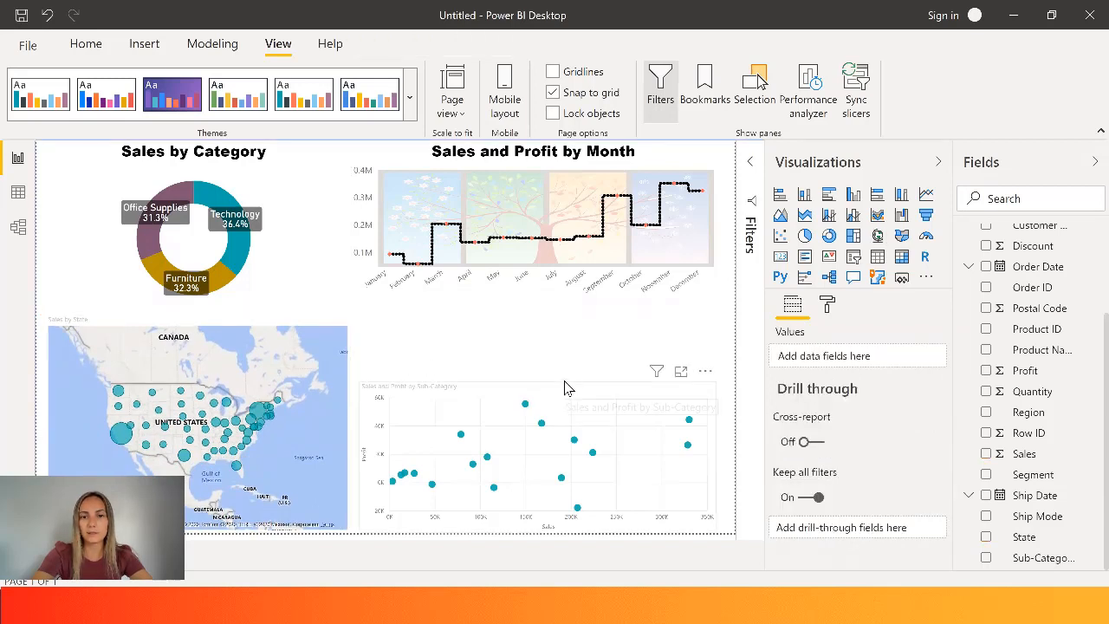
click(551, 388)
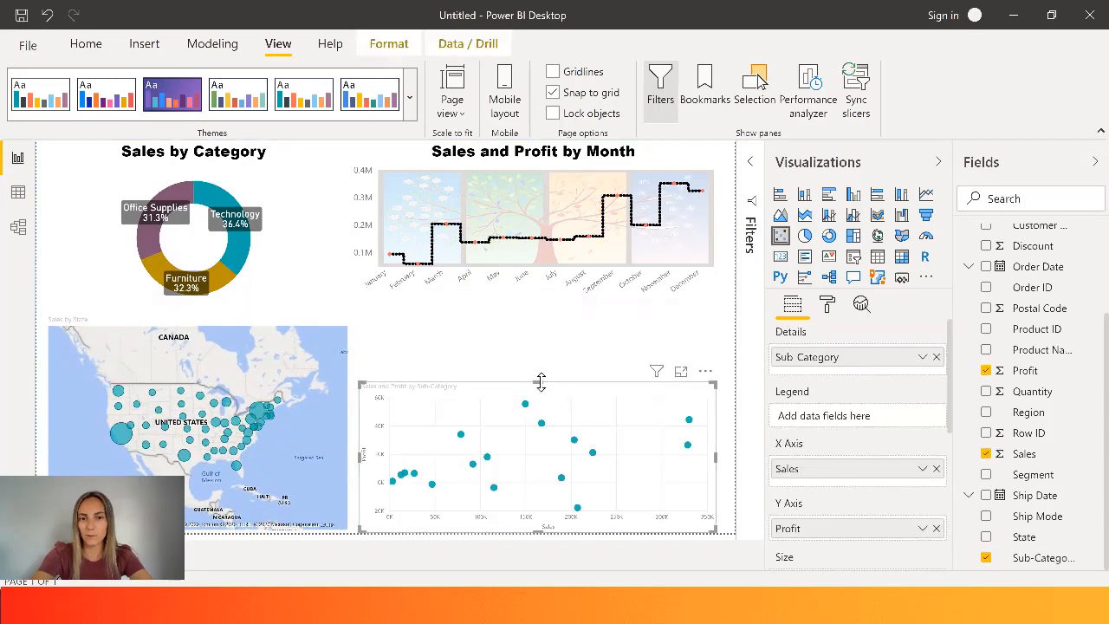
drag(539, 382, 539, 325)
- Set the default data color of the Sales by State map to black
click(315, 442)
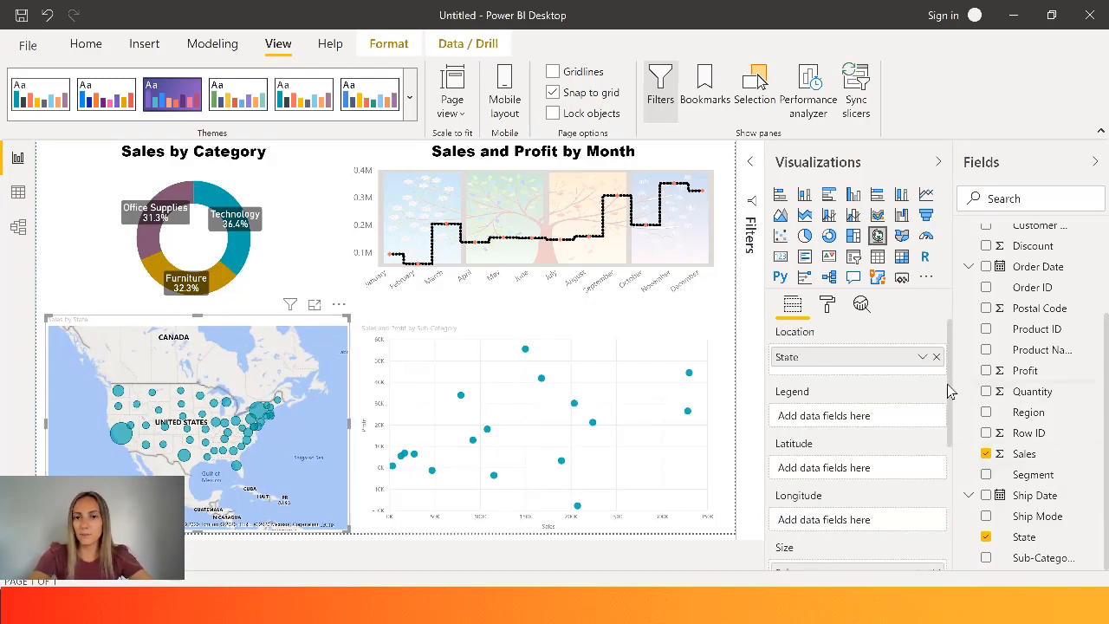
click(827, 305)
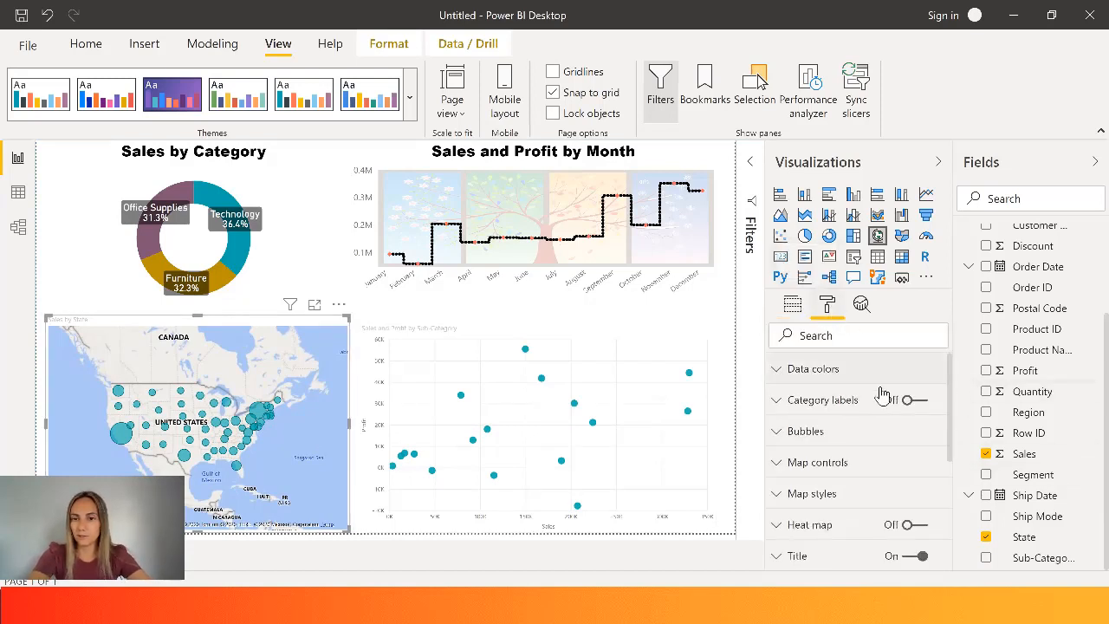
click(793, 374)
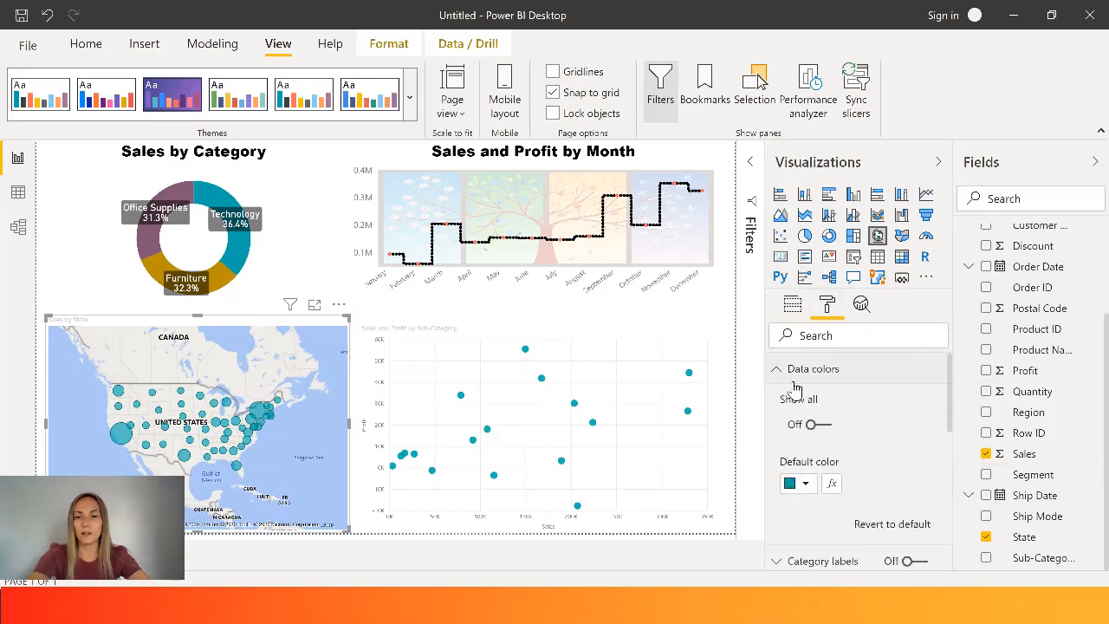
click(806, 487)
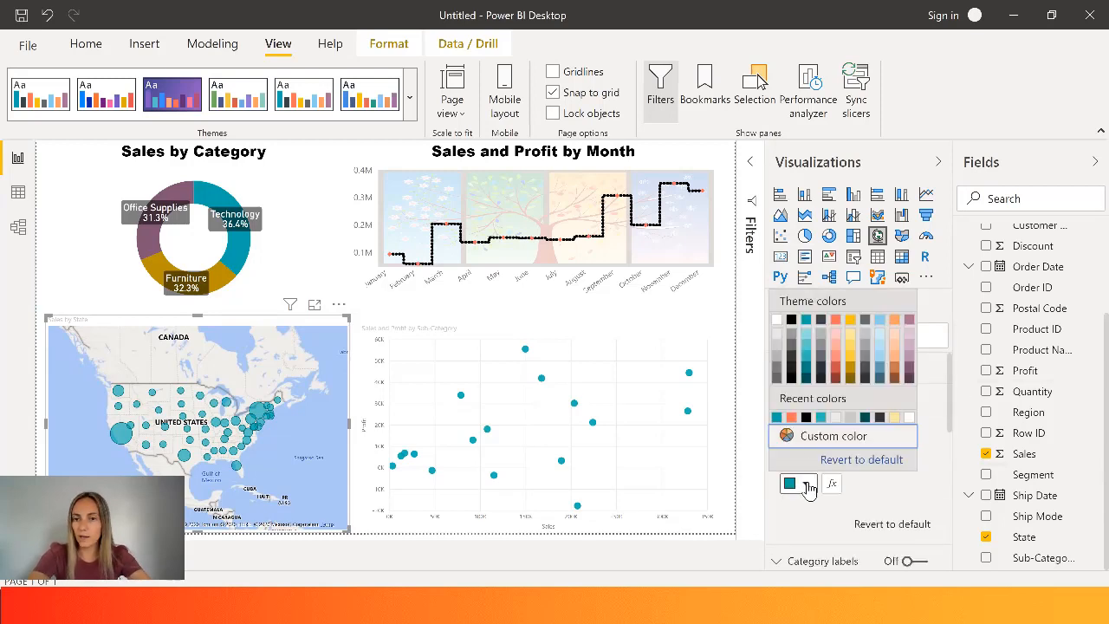
click(806, 418)
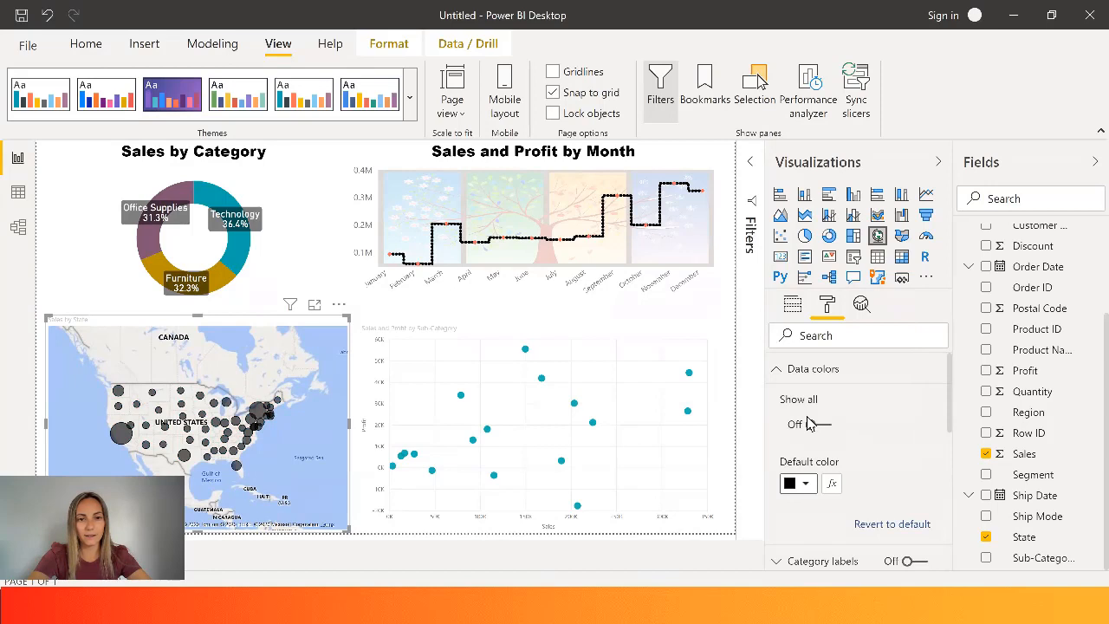
drag(951, 394, 950, 405)
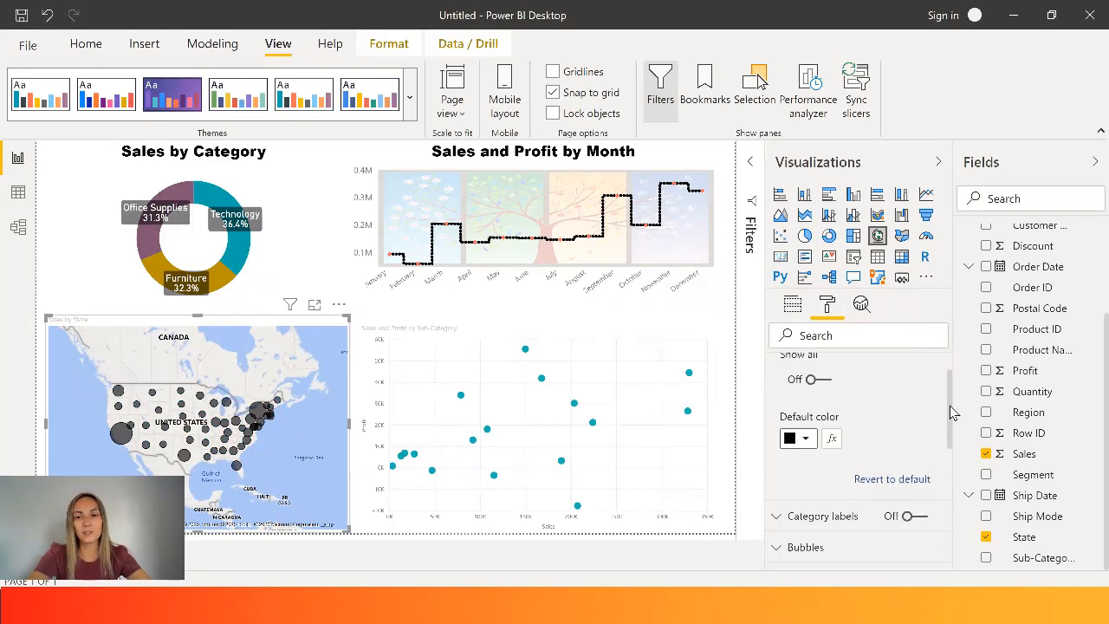
- Color the Sales by State map's bubbles by a Count of State color scale, light orange for the lowest value and dark blue for the highest
click(834, 440)
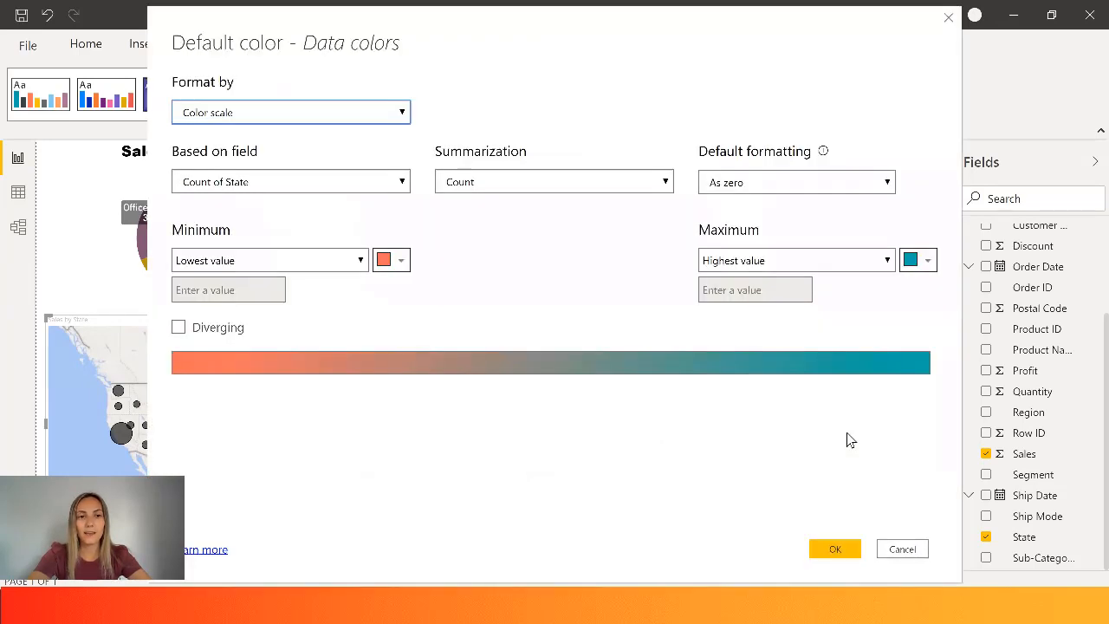
click(397, 260)
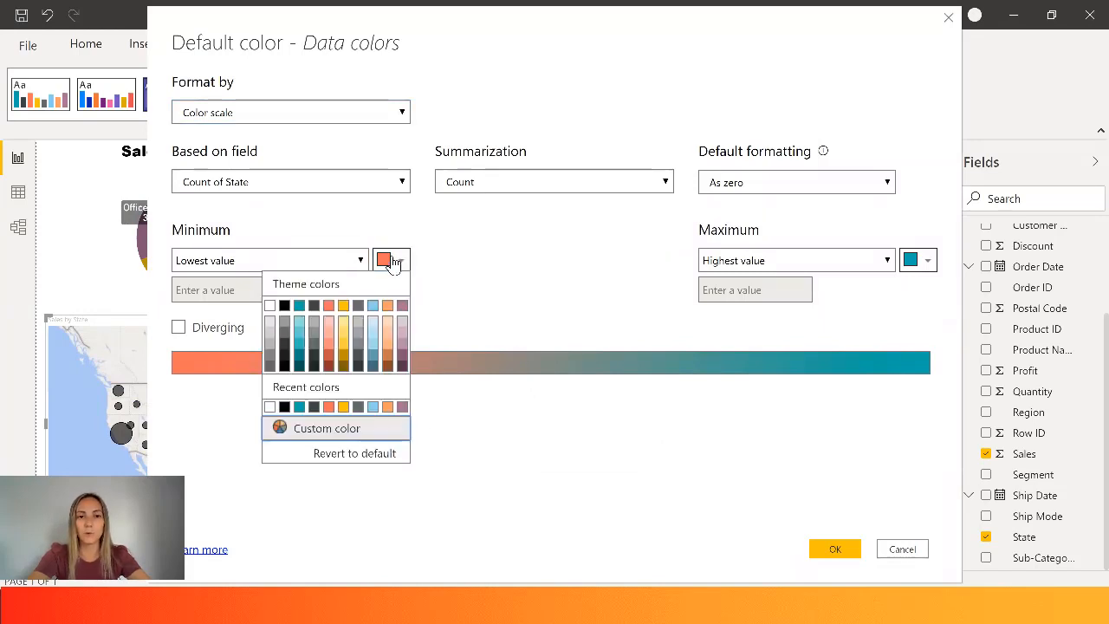
click(343, 311)
click(925, 262)
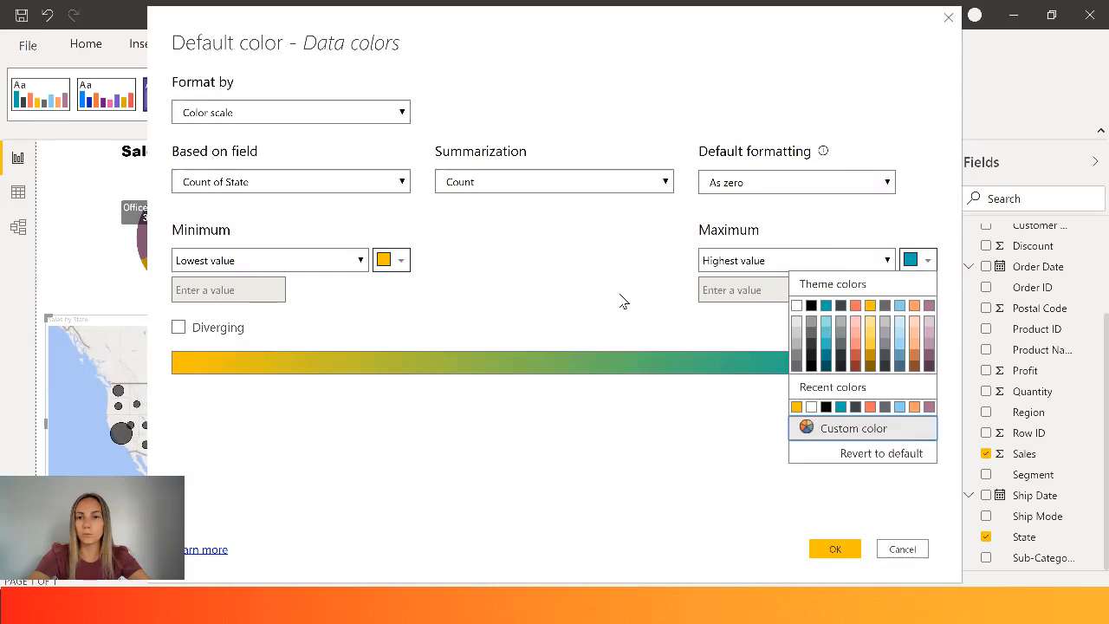
click(900, 308)
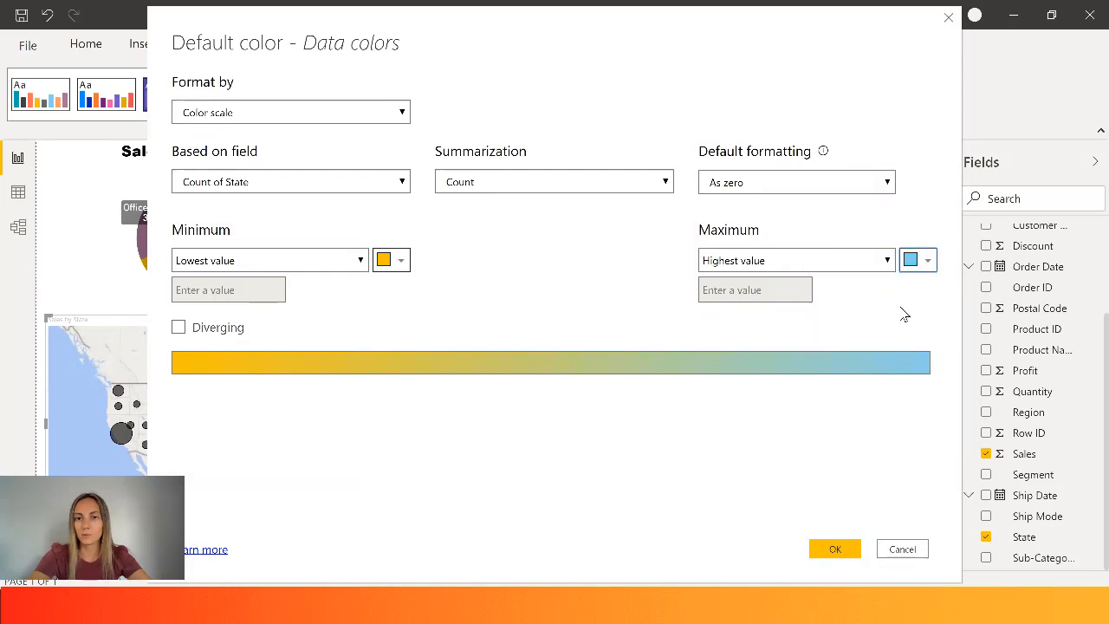
click(927, 261)
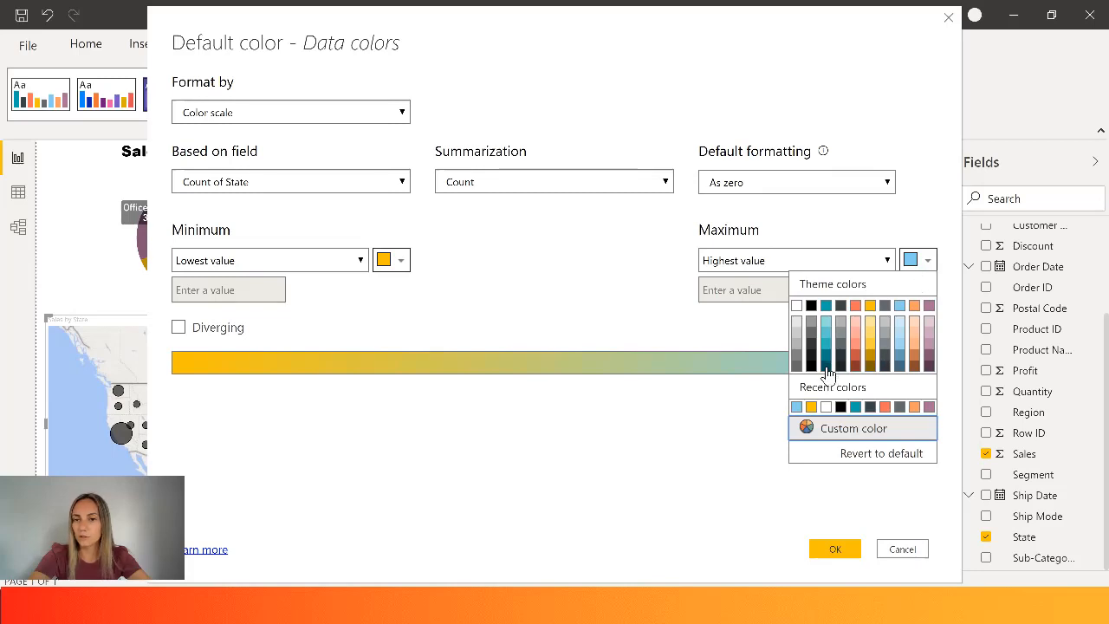
click(899, 368)
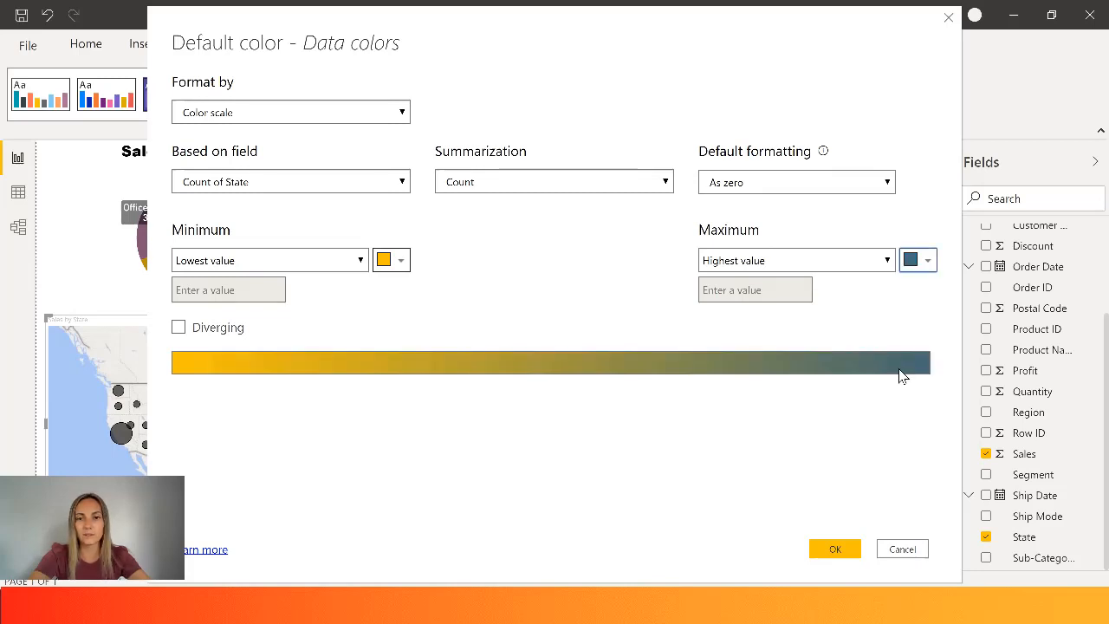
click(392, 259)
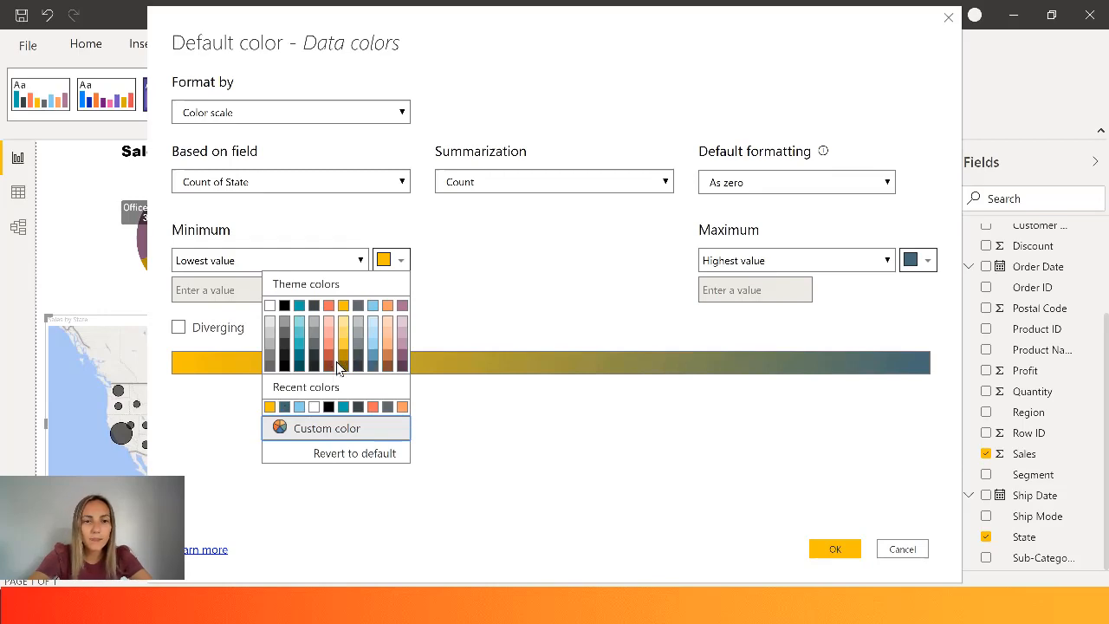
click(403, 407)
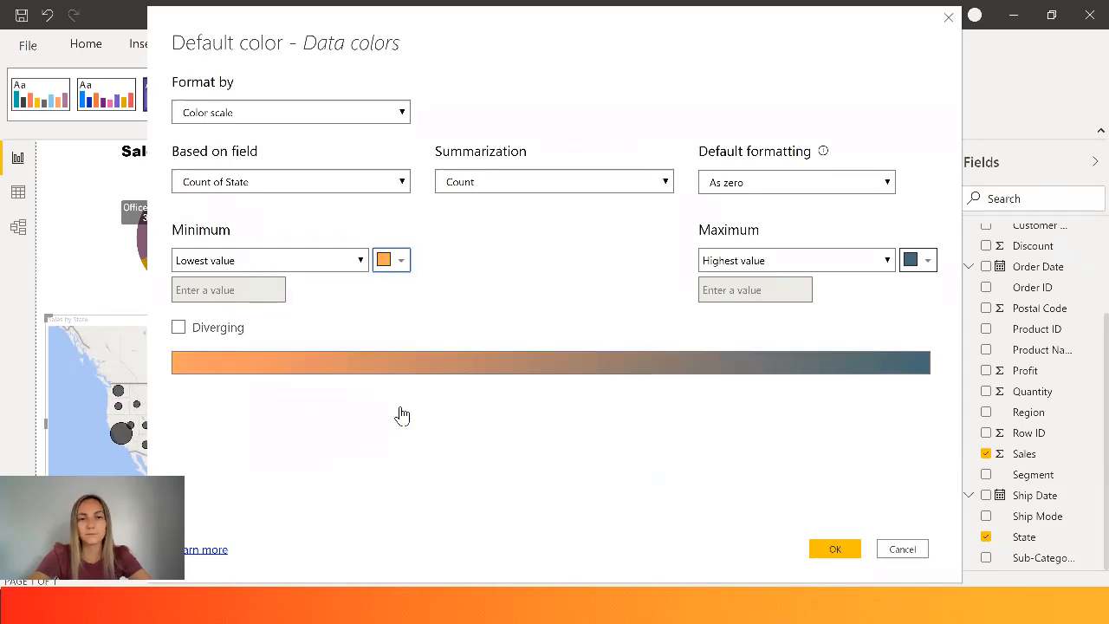
click(834, 550)
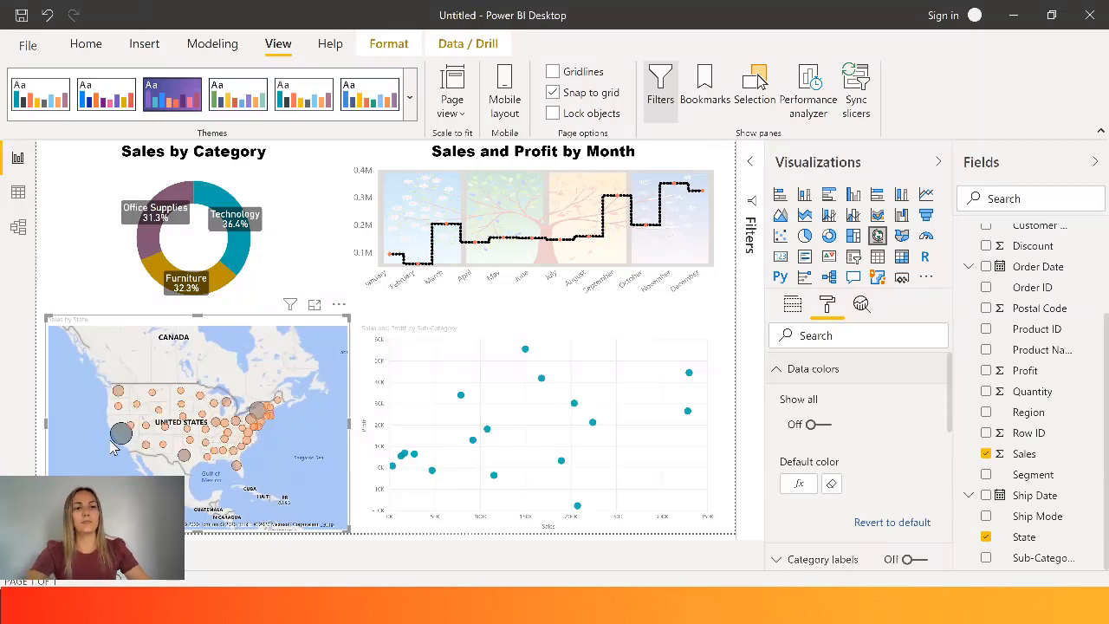
mouse_move(119, 442)
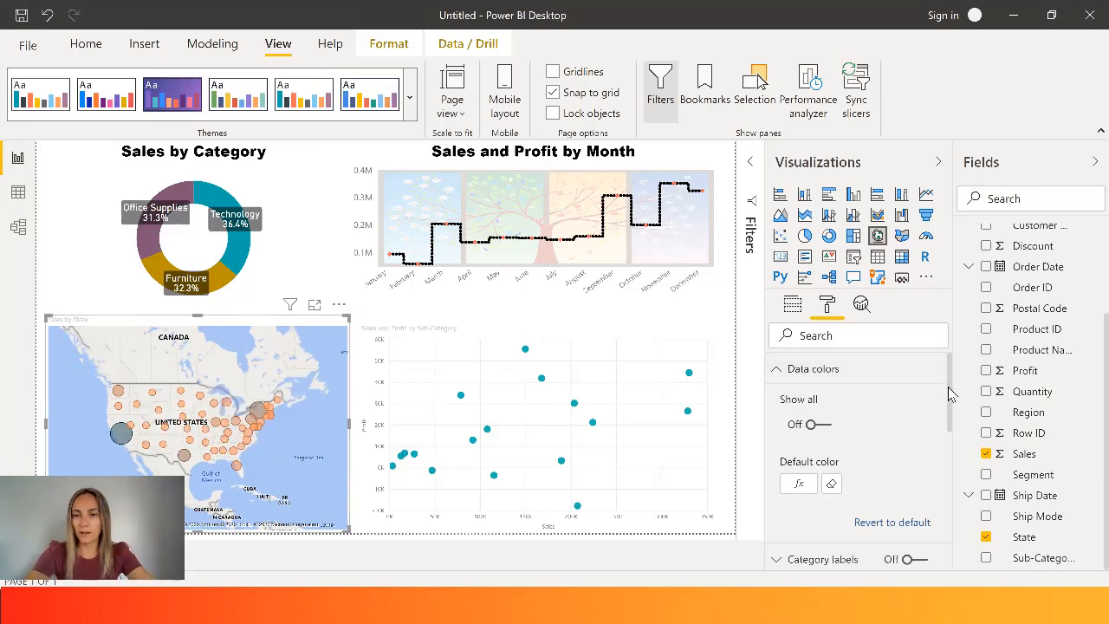
- Set the bubble size of the Sales by State map to 7
scroll(950, 395, down, 3)
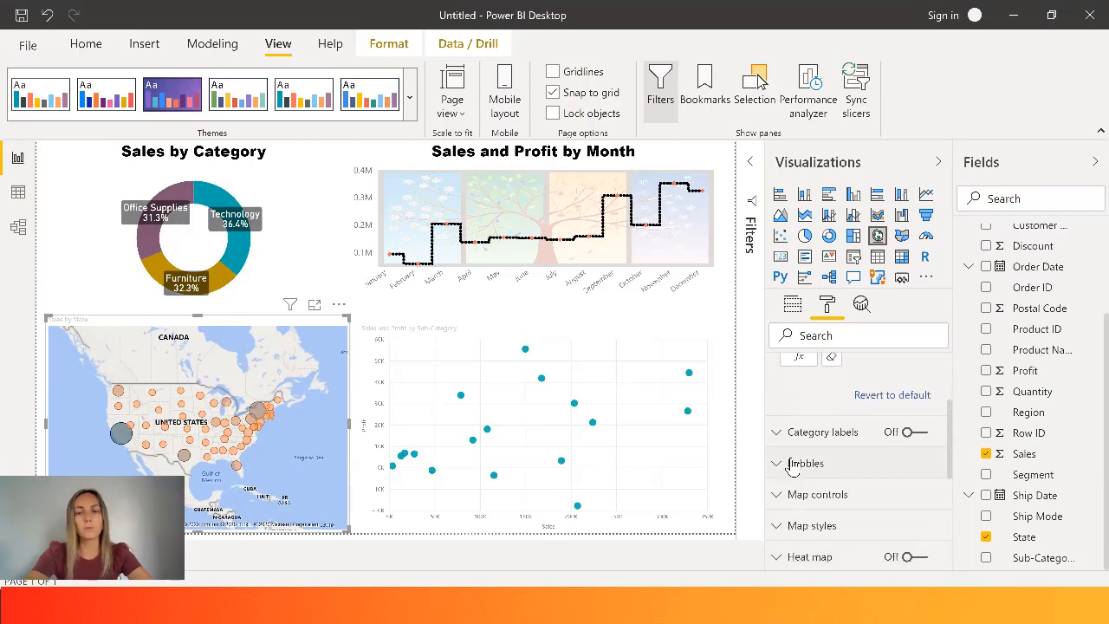
click(790, 465)
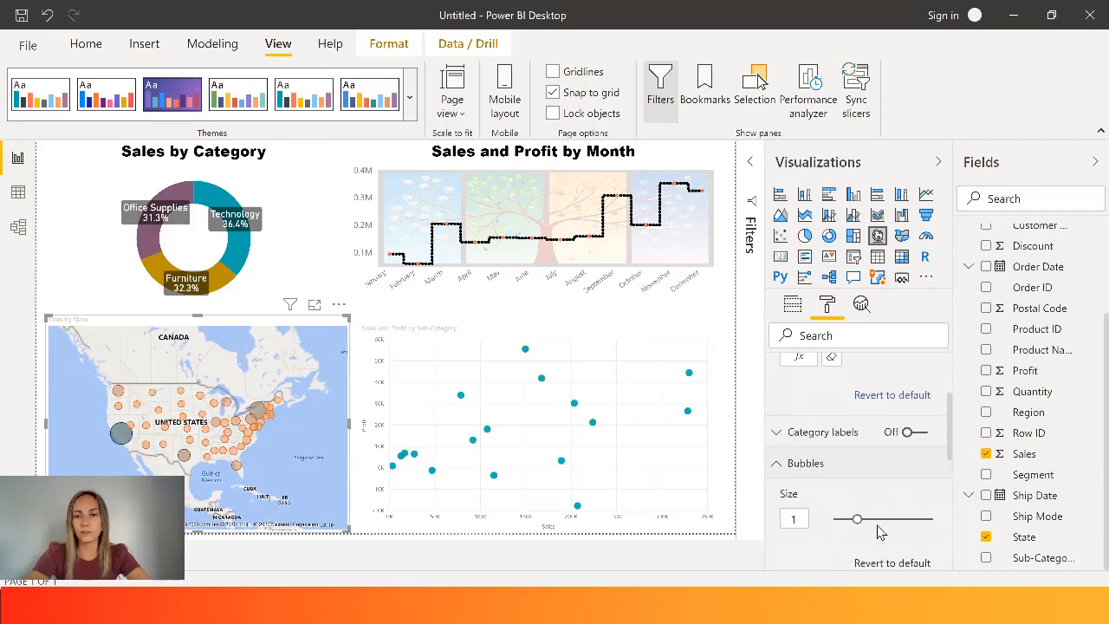
mouse_move(874, 520)
mouse_down()
mouse_move(858, 519)
mouse_move(871, 520)
mouse_up()
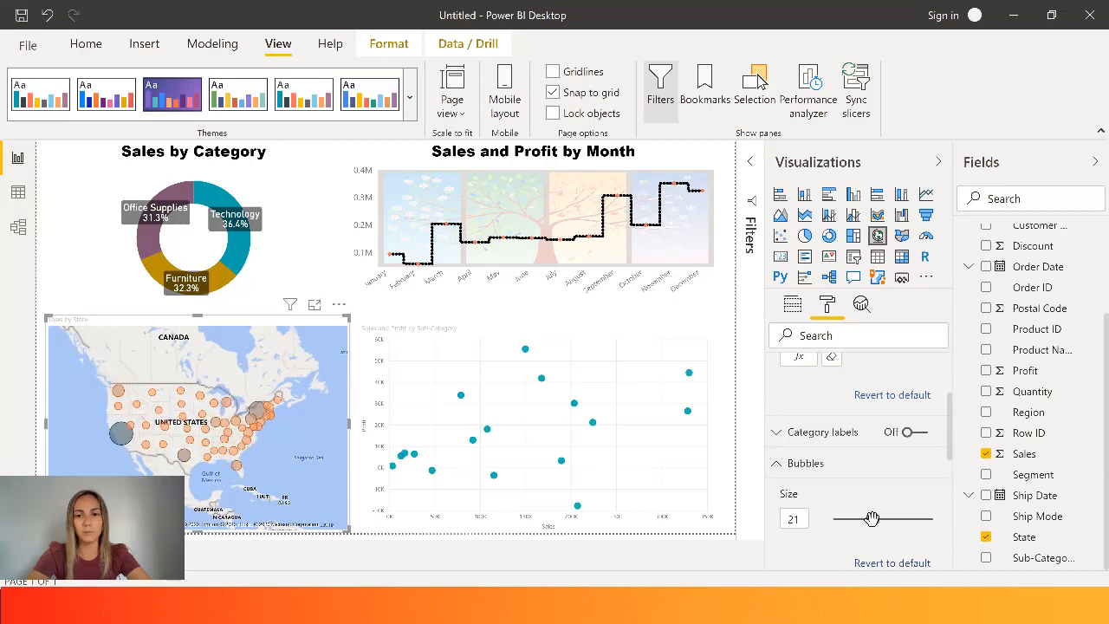
scroll(884, 475, down, 1)
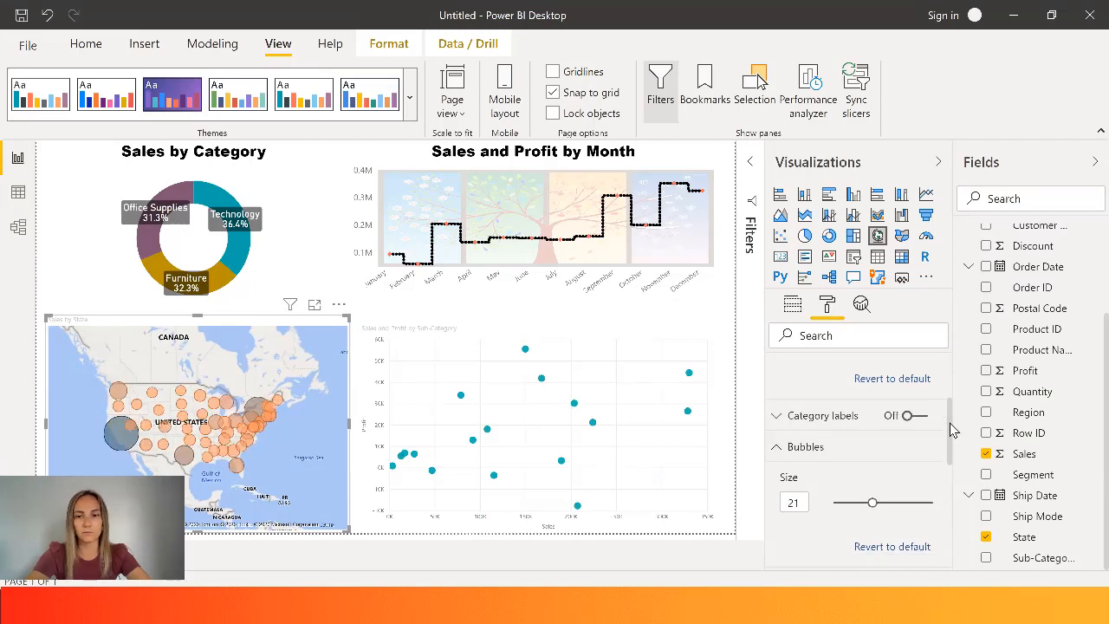
drag(873, 477, 861, 478)
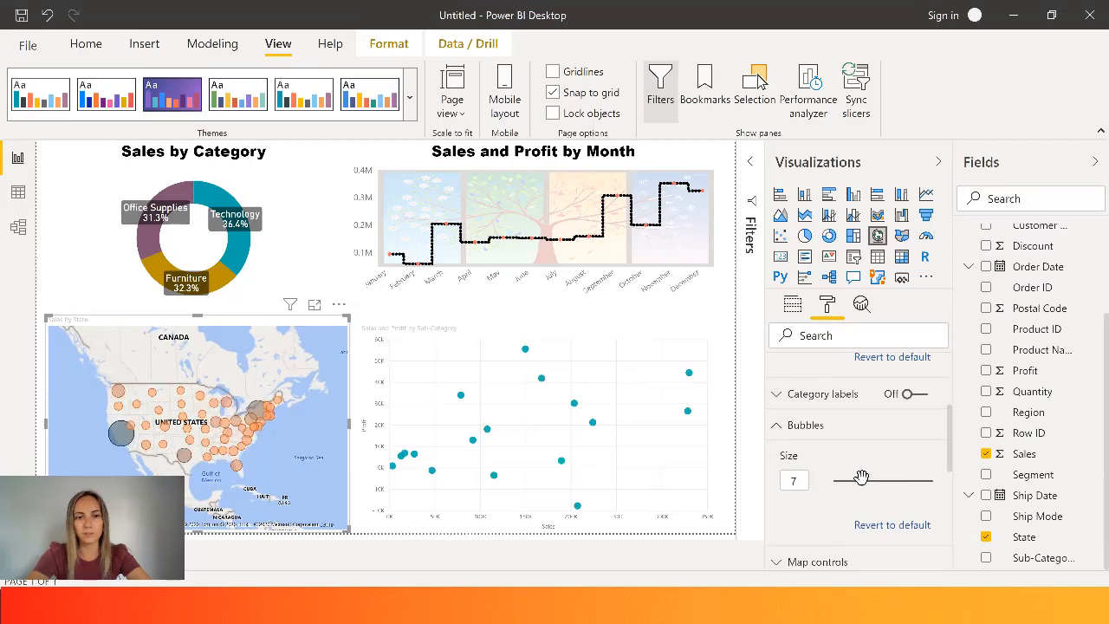
- Show the category labels on the Sales by State map and turn them off again
click(816, 395)
click(914, 395)
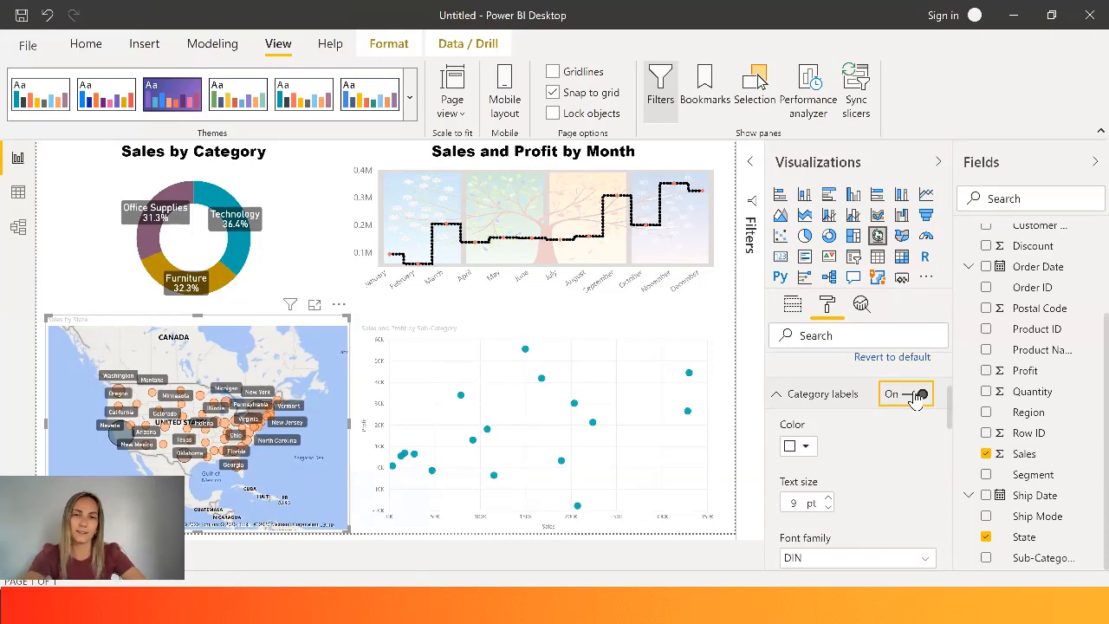
click(917, 395)
- Try the Aerial, Dark, Light, Grayscale and Road themes on the Sales by State map
drag(951, 405, 952, 508)
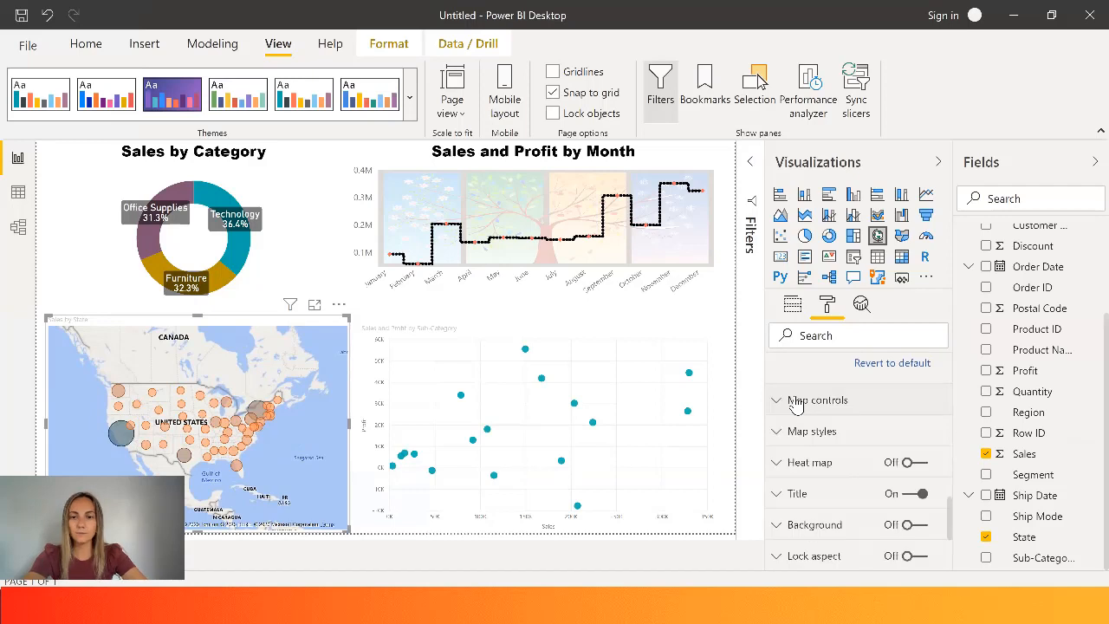
click(796, 403)
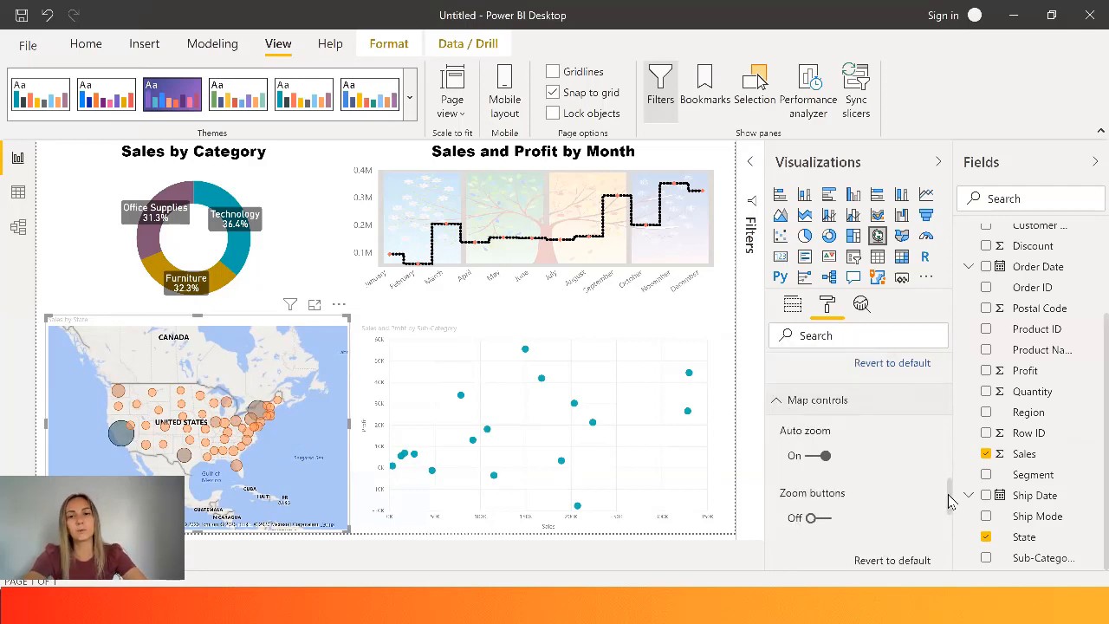
drag(952, 501, 952, 530)
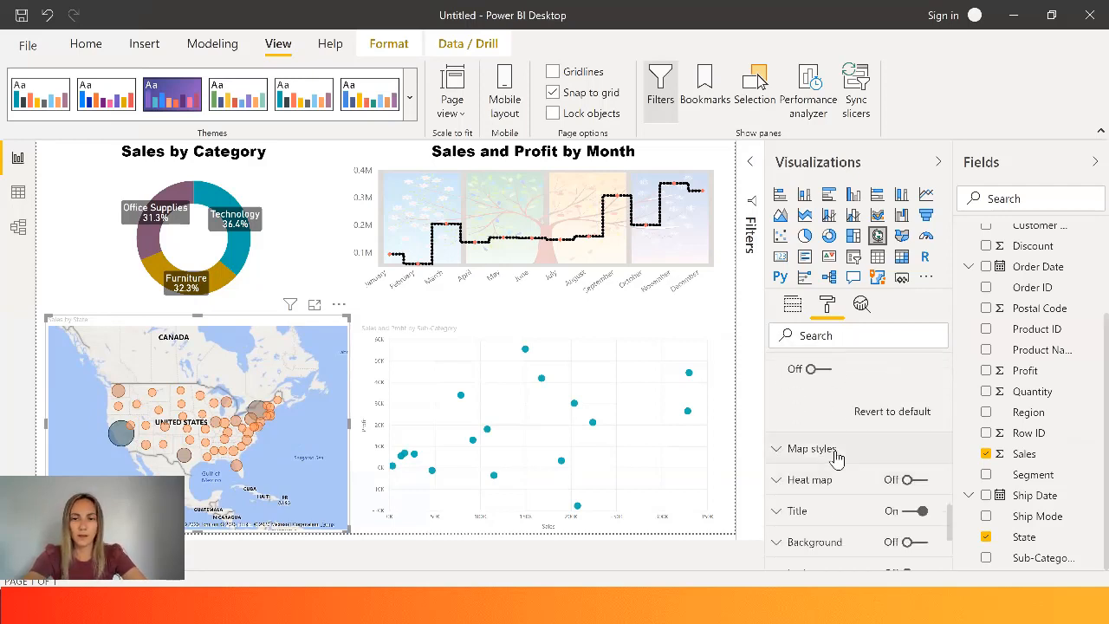
click(835, 452)
click(914, 500)
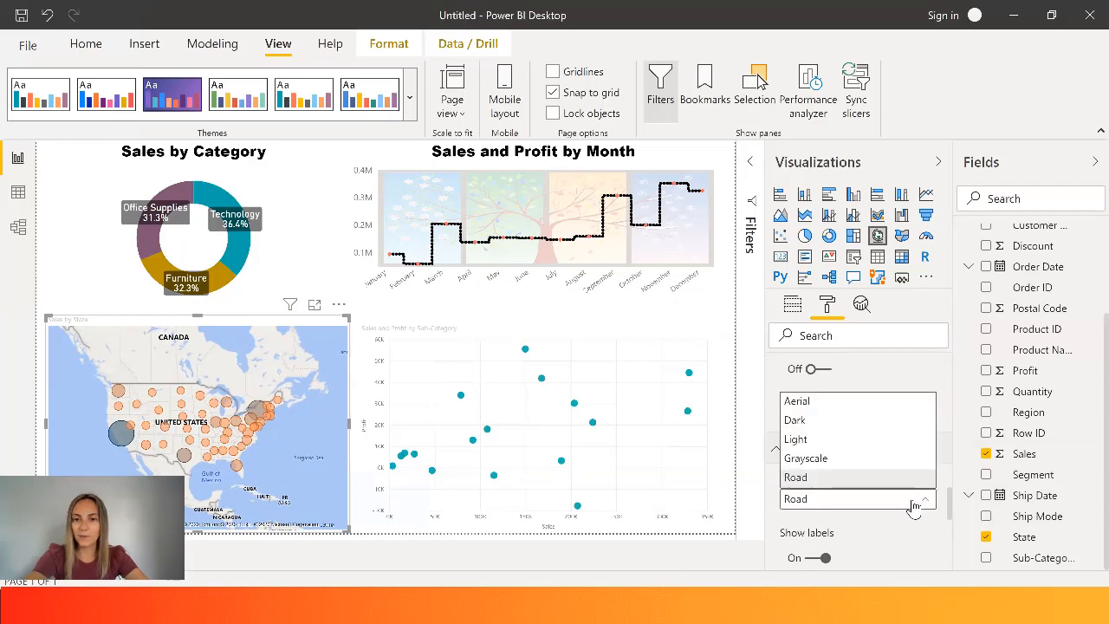
click(823, 403)
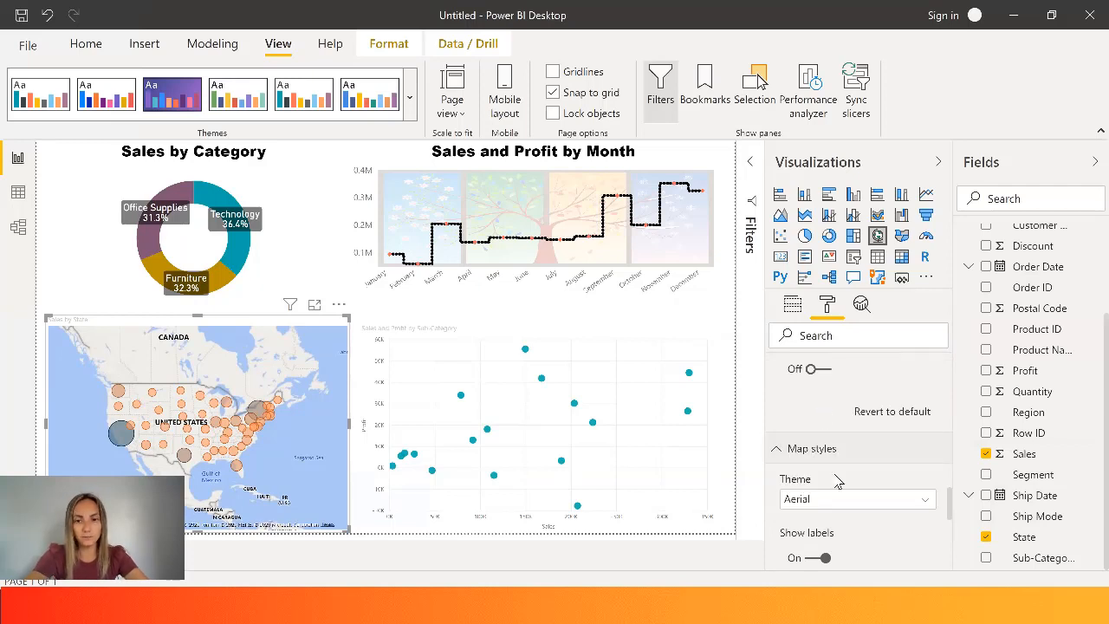
click(845, 501)
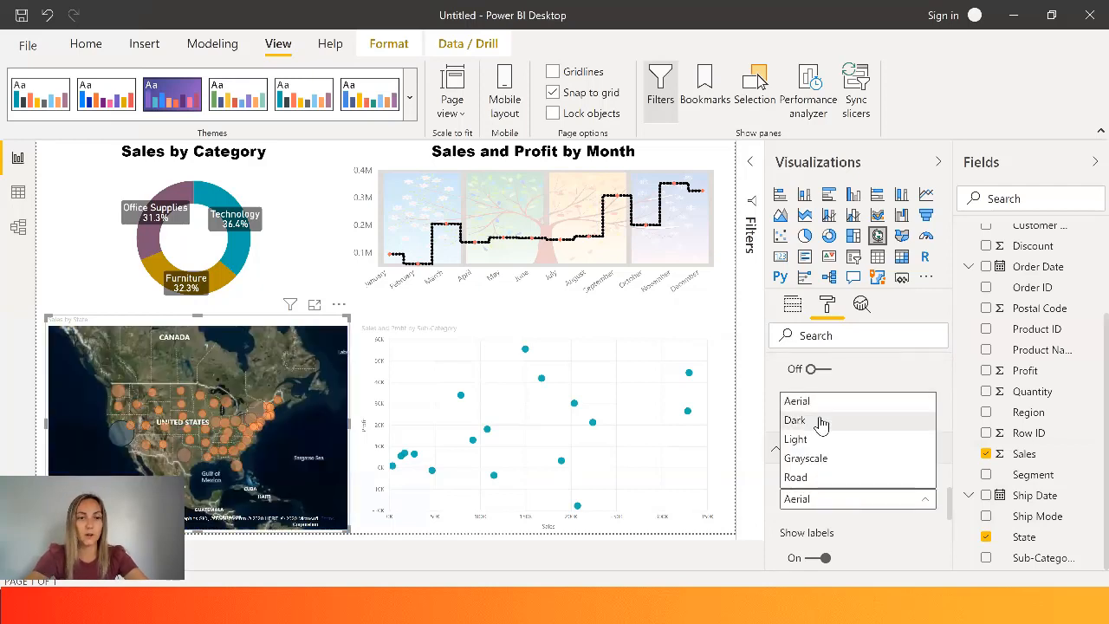
click(819, 421)
click(849, 502)
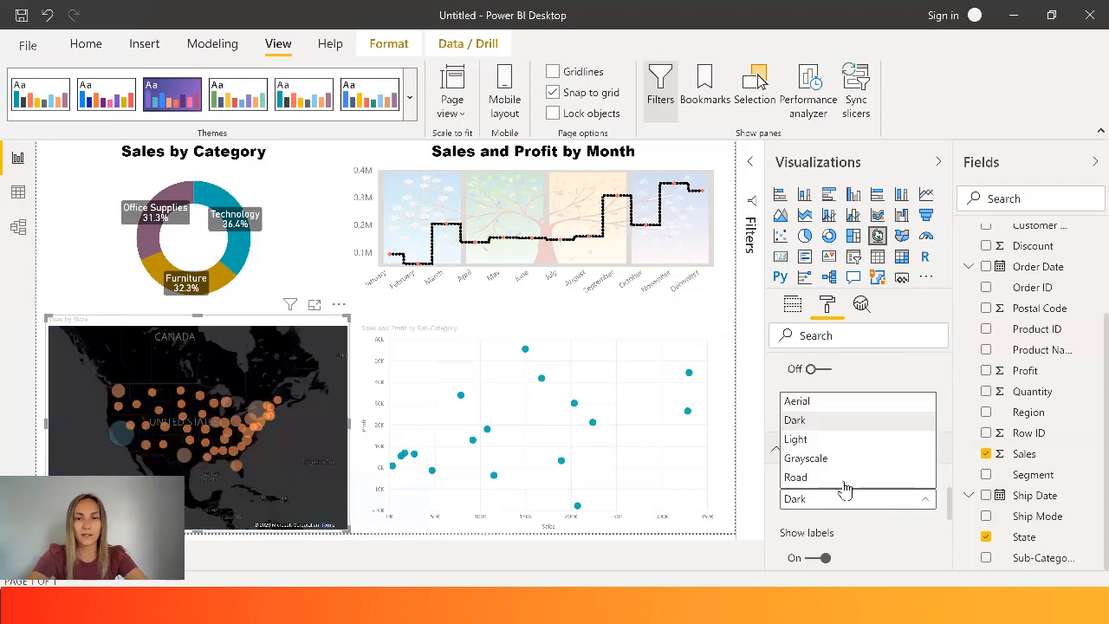
click(837, 442)
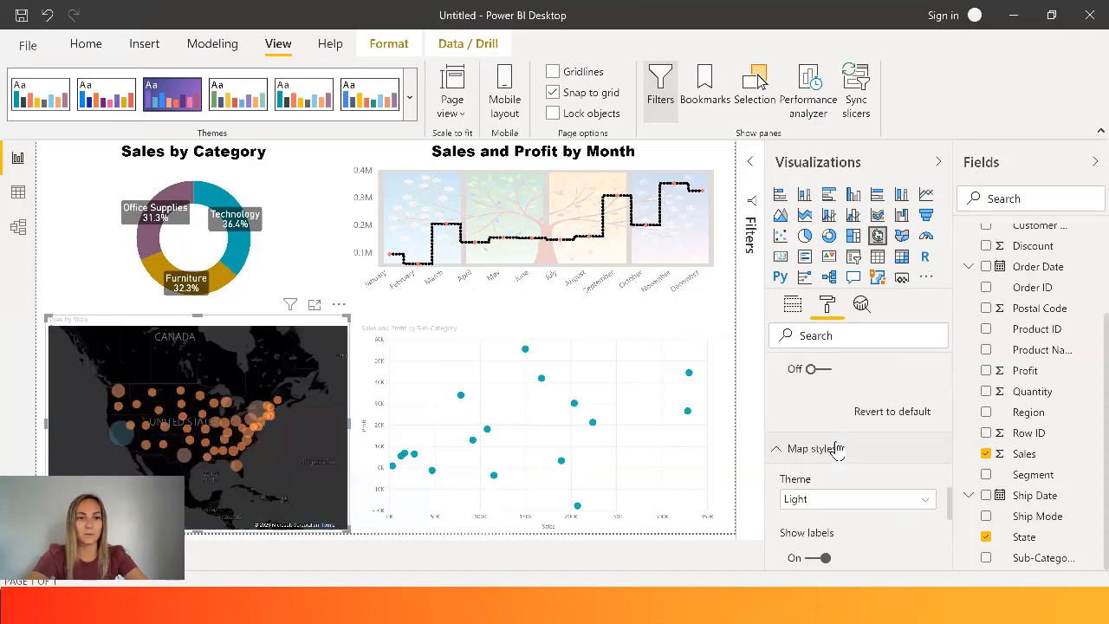
click(858, 503)
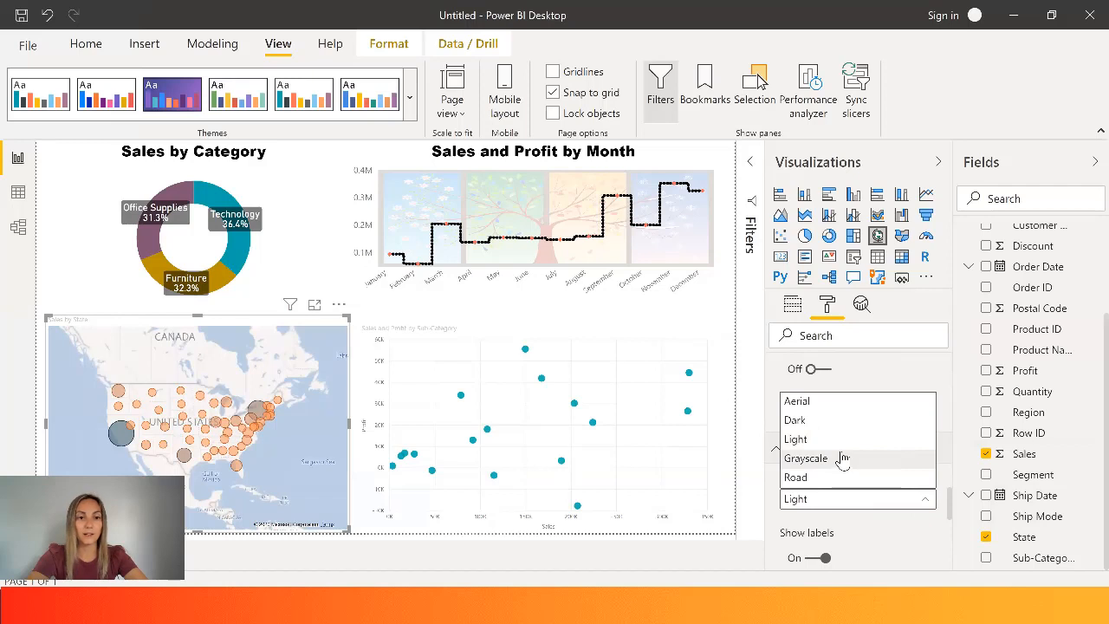
click(841, 459)
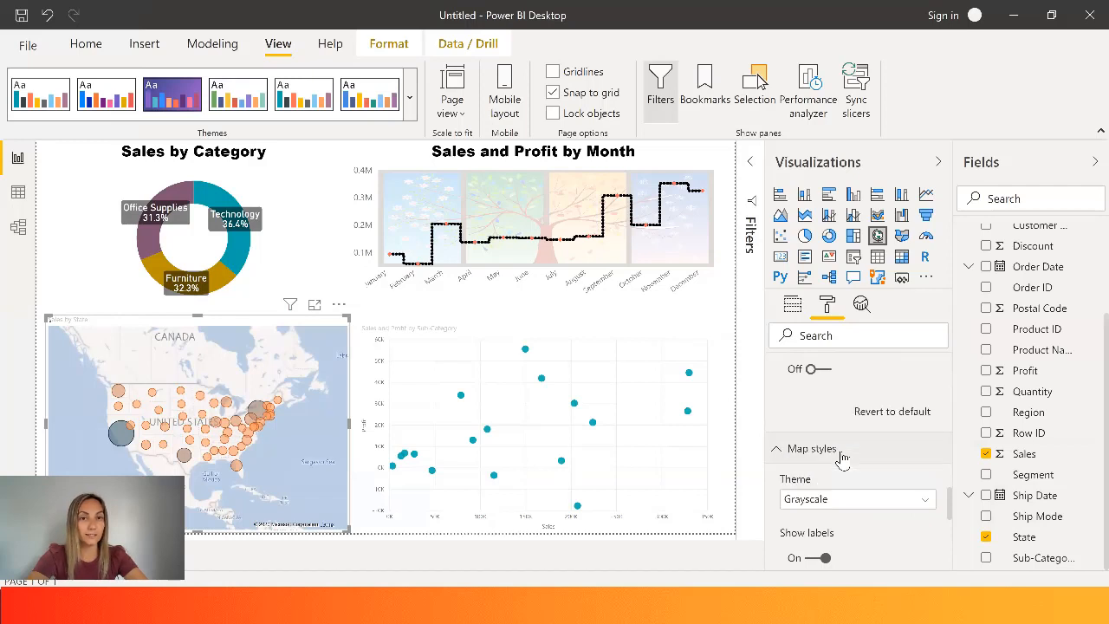
click(848, 502)
click(830, 478)
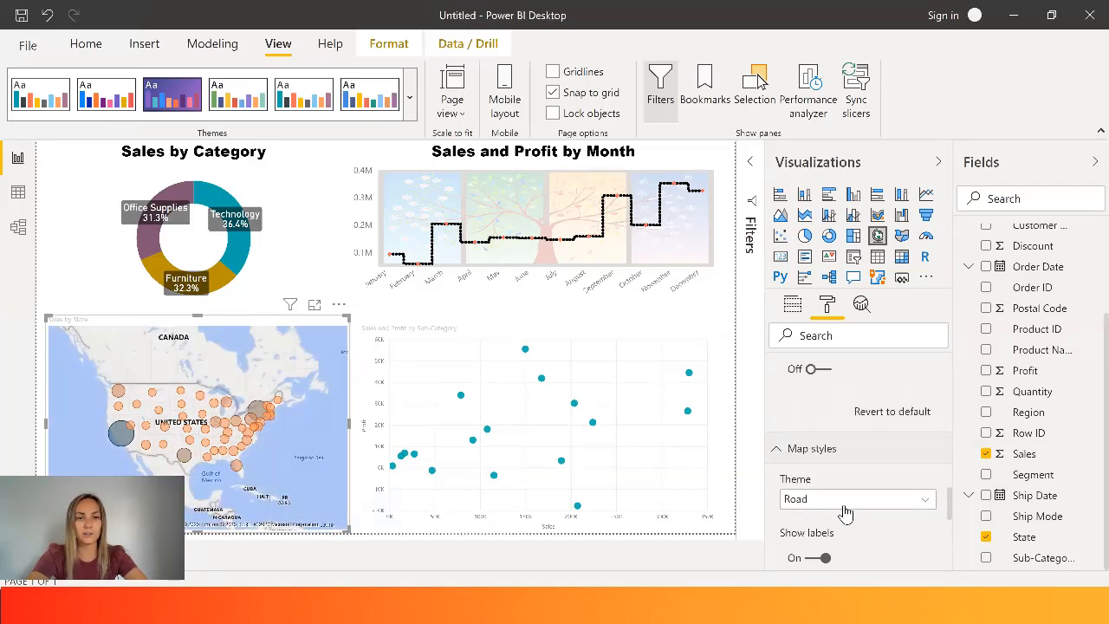
- Set the Sales by State map's theme to Aerial
click(844, 499)
click(838, 402)
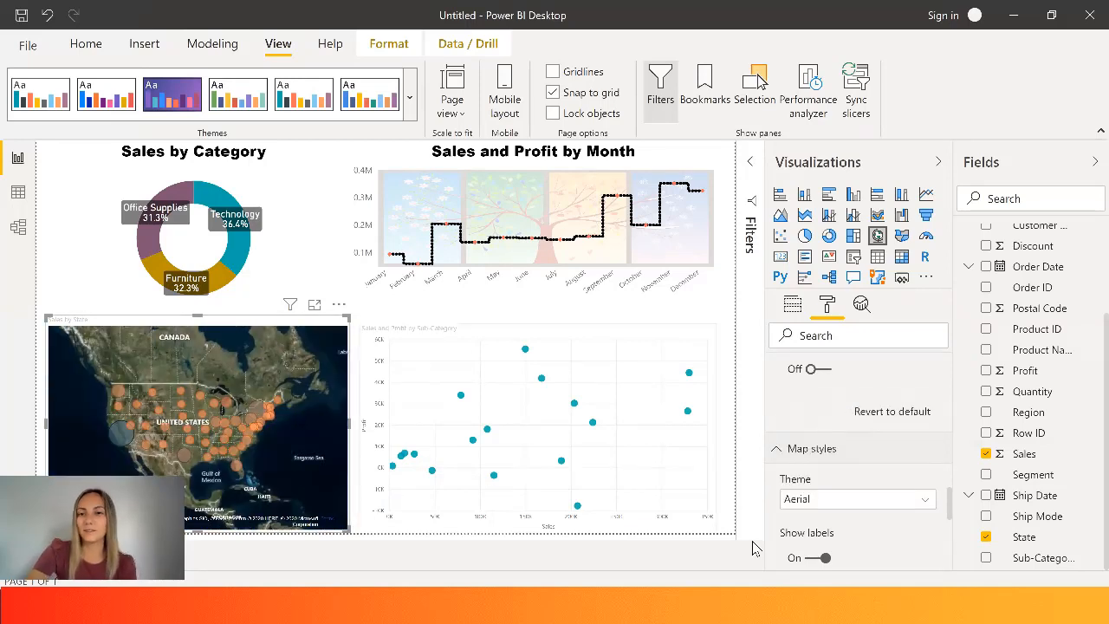
- Turn the map's heat map on and back off, and hide and restore its title
scroll(951, 512, down, 3)
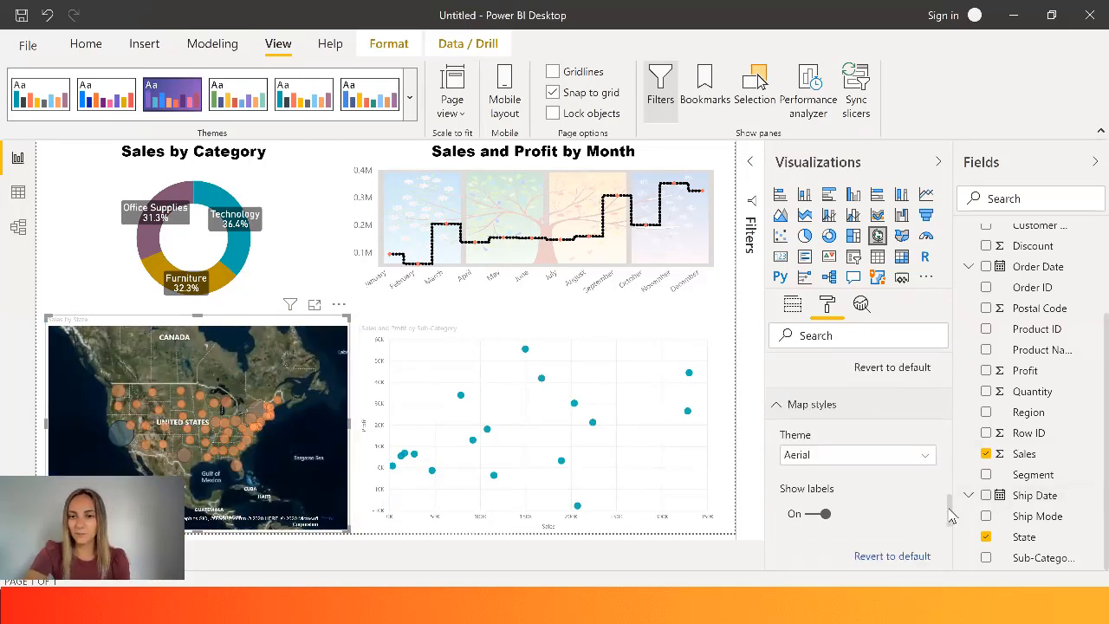
click(916, 389)
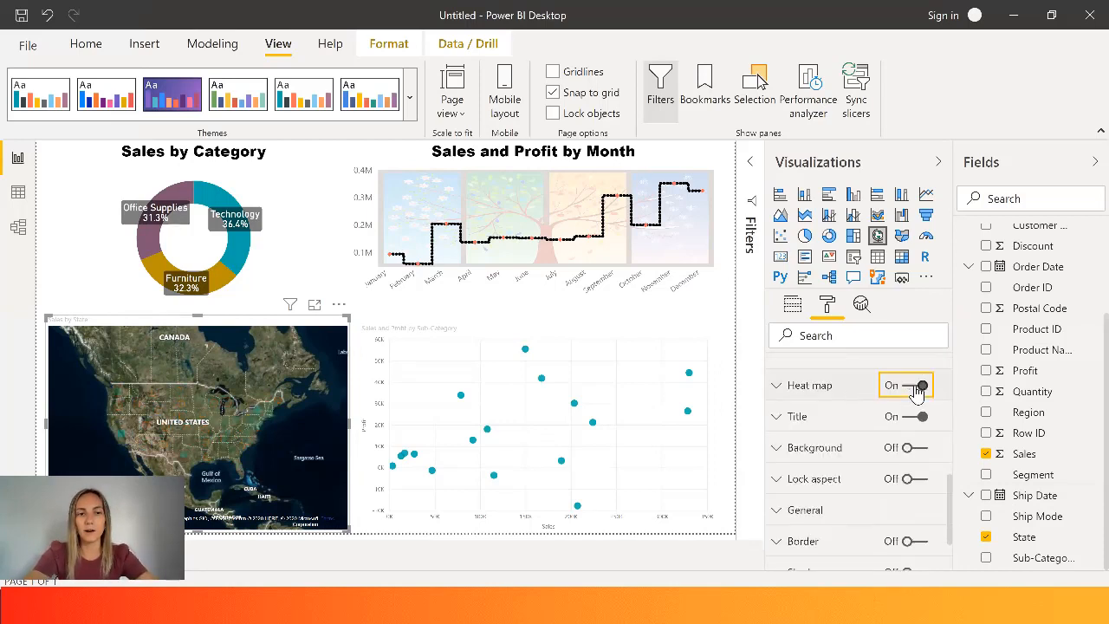
click(917, 389)
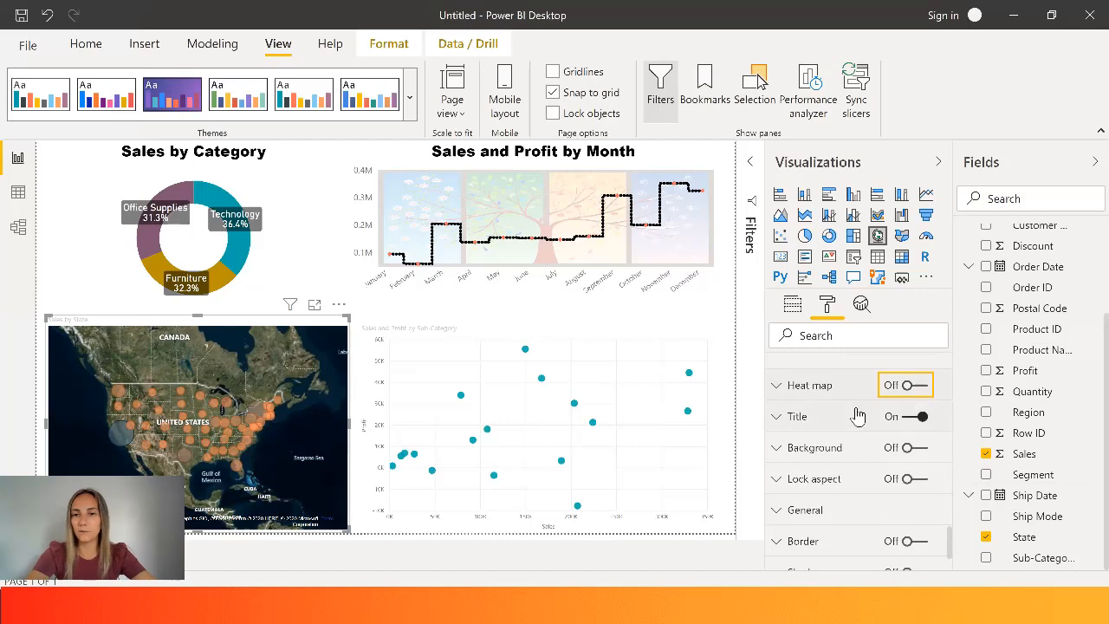
click(917, 420)
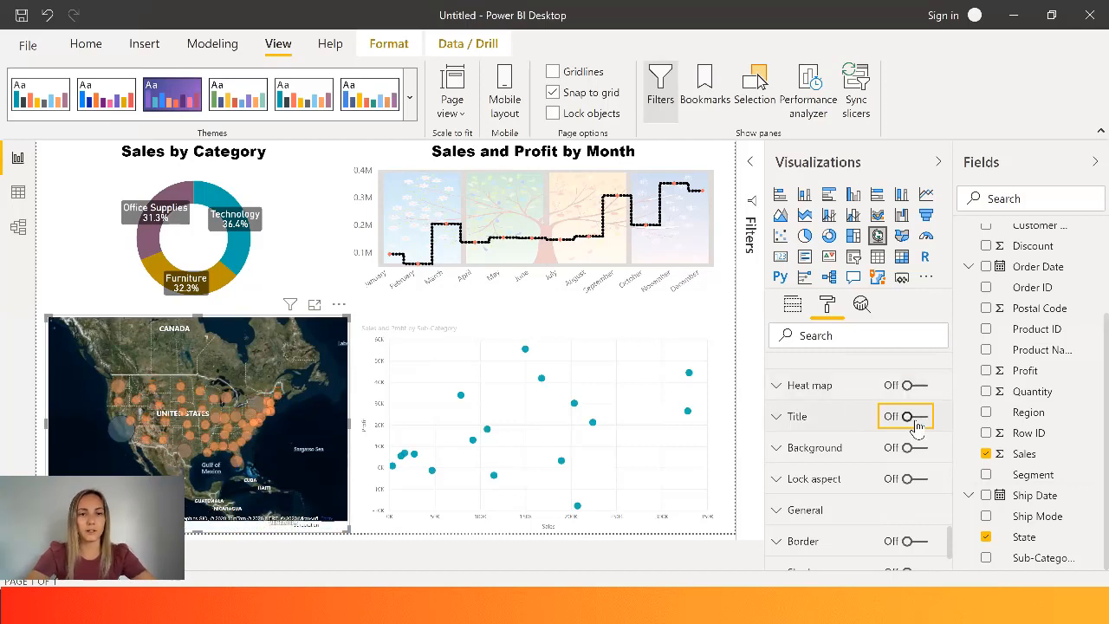
click(917, 421)
- Set the Sales by State map title's font color to black and center the title
click(802, 419)
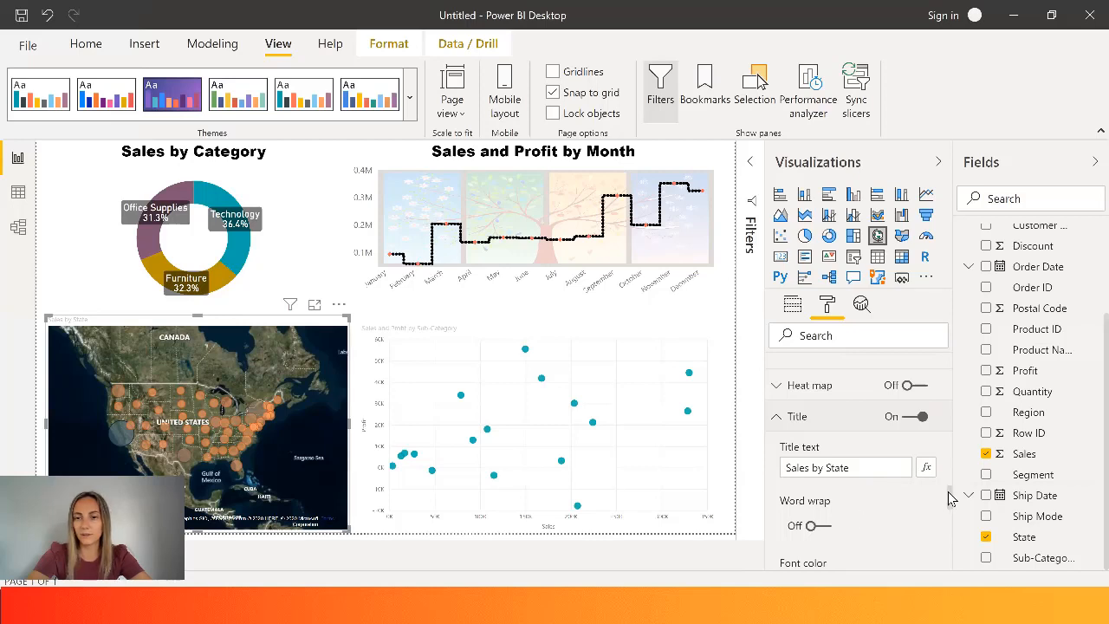
drag(951, 498, 954, 515)
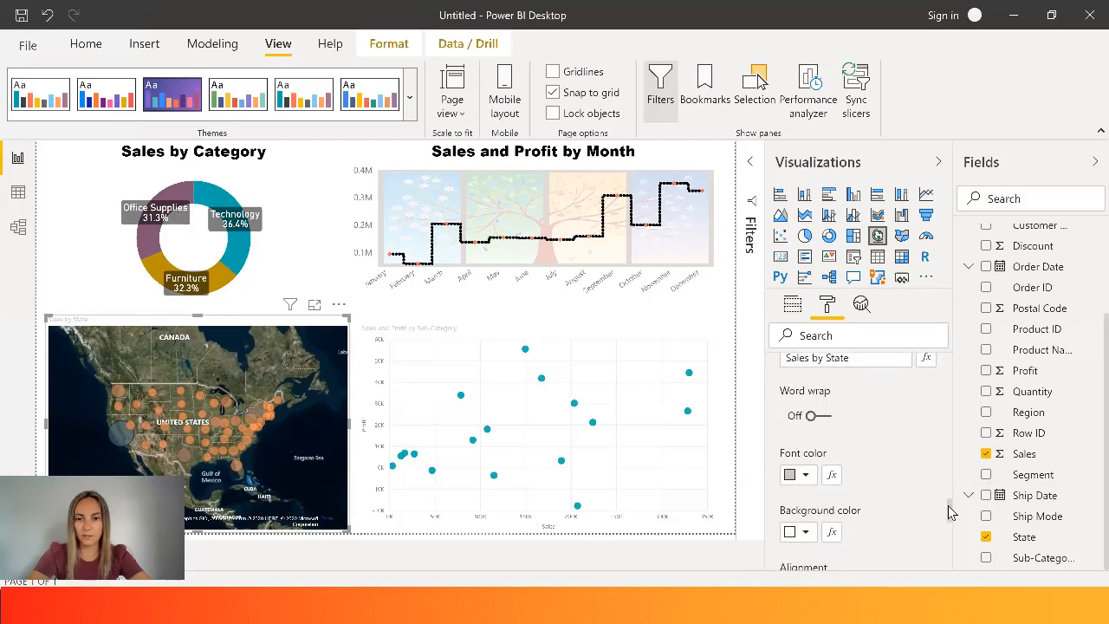
click(804, 468)
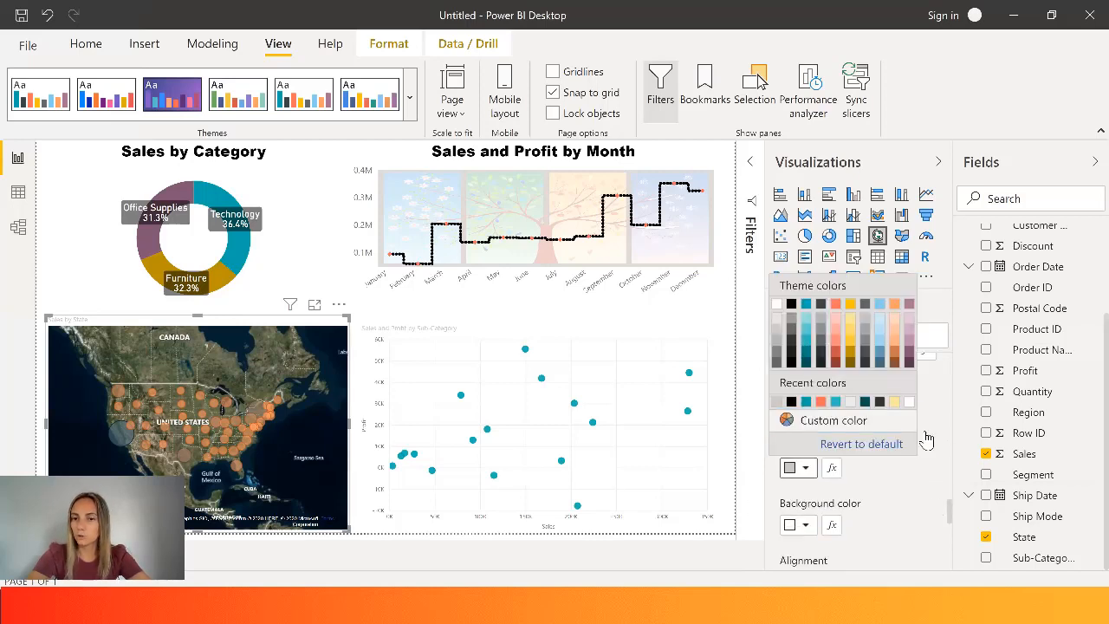
drag(951, 512, 954, 537)
click(812, 420)
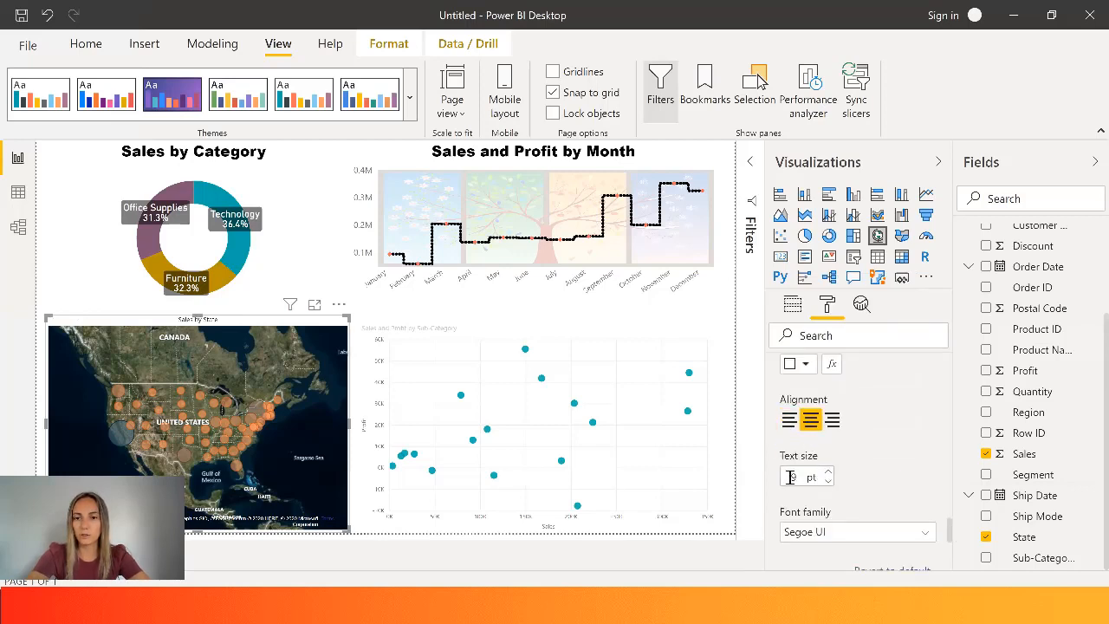
- Set the Sales by State map title to 20 pt in the Arial Black font
click(800, 476)
text(2)
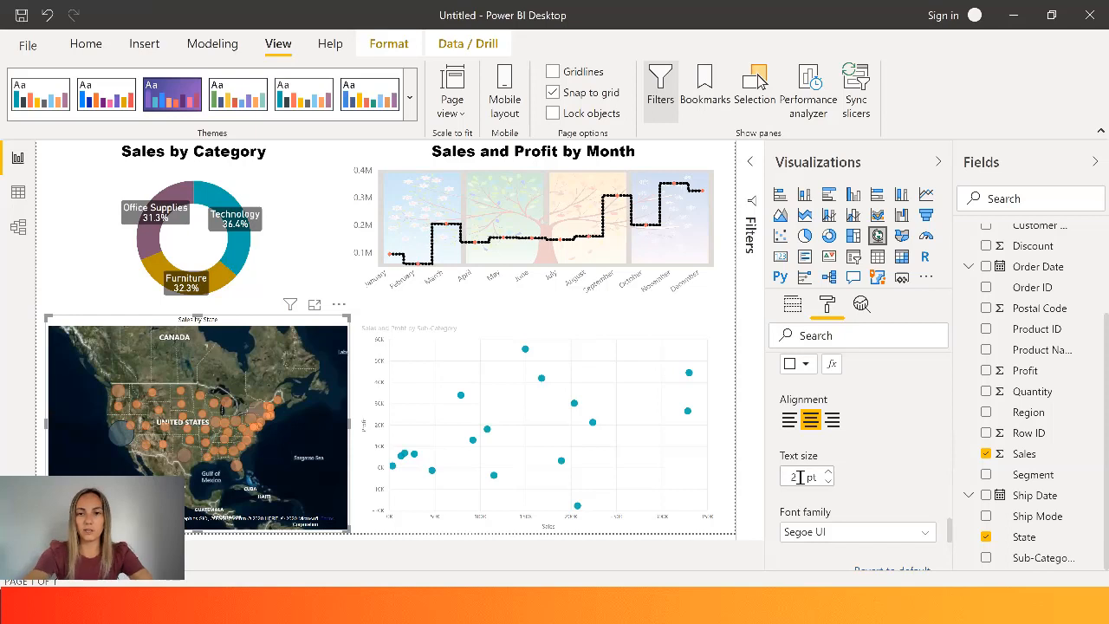
text(0)
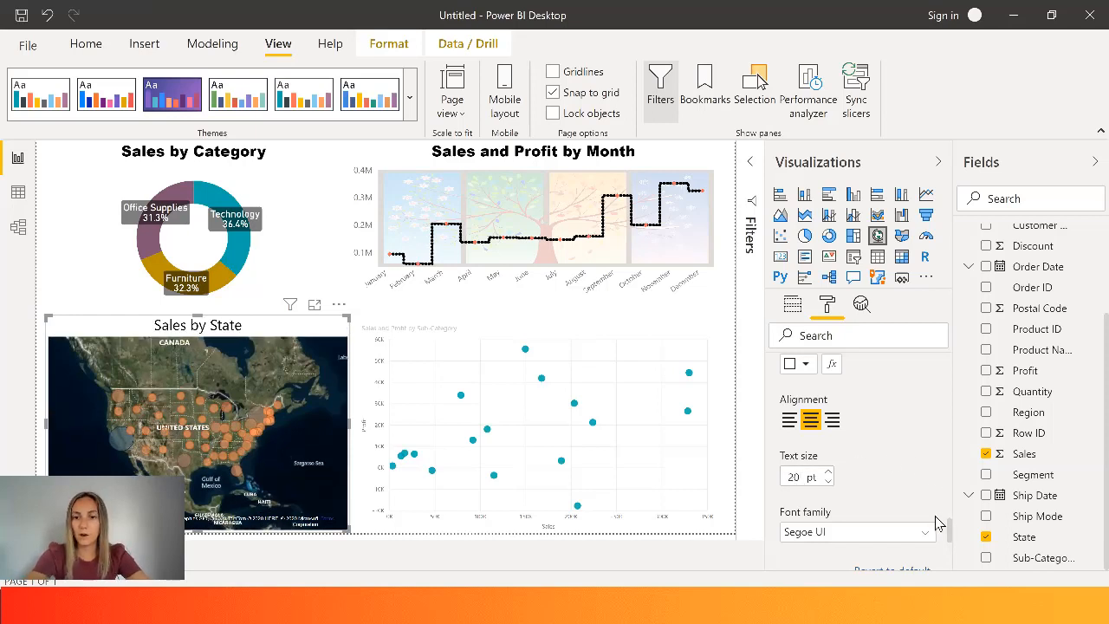
click(888, 535)
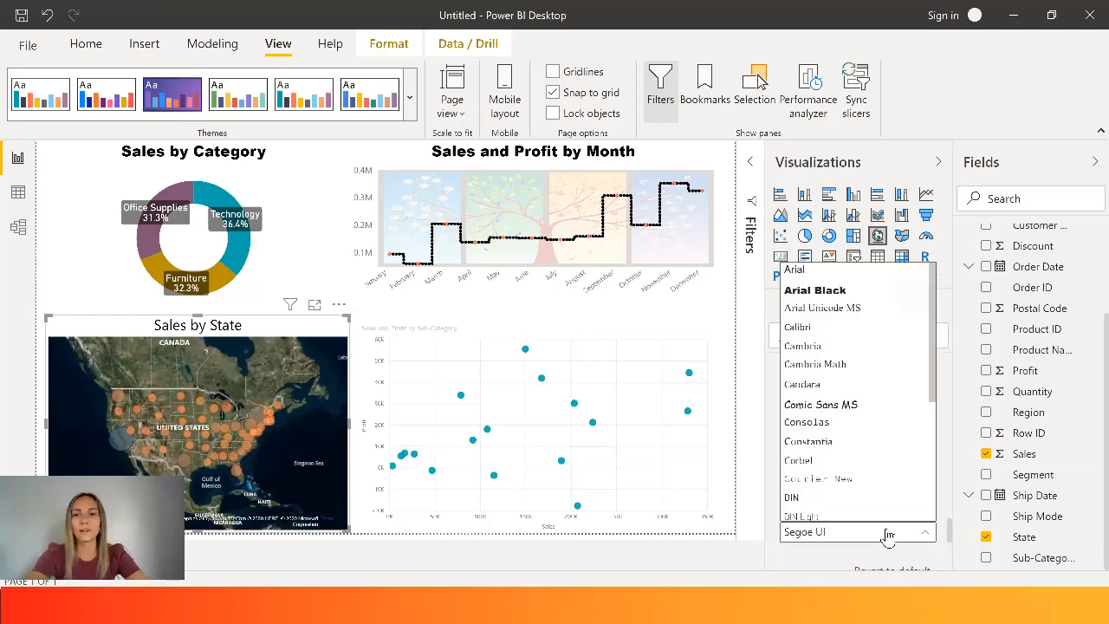
click(818, 292)
scroll(858, 434, down, 5)
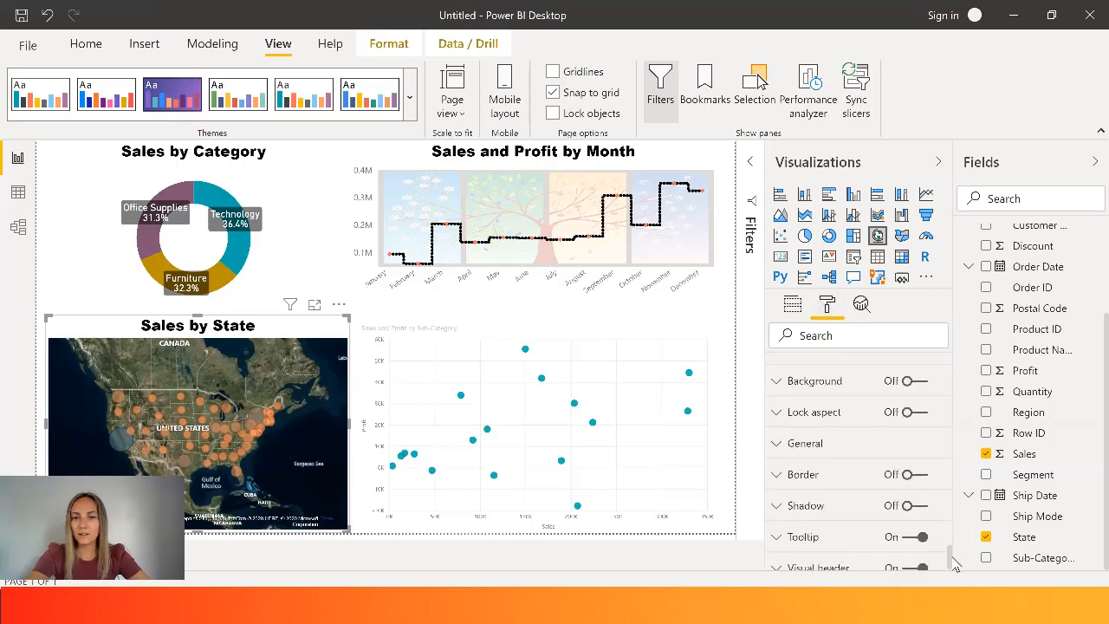
click(825, 381)
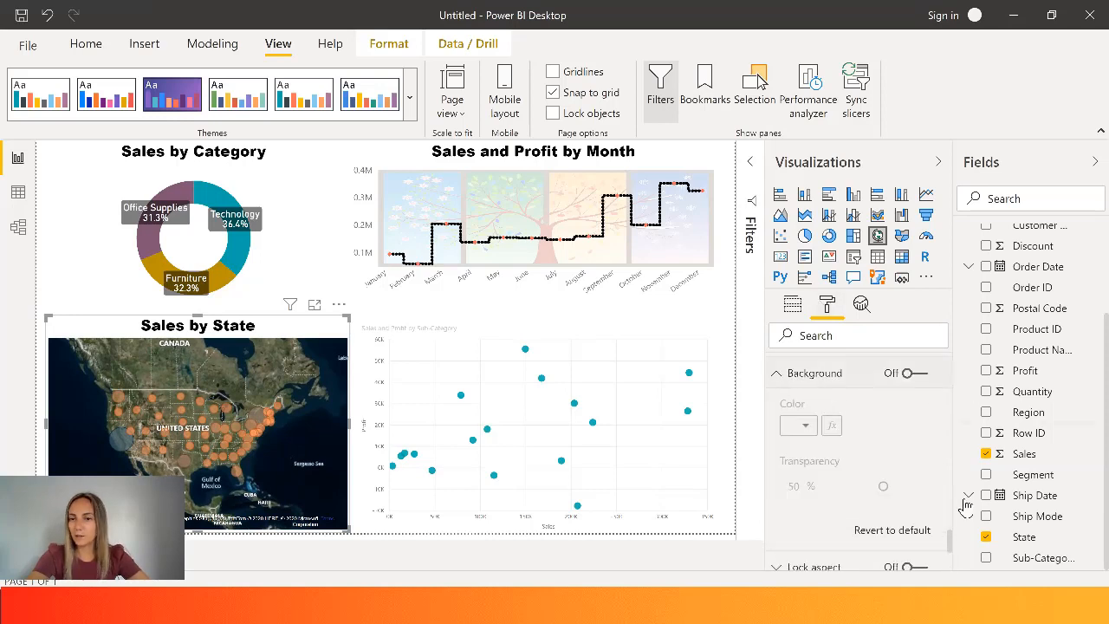
scroll(954, 545, down, 3)
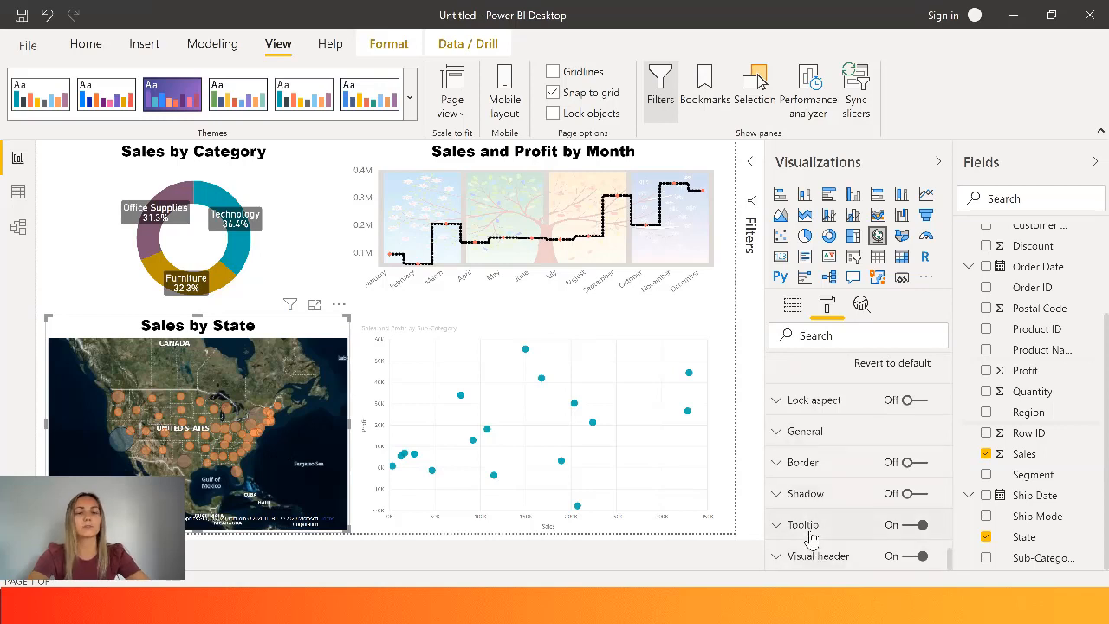
- Enlarge the X axis text of the Sales and Profit by Sub-Category scatter chart and set its Y axis text size to 12 pt
click(632, 359)
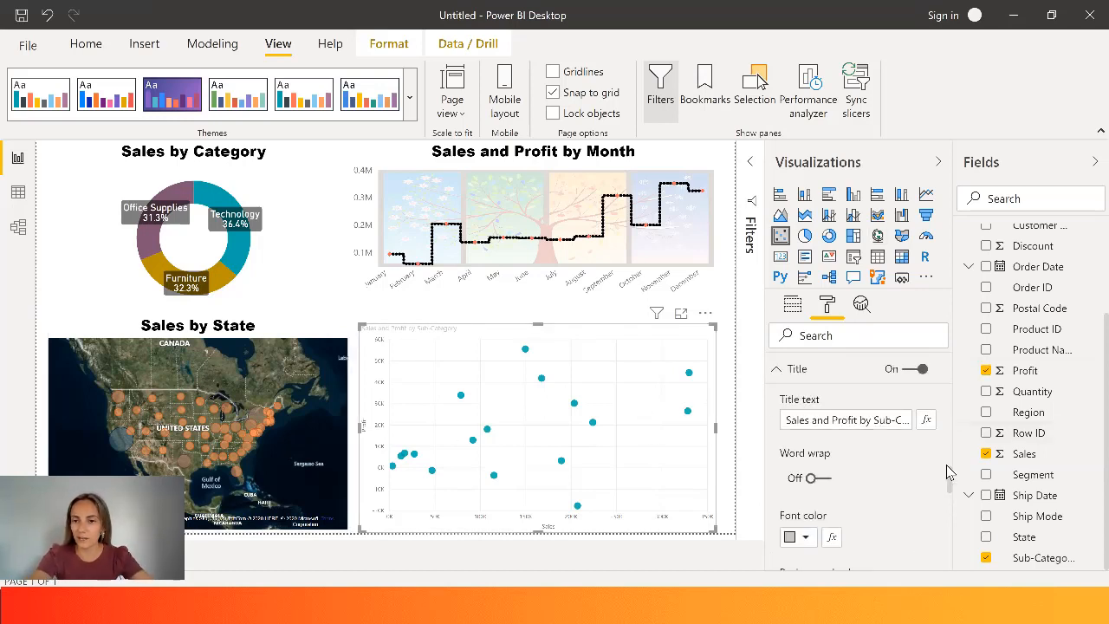
scroll(951, 483, up, 10)
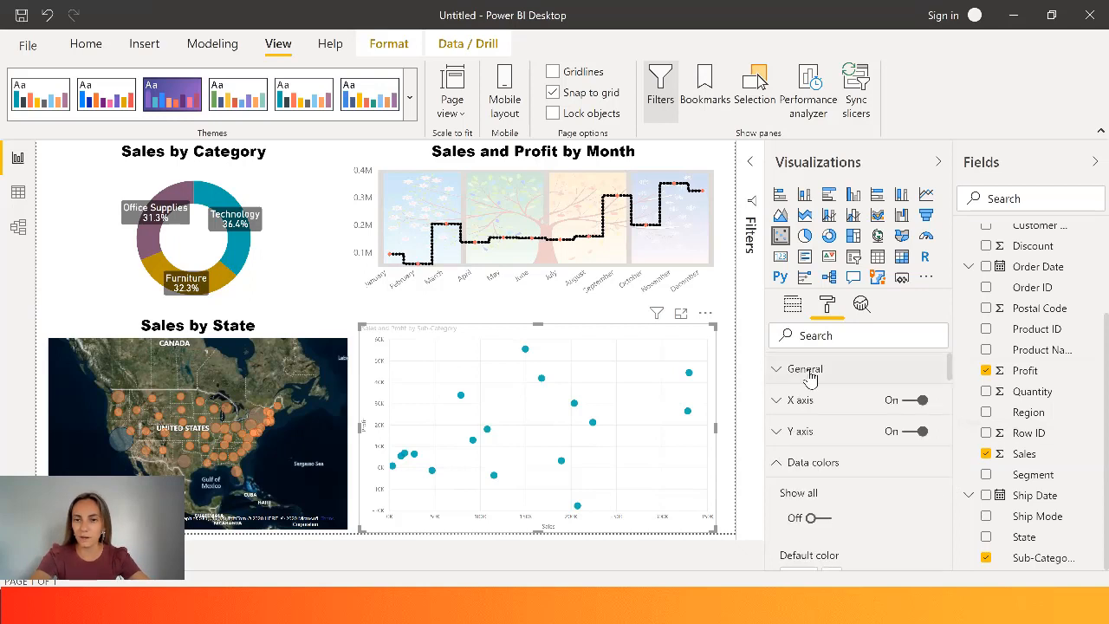
click(808, 370)
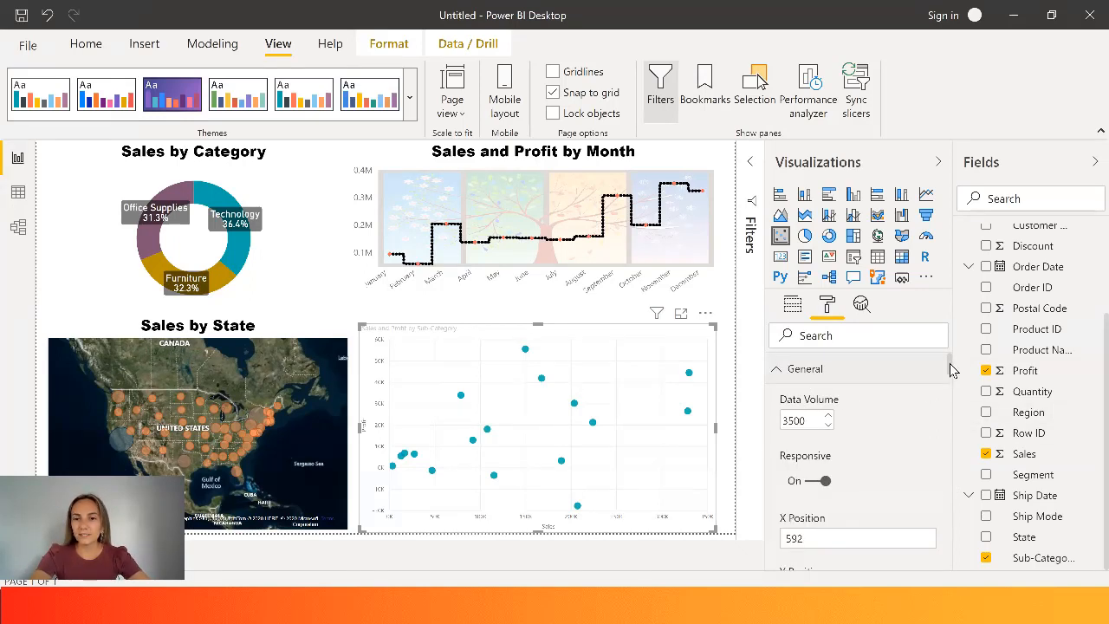
drag(950, 370, 966, 424)
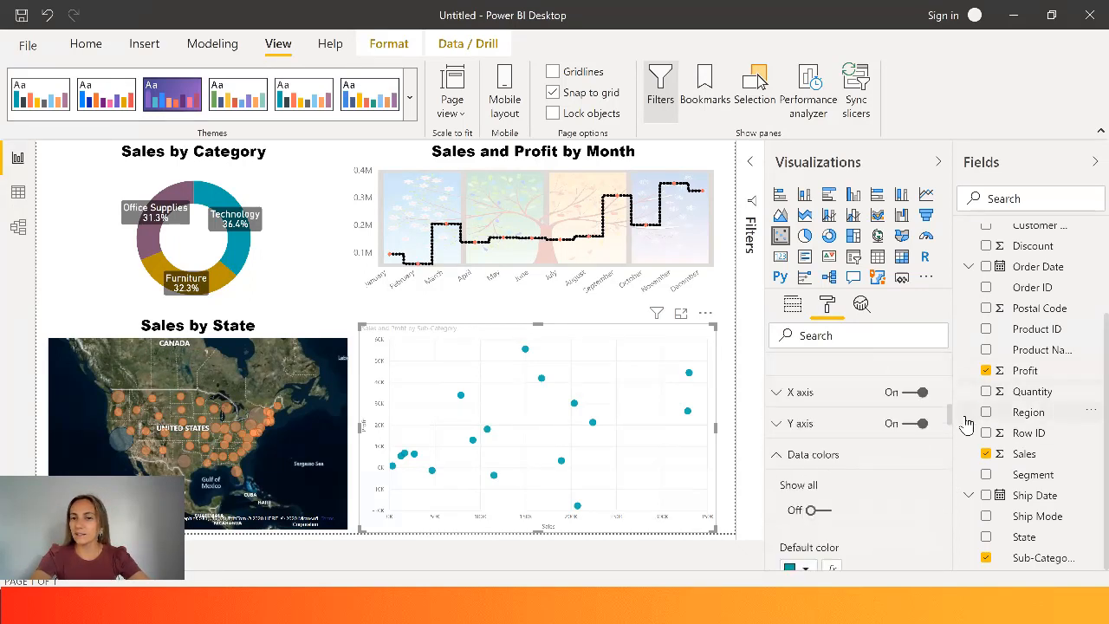
scroll(829, 390, down, 1)
click(829, 386)
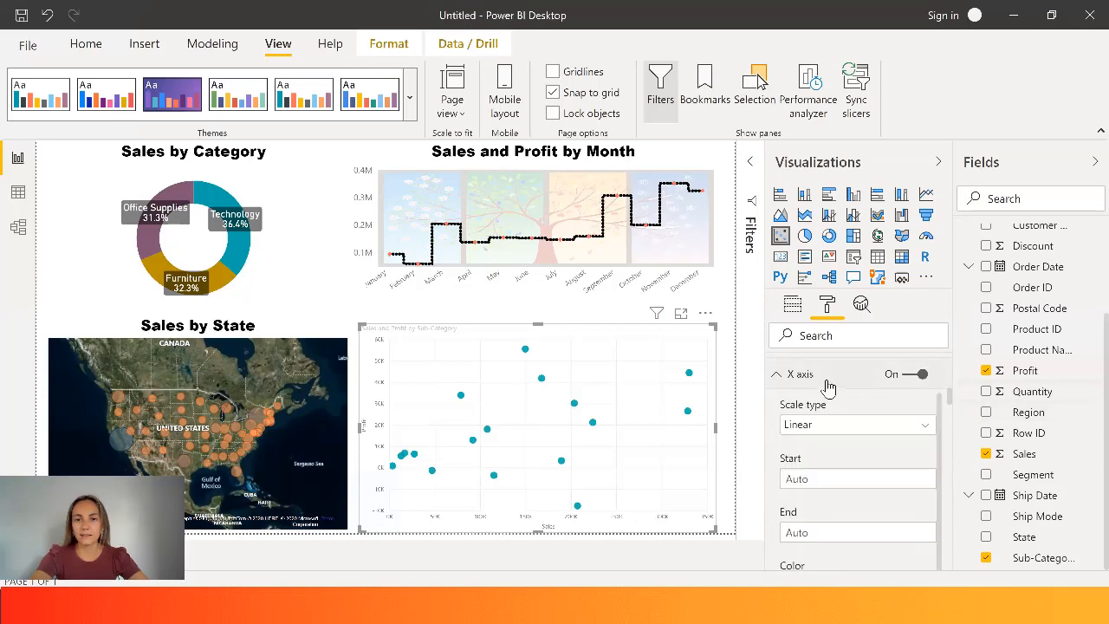
click(828, 387)
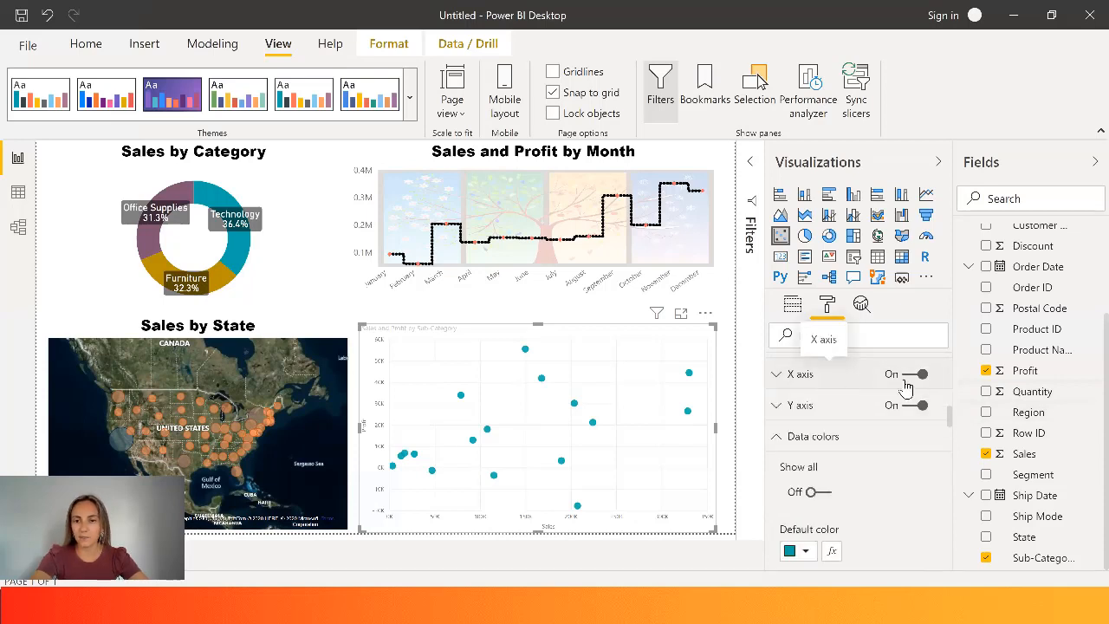
click(801, 385)
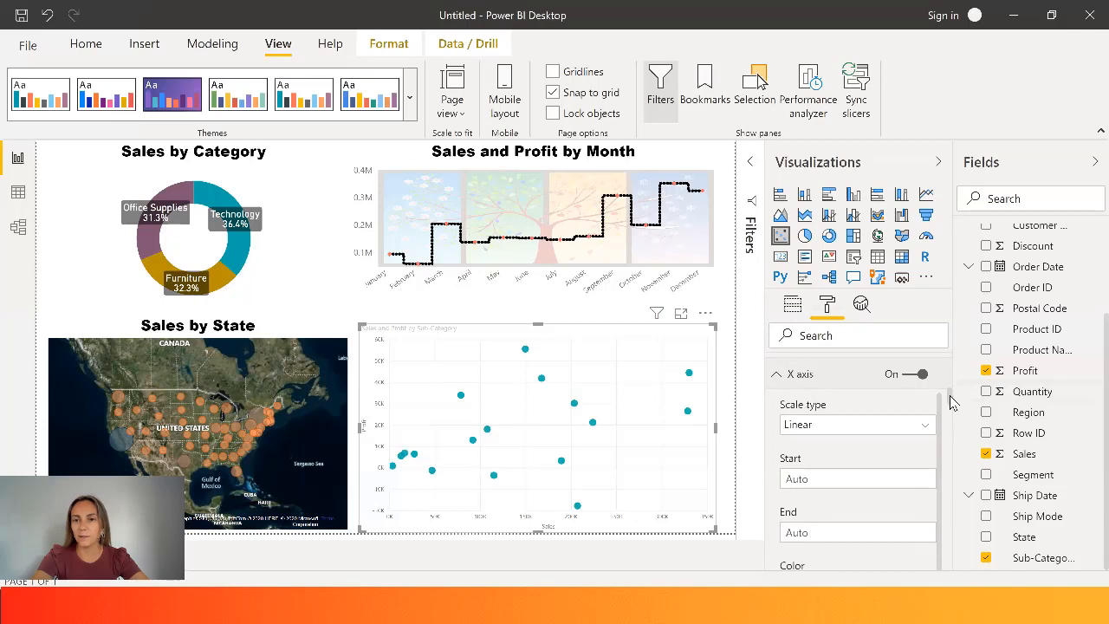
scroll(950, 409, down, 3)
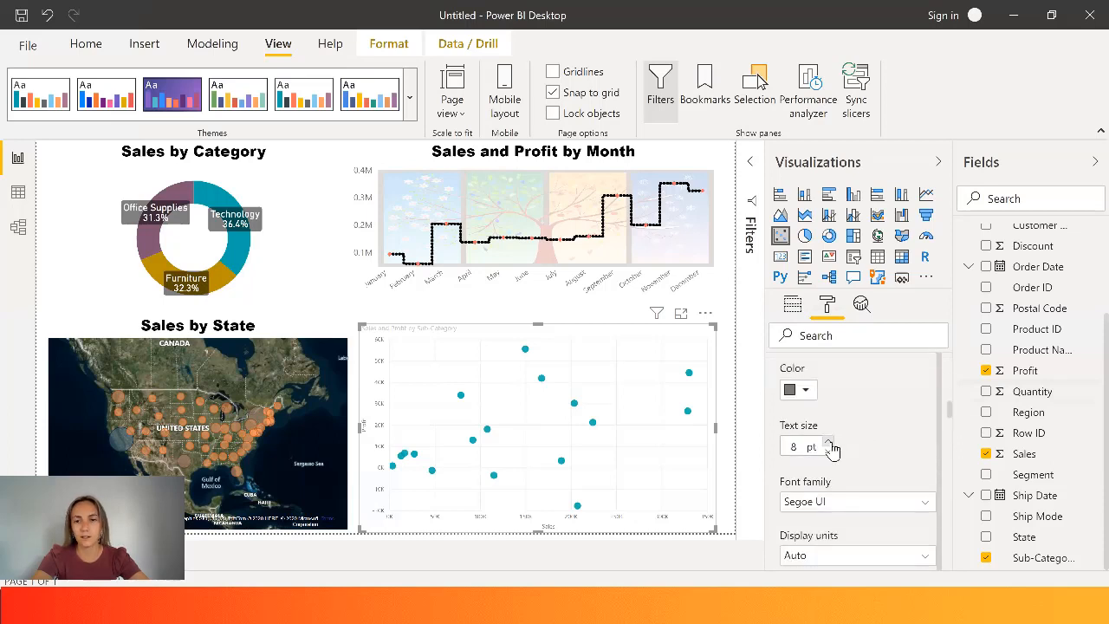
scroll(952, 451, down, 6)
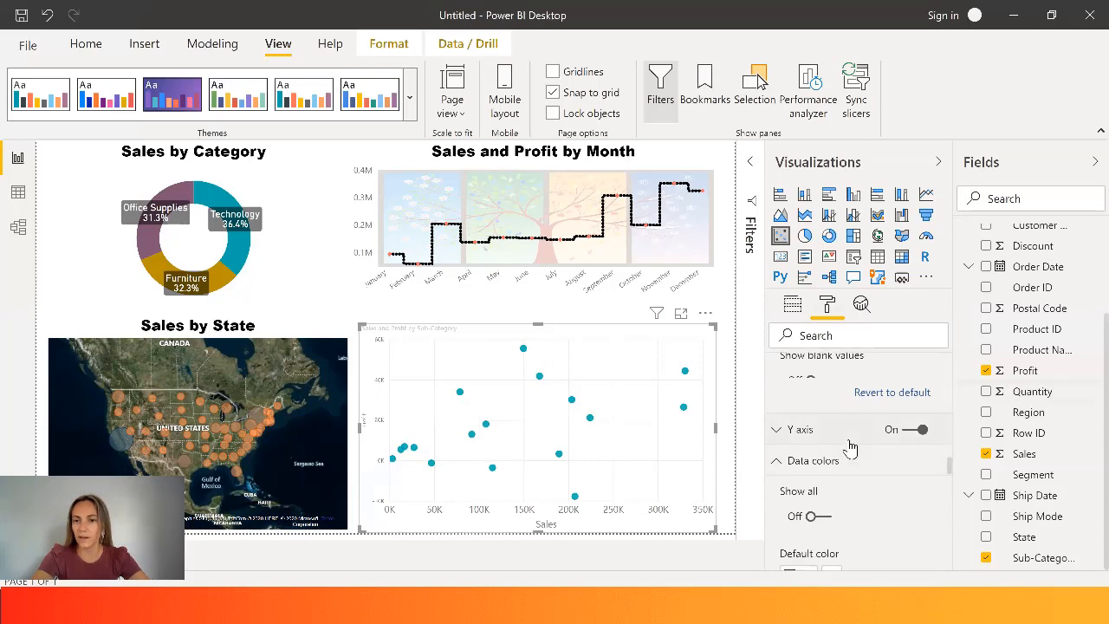
click(850, 430)
scroll(951, 472, down, 5)
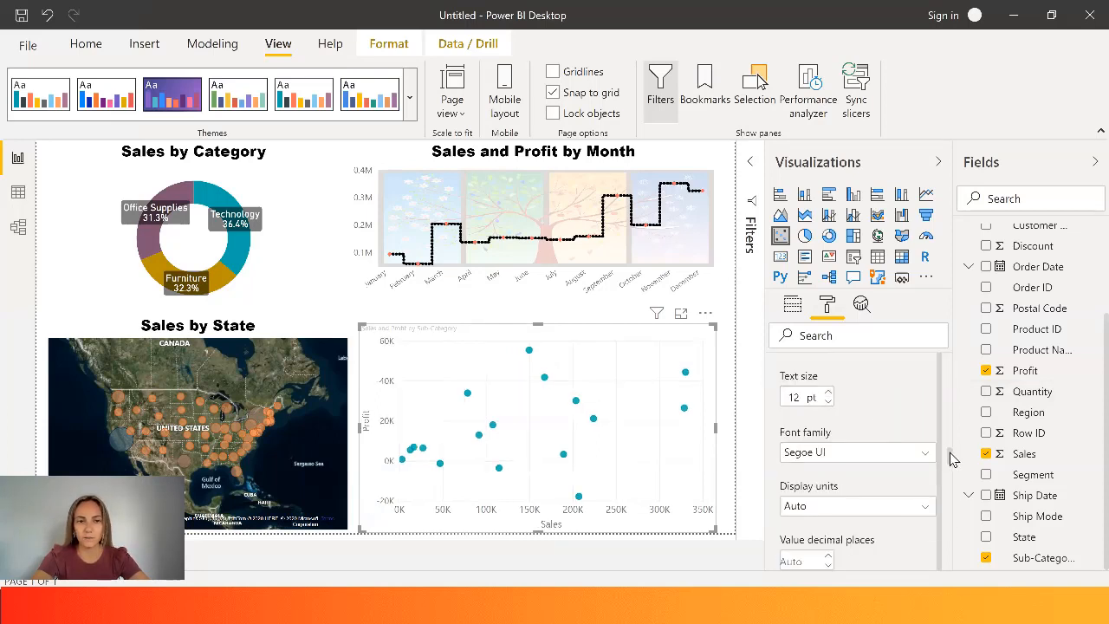
- Set the scatter chart's Y axis gridlines to a light blue color with the Dashed line style
scroll(949, 459, down, 4)
scroll(949, 470, down, 4)
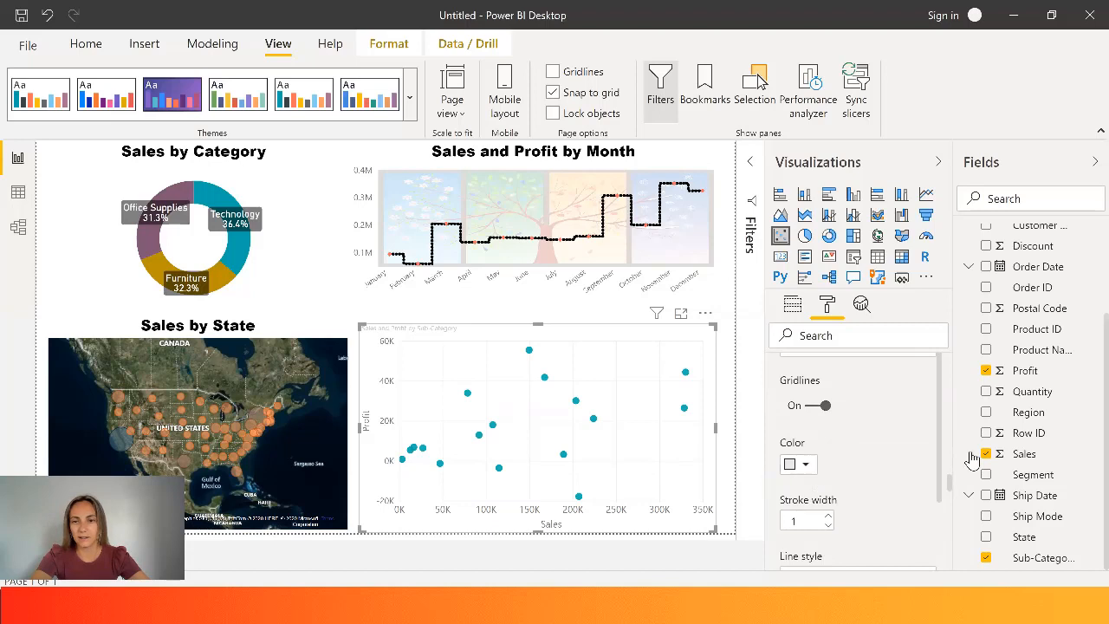
click(811, 467)
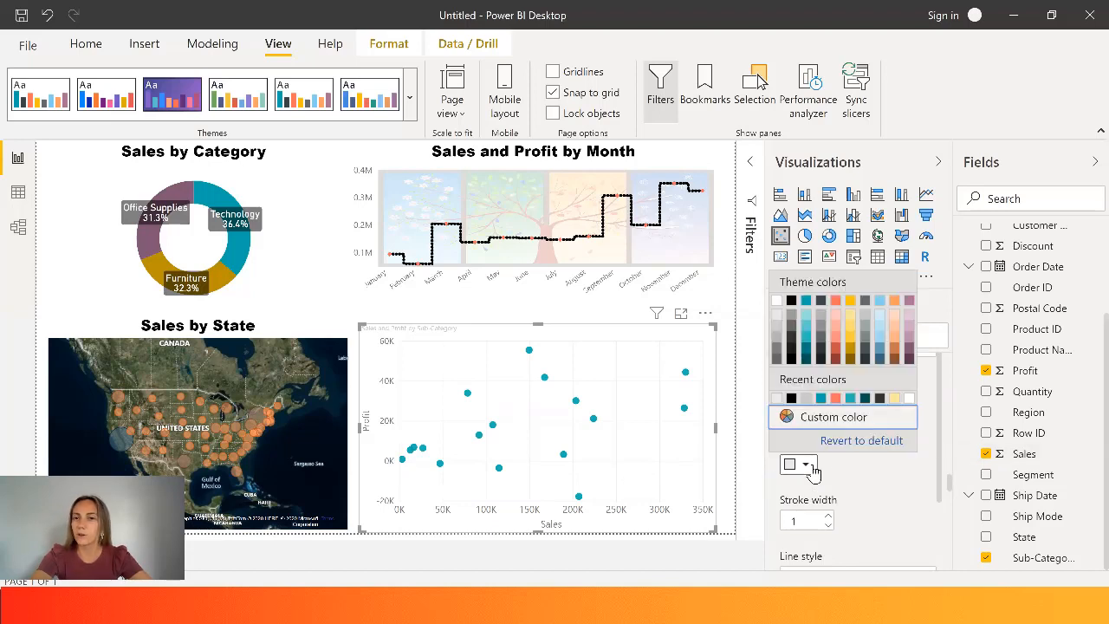
click(880, 318)
drag(940, 430, 834, 501)
click(835, 503)
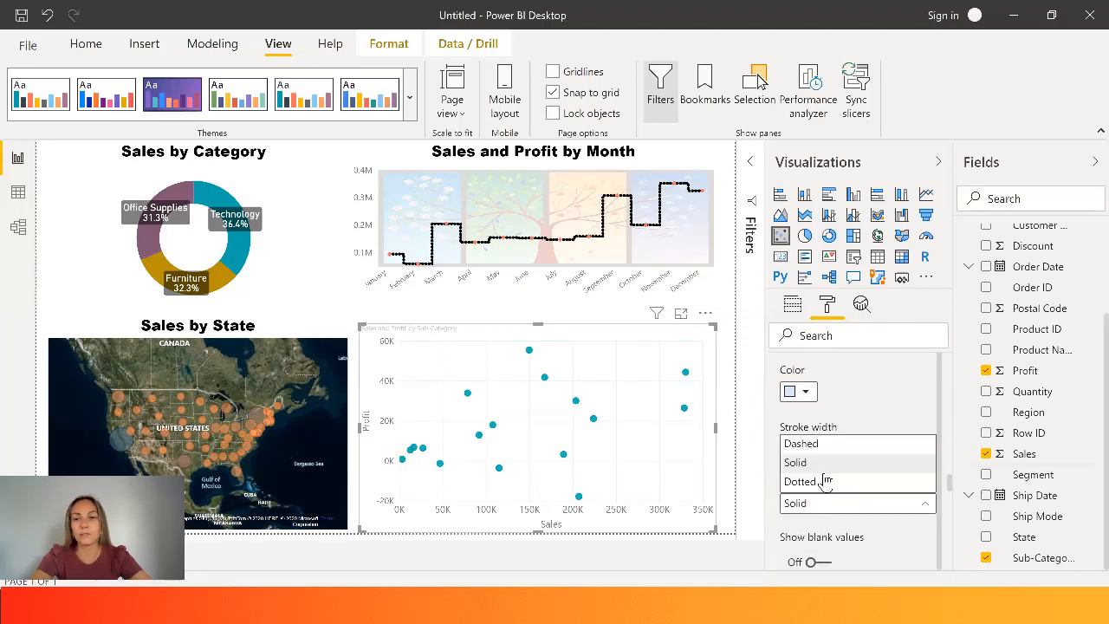
click(806, 444)
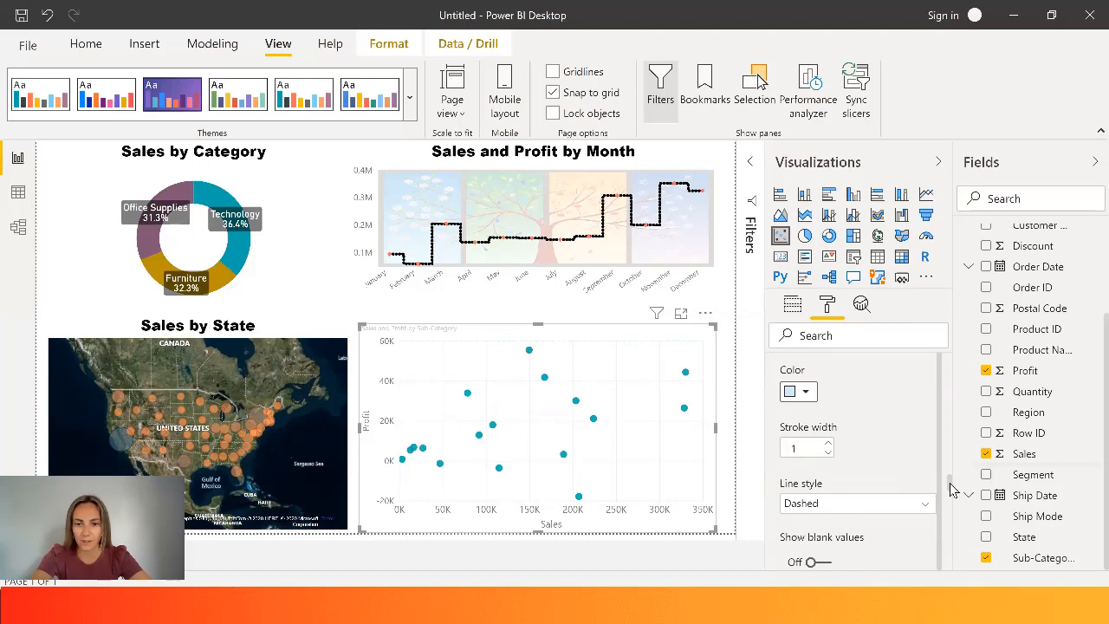
- Color the scatter chart's markers with a color scale based on Sum of Sales, from coral at the lowest value to dark blue at the highest
drag(951, 490, 954, 501)
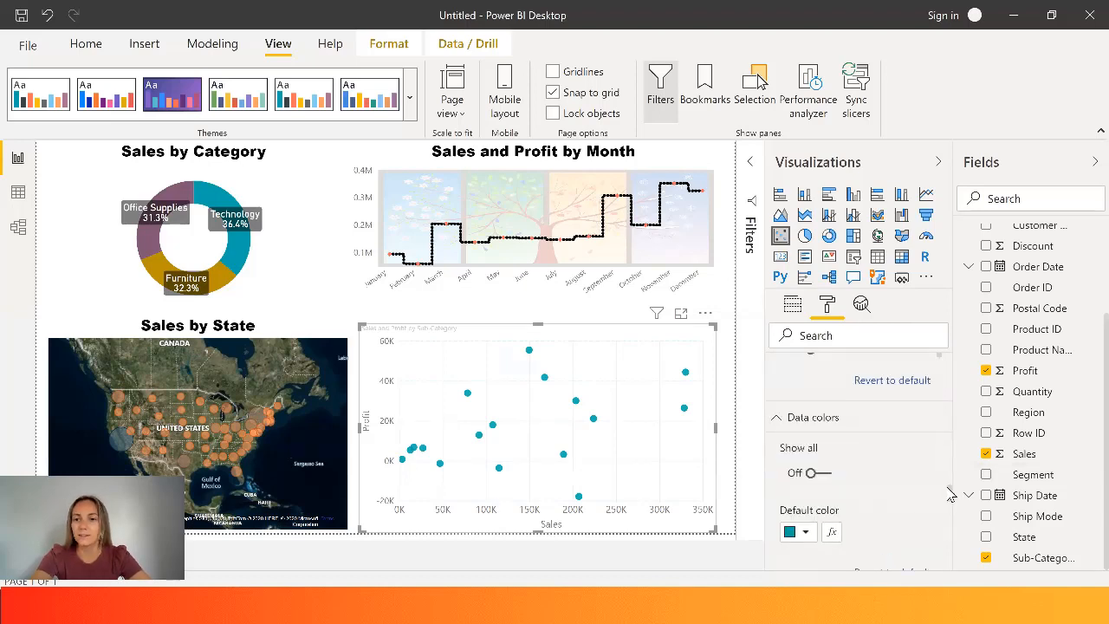
scroll(951, 495, down, 3)
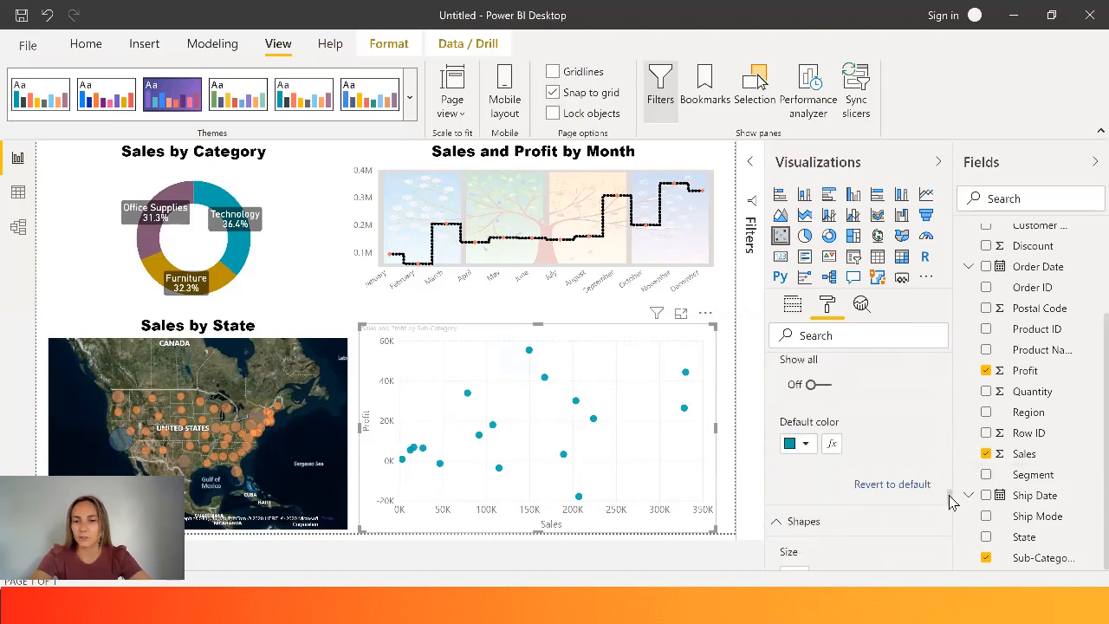
click(833, 428)
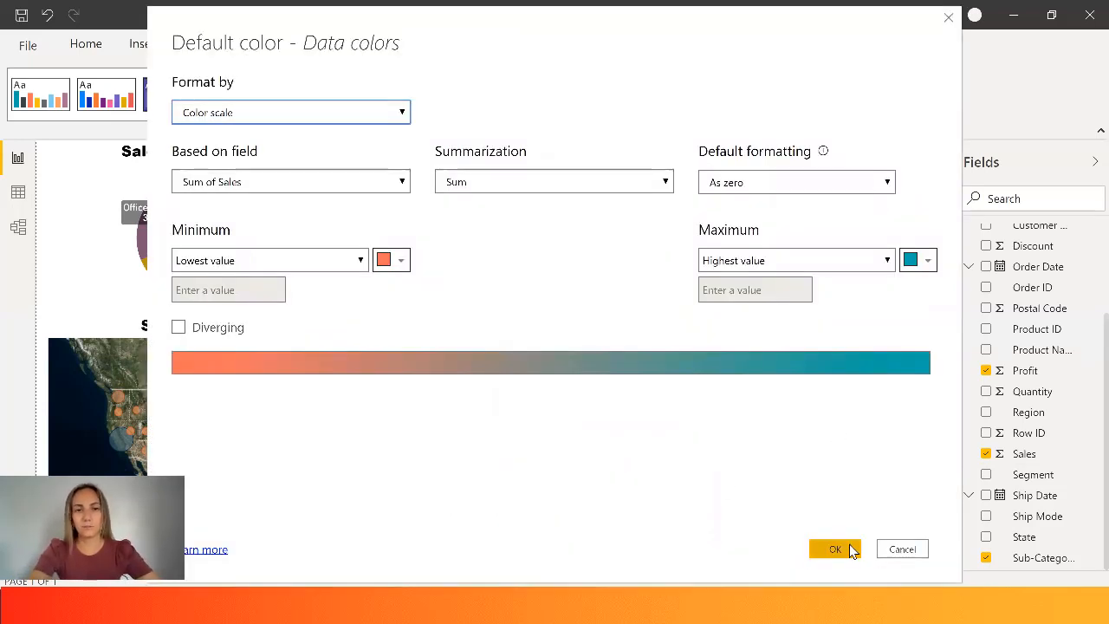
click(400, 260)
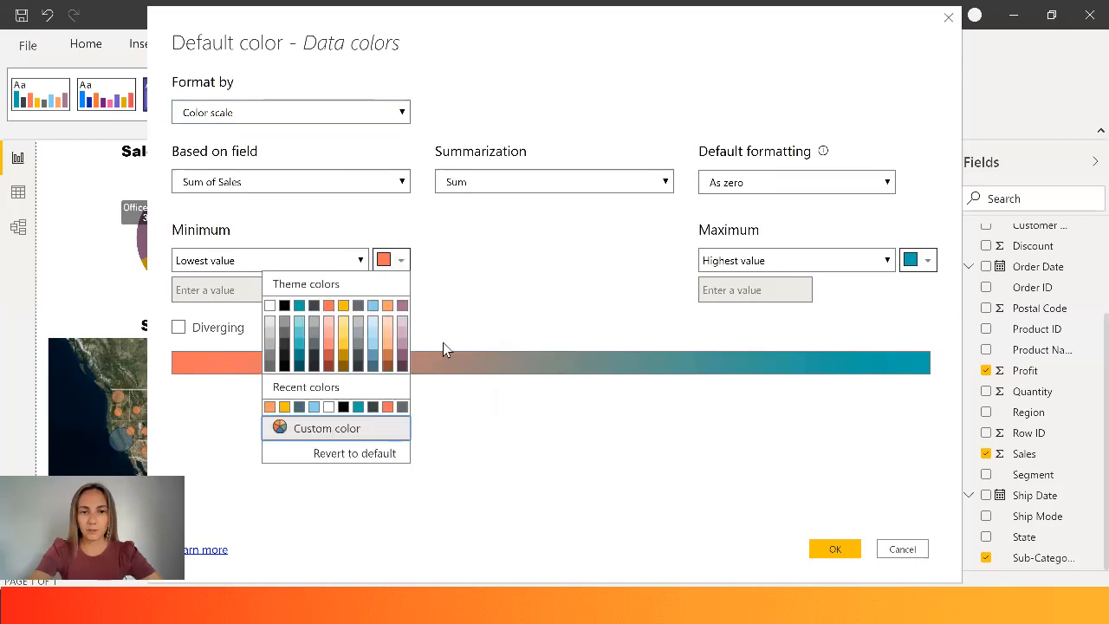
click(387, 407)
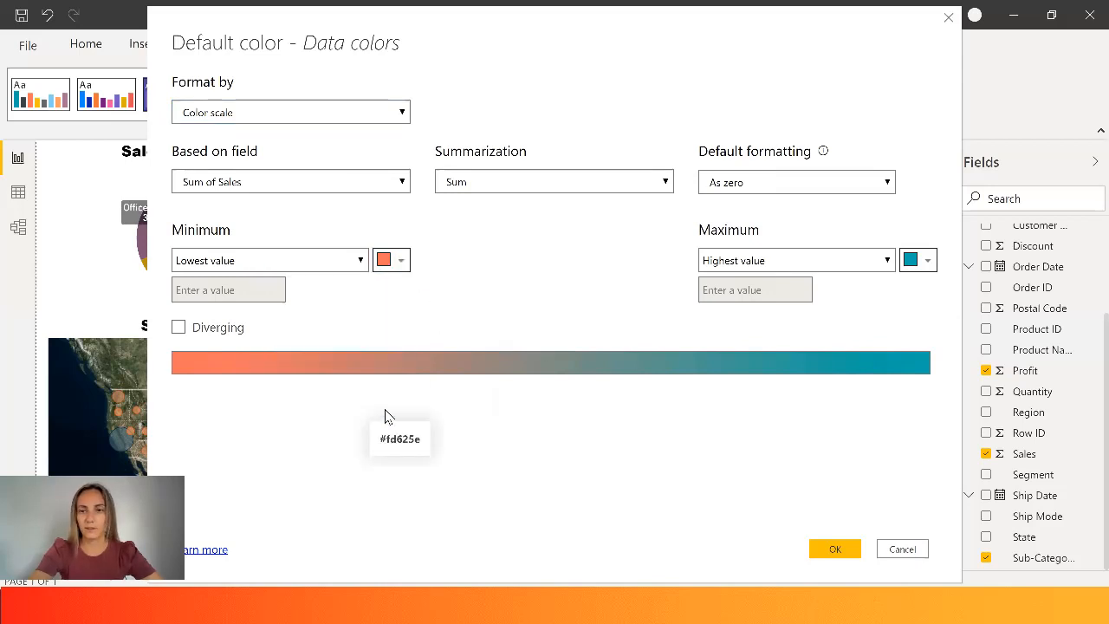
click(925, 260)
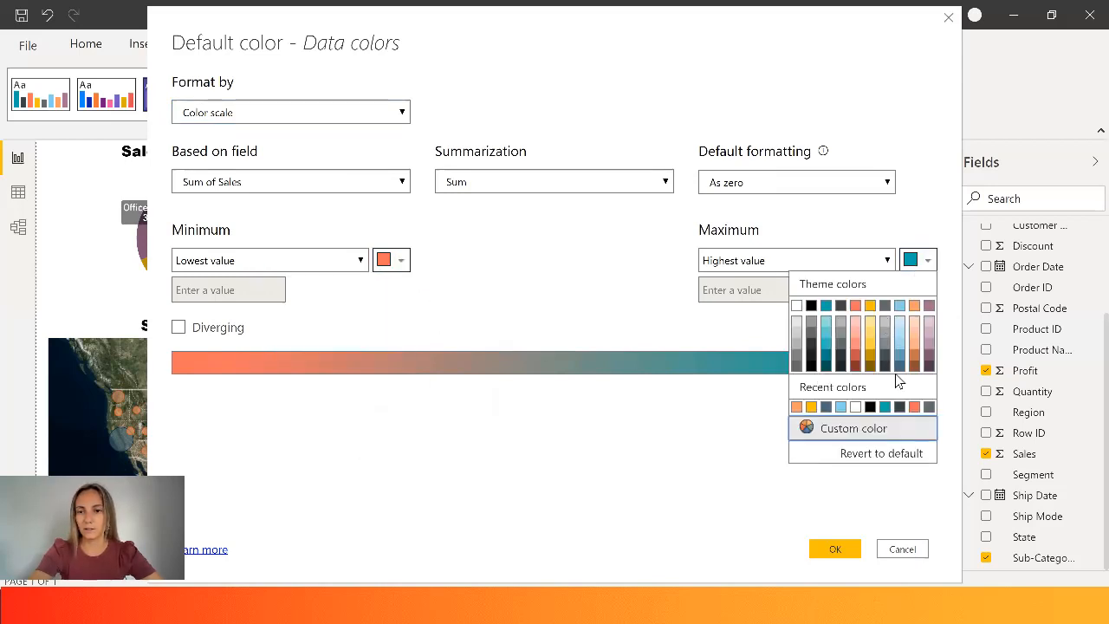
click(900, 407)
click(836, 549)
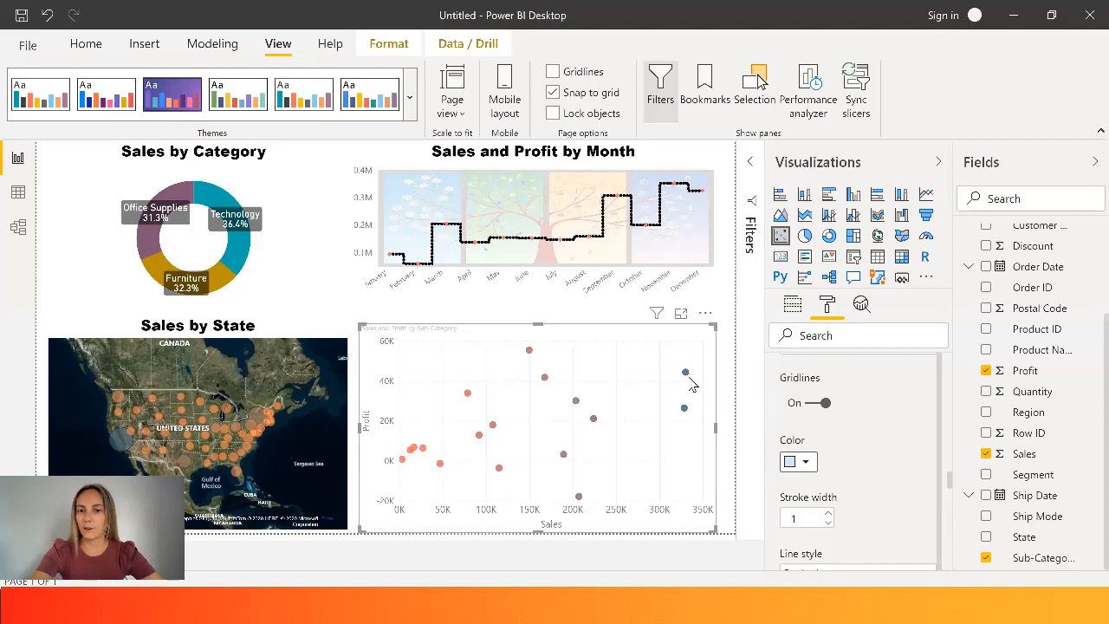
- Set the scatter chart's marker size to 14 and the marker shape to square
drag(950, 479, 948, 500)
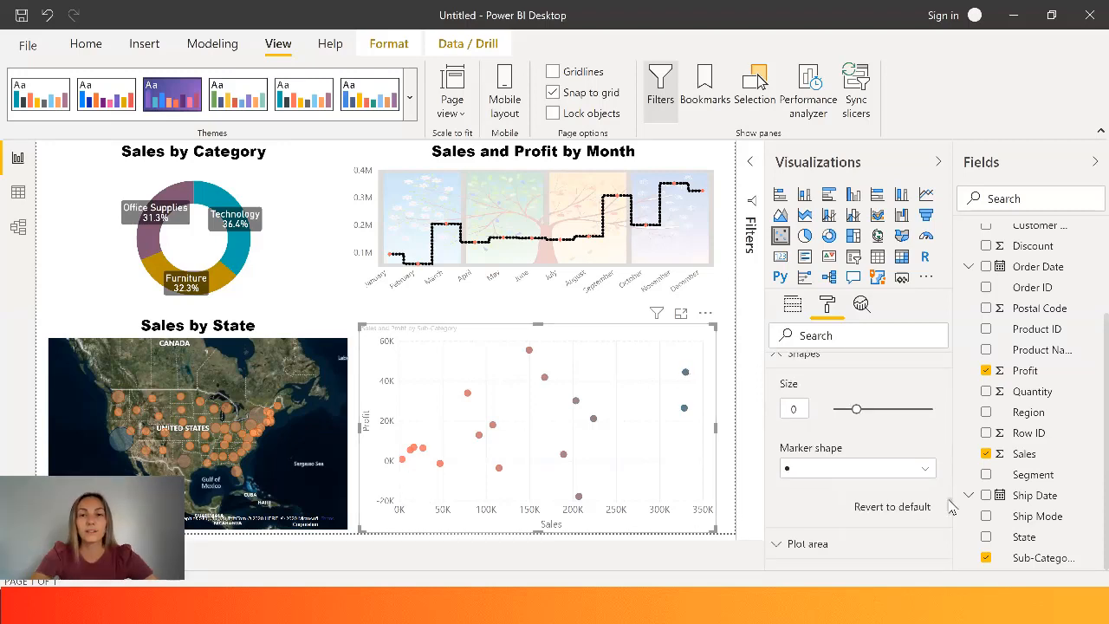
click(867, 408)
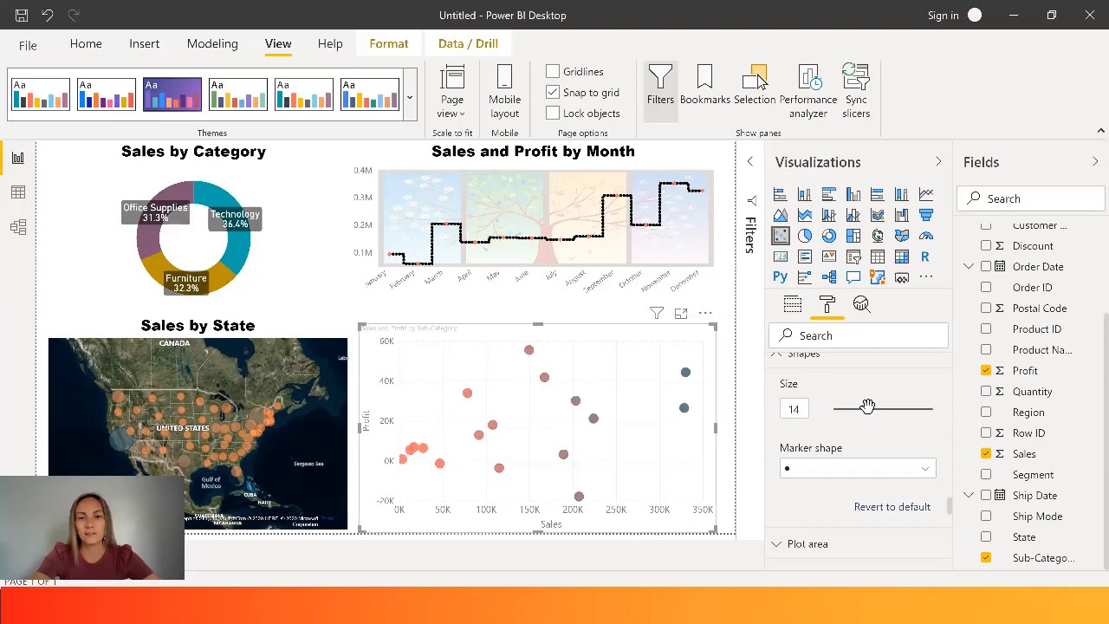
click(862, 473)
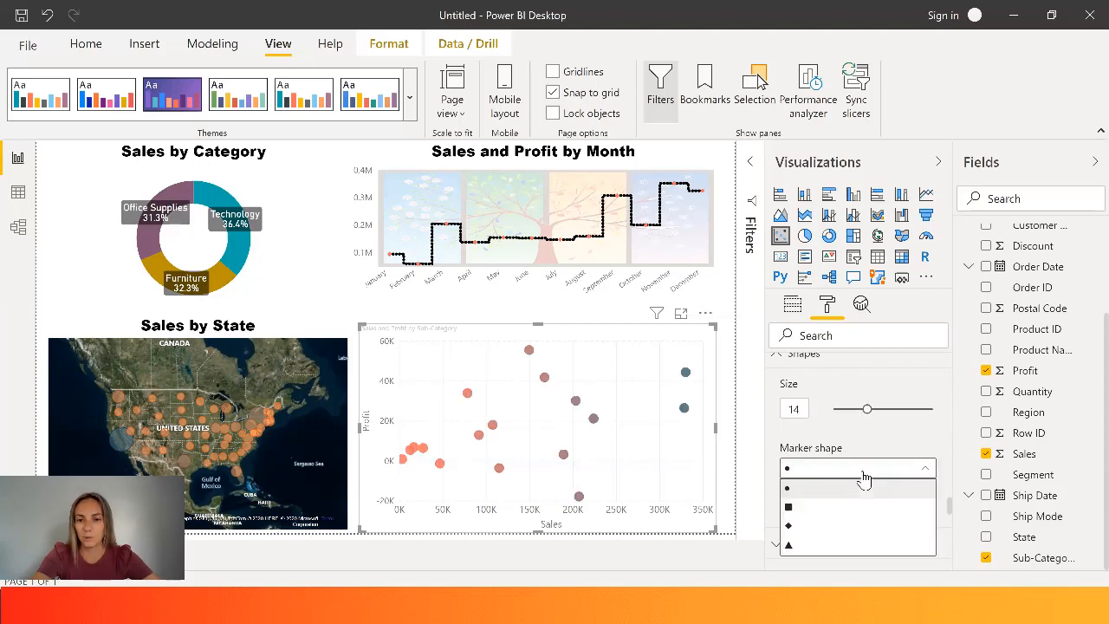
click(818, 512)
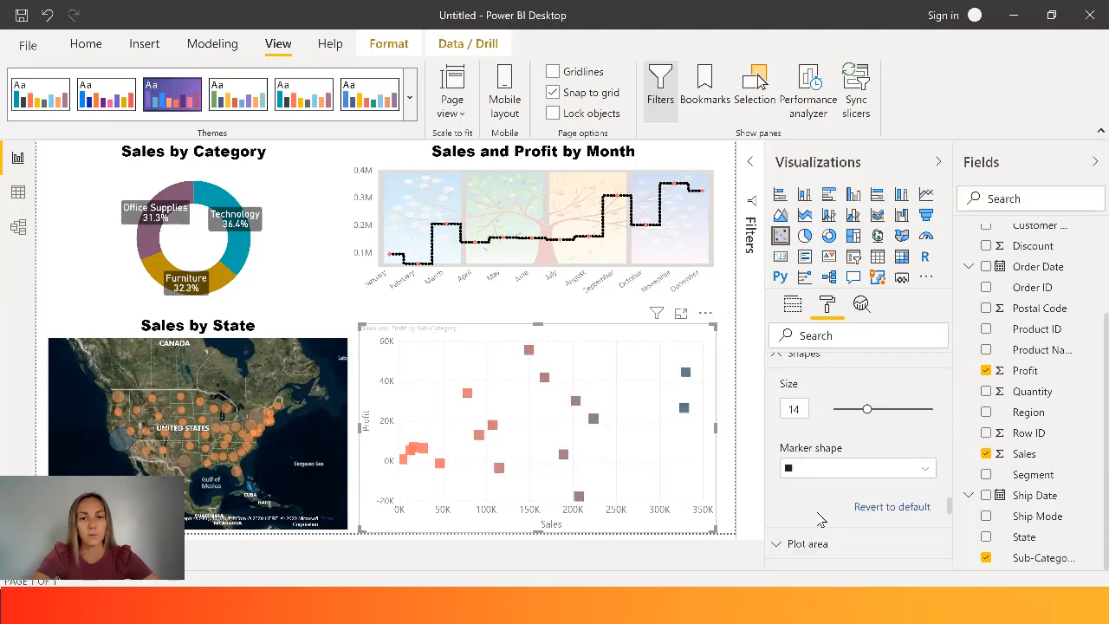
- Change the marker shape of the Sales and Profit by Sub-Category scatter chart to a circle
click(811, 471)
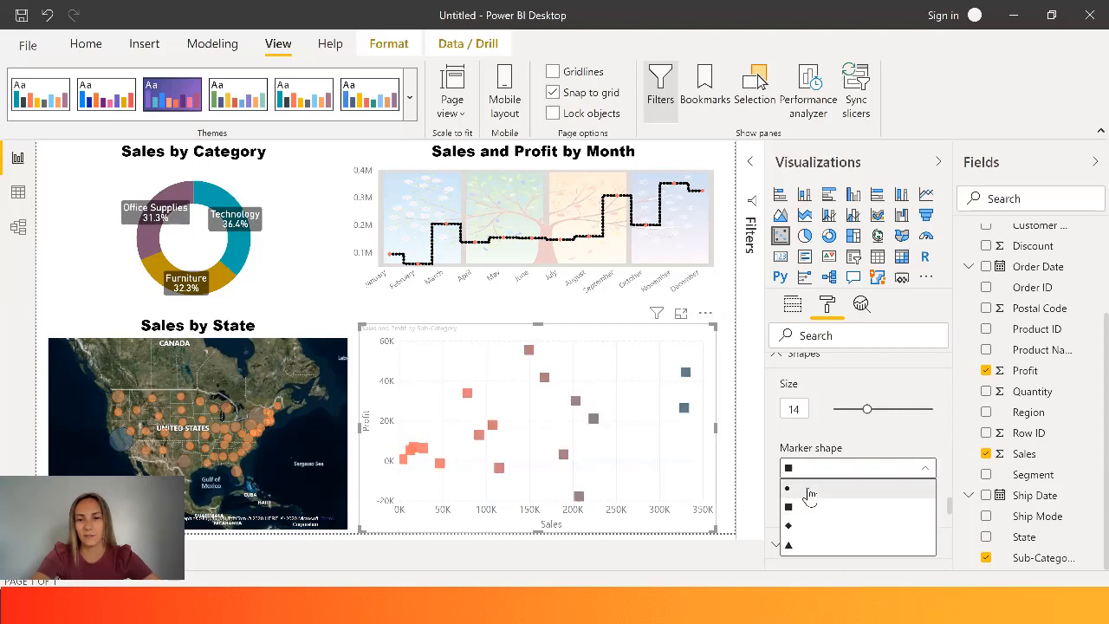
click(810, 491)
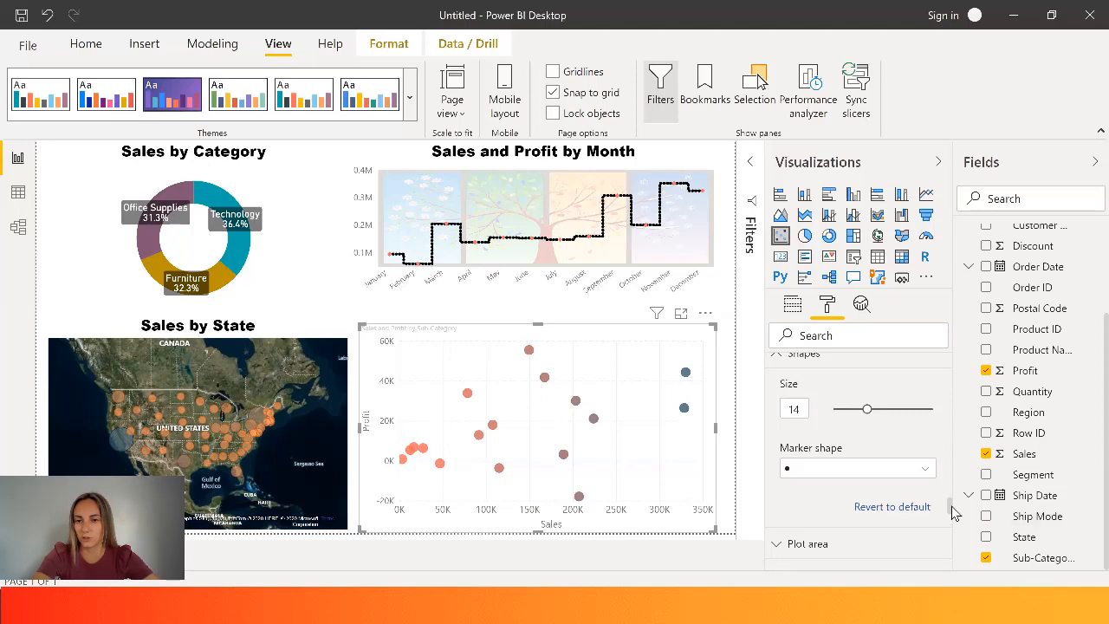
- Try the scatter chart's markers with Fill point switched off, and switch it back on
scroll(953, 511, down, 3)
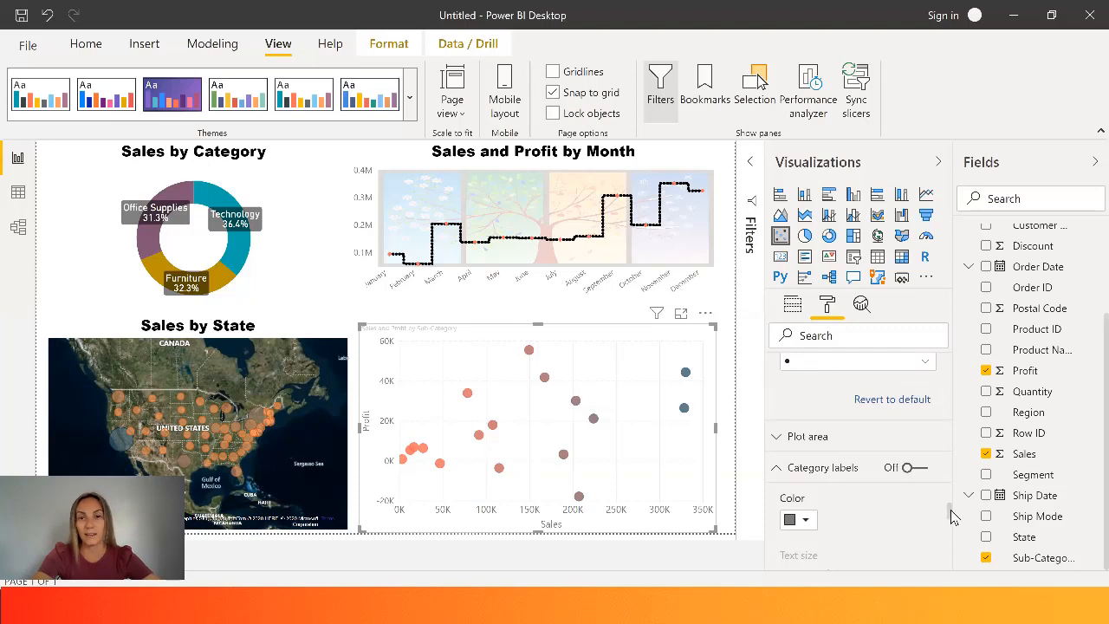
scroll(953, 516, down, 6)
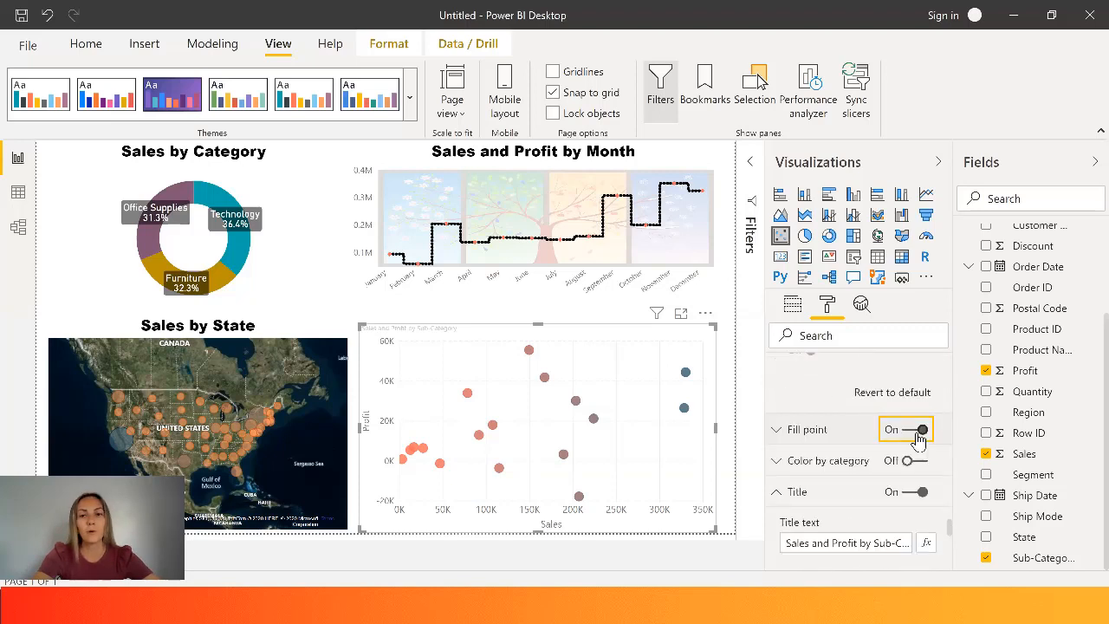
click(918, 434)
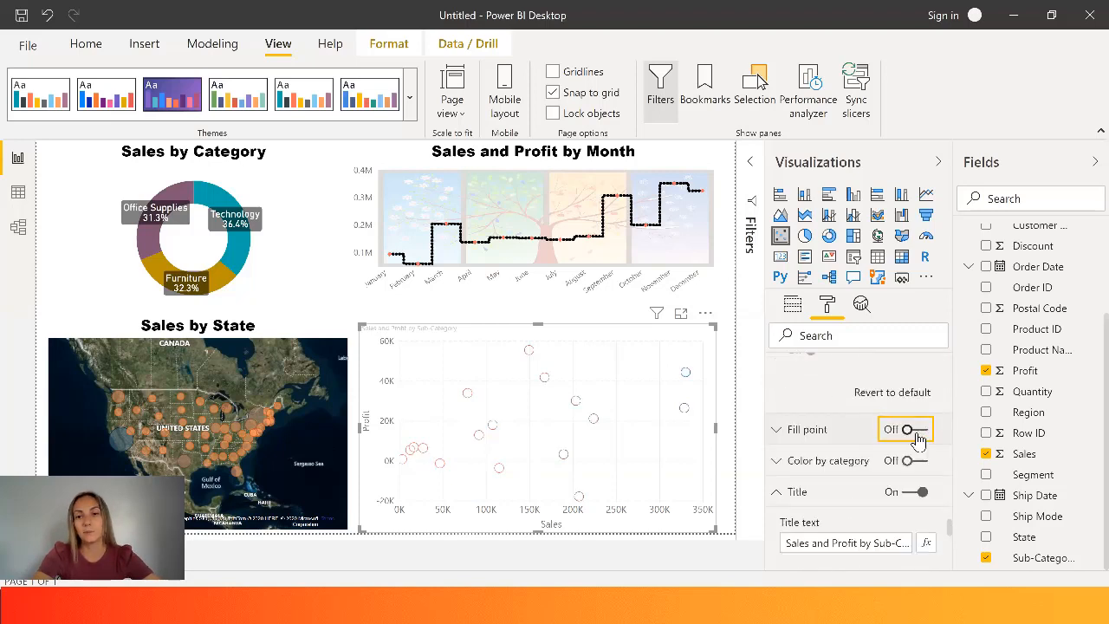
click(917, 433)
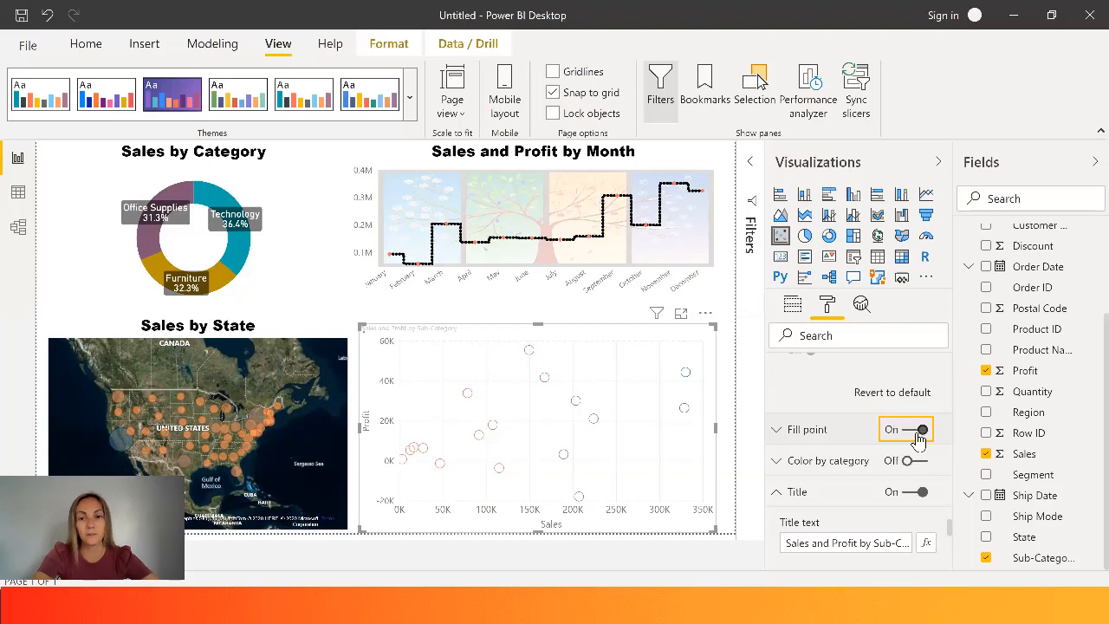
- Set the font color of the scatter chart's title to the black theme color
click(811, 440)
scroll(953, 542, down, 5)
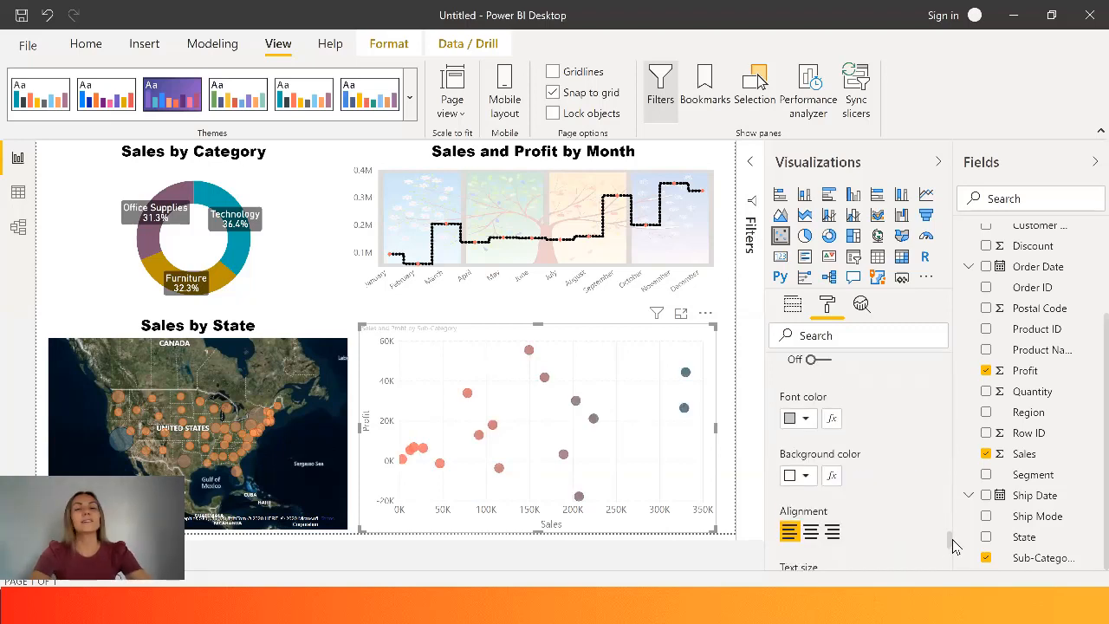
scroll(953, 541, up, 2)
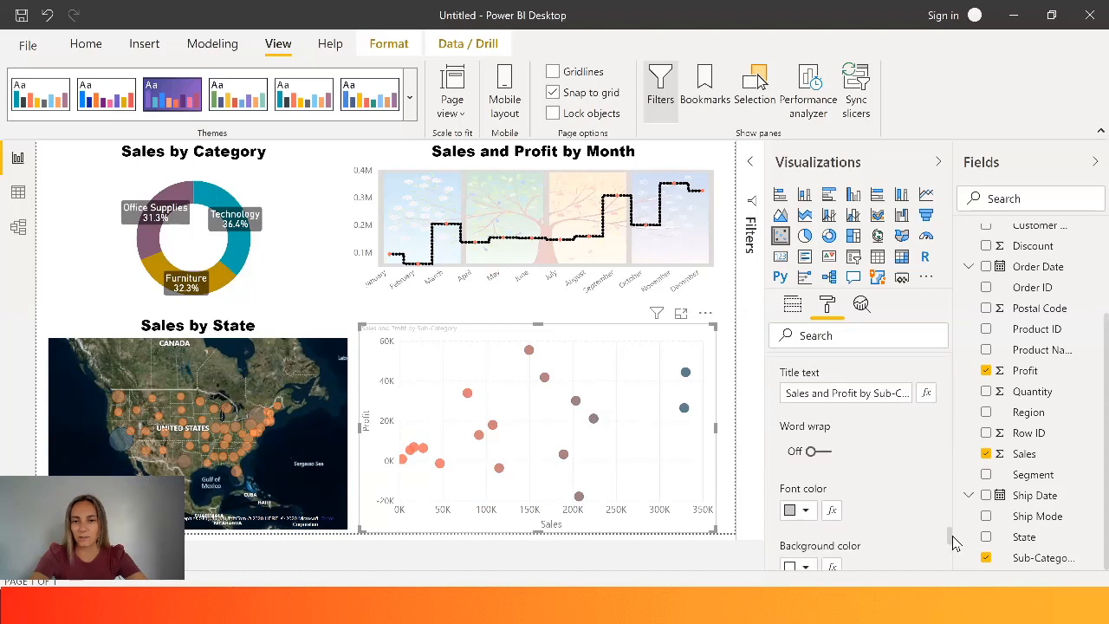
click(811, 513)
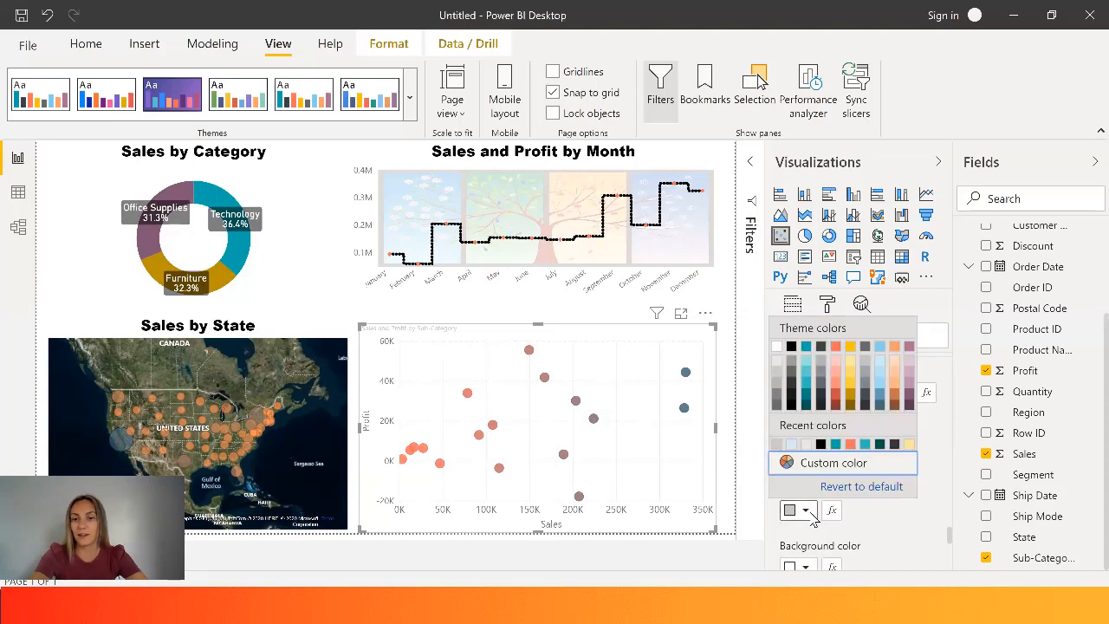
click(790, 349)
- Center the scatter chart's title and set its text to 20 pt in the Arial Black font
scroll(953, 544, down, 3)
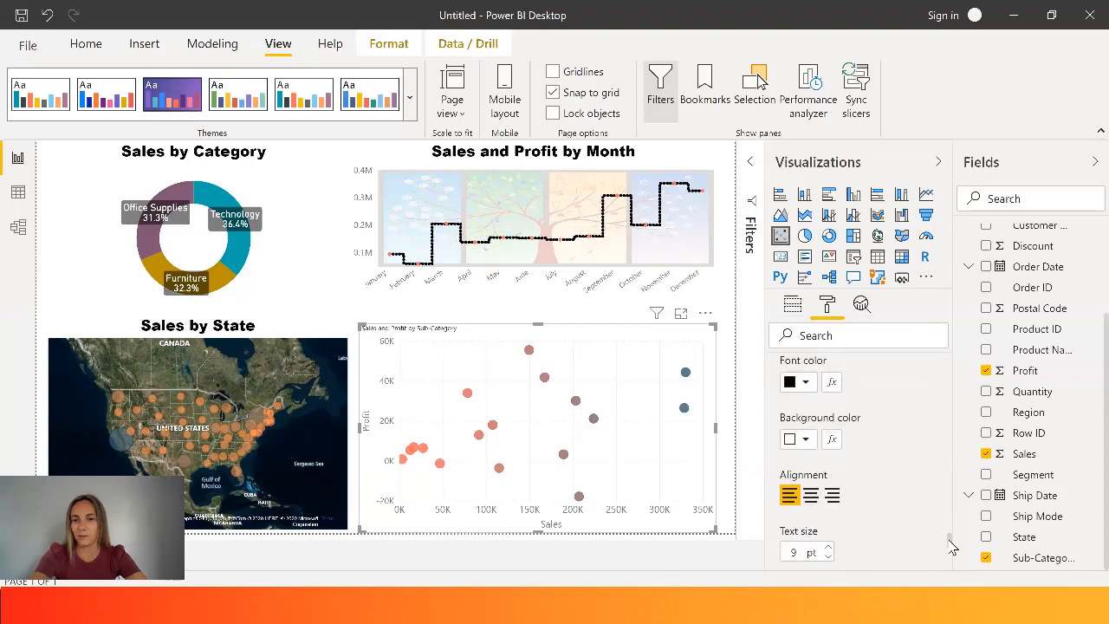
scroll(953, 544, down, 1)
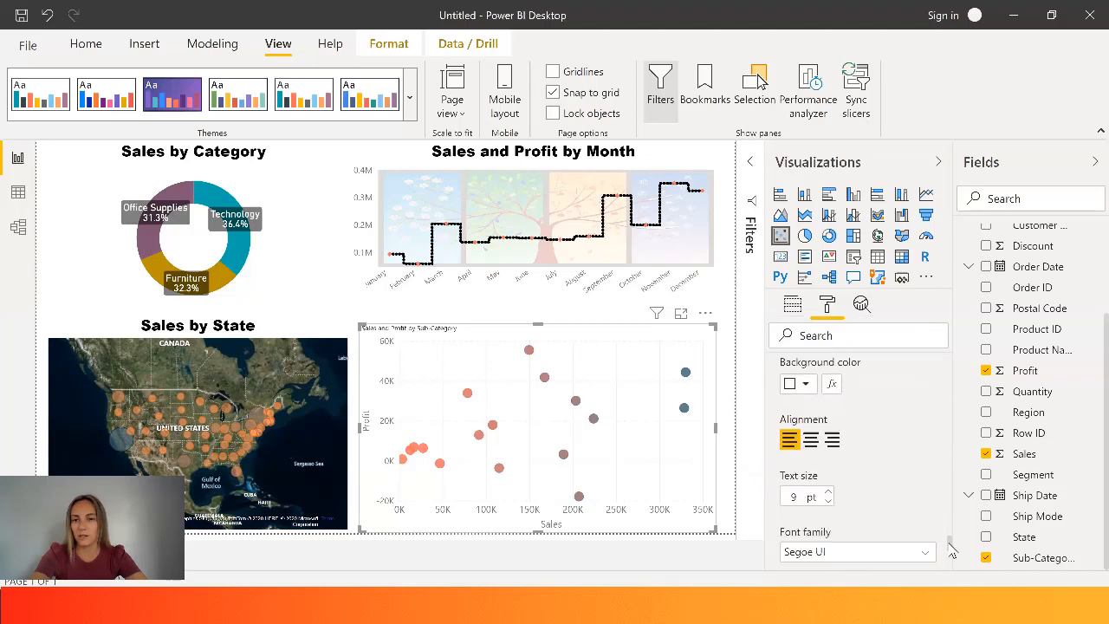
click(798, 495)
text(20)
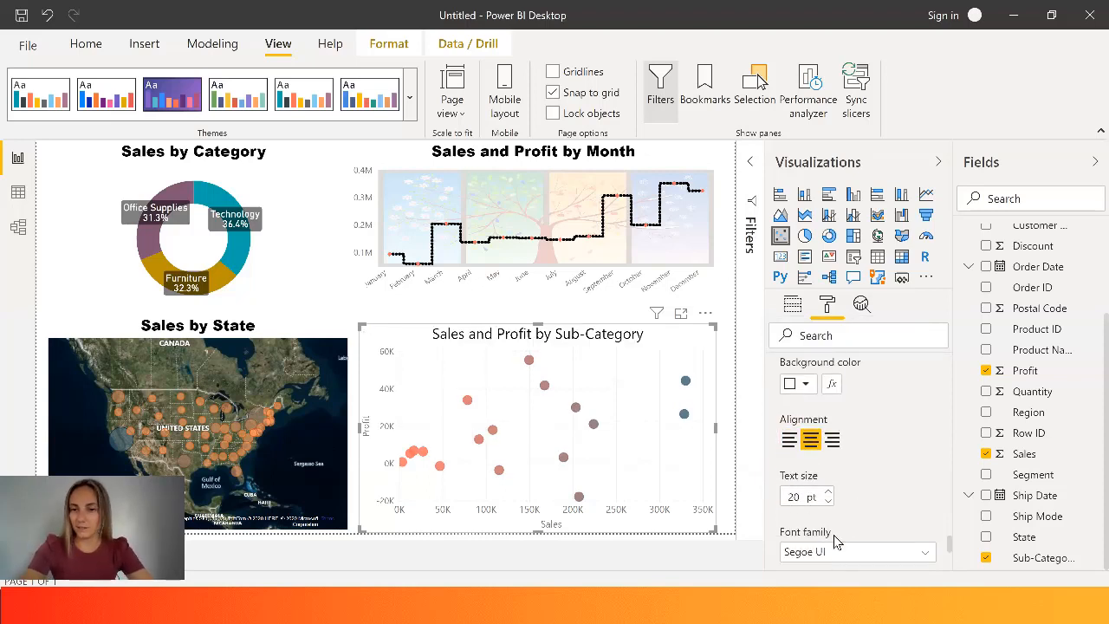
click(838, 554)
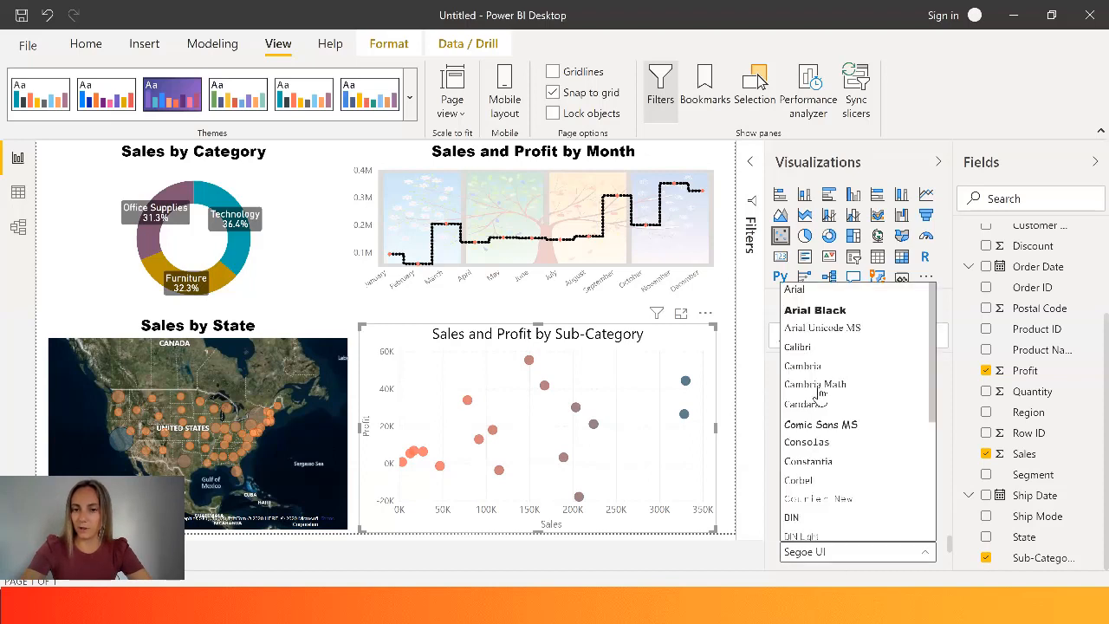
click(815, 310)
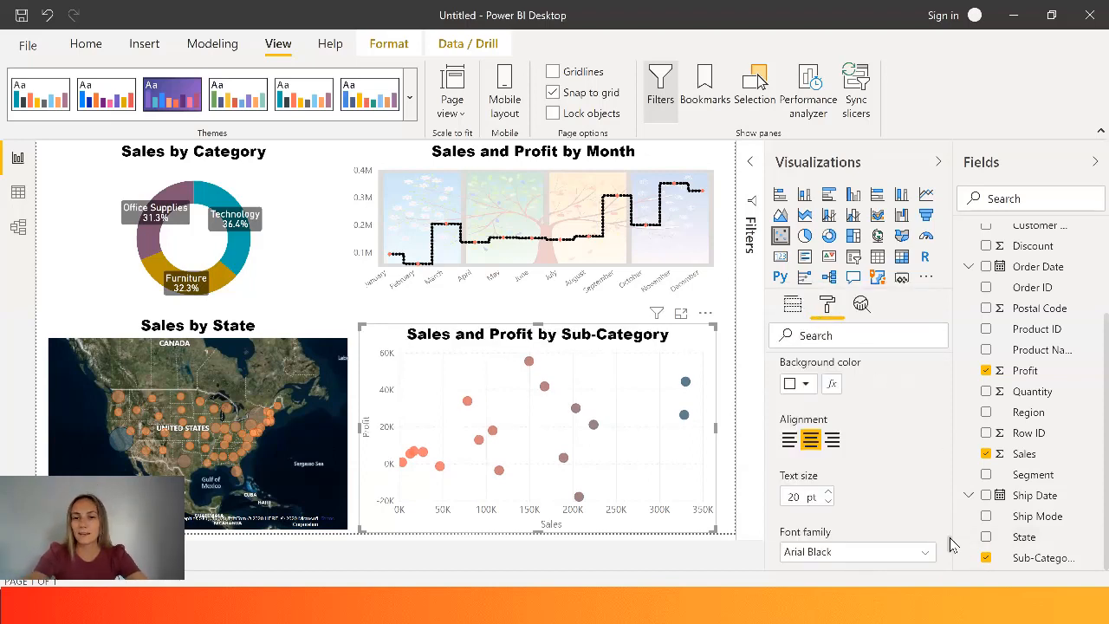
drag(950, 547, 953, 567)
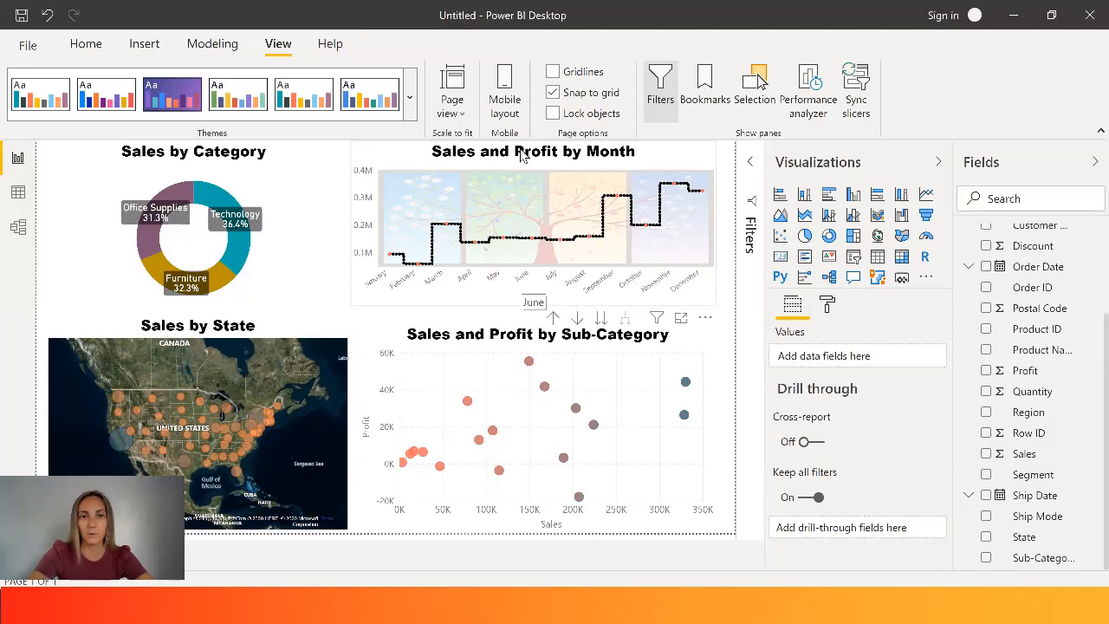
- Preview the report page with the Fit to width view, and return it to Fit to page
click(454, 116)
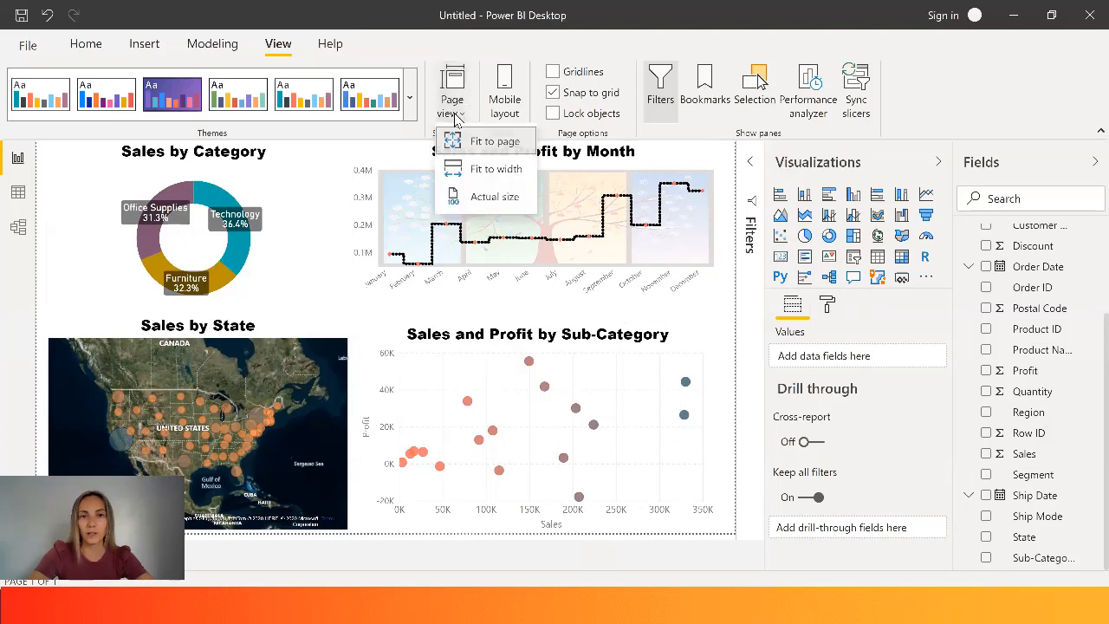
click(487, 174)
click(454, 108)
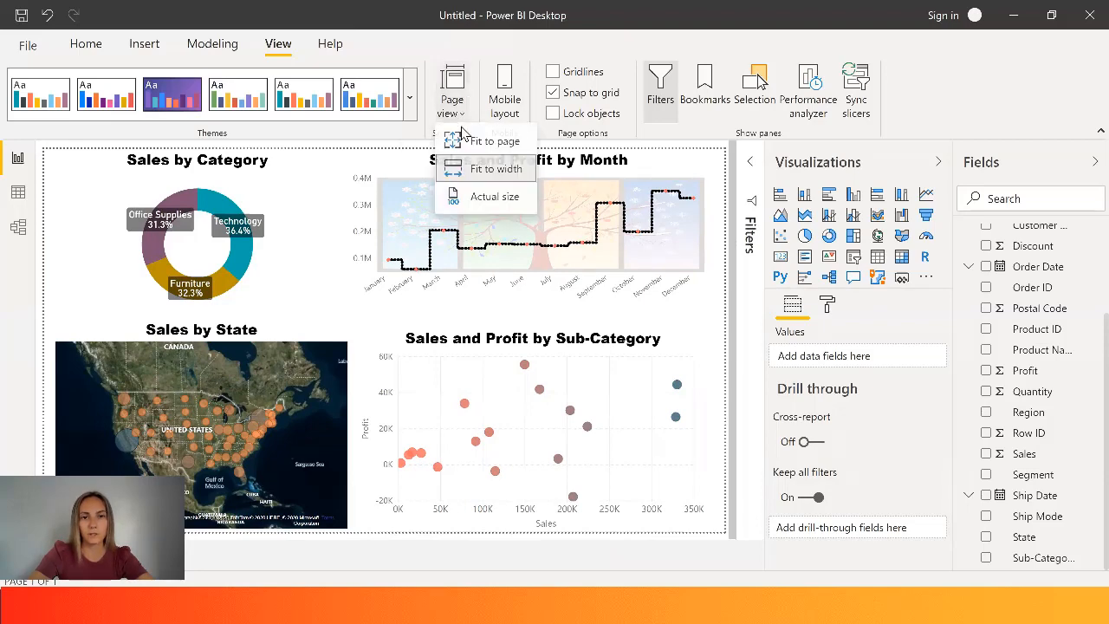
click(473, 153)
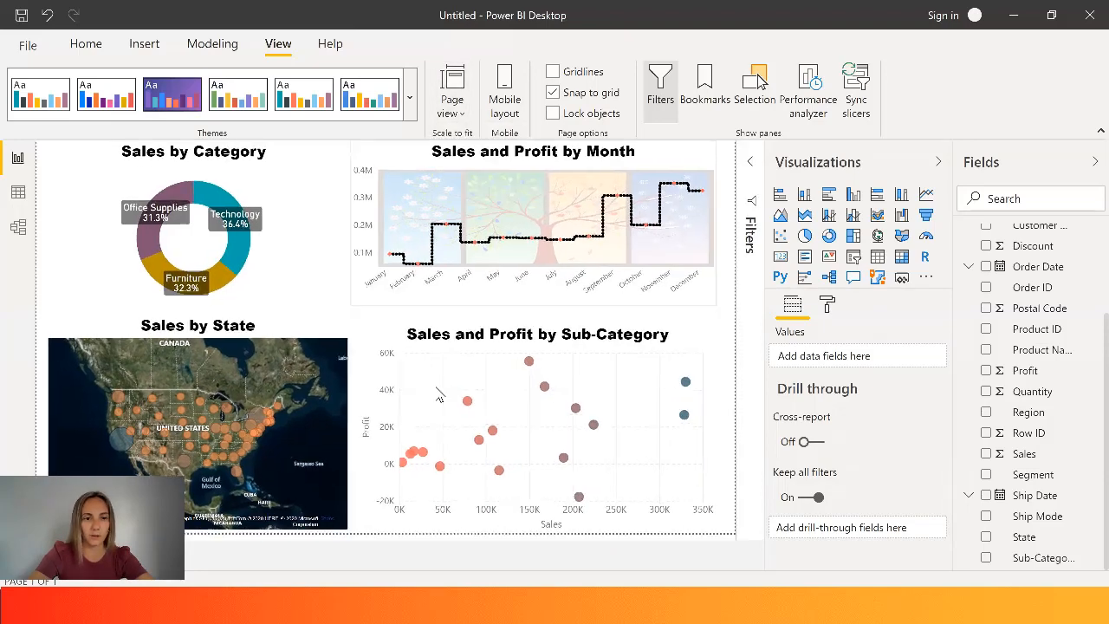